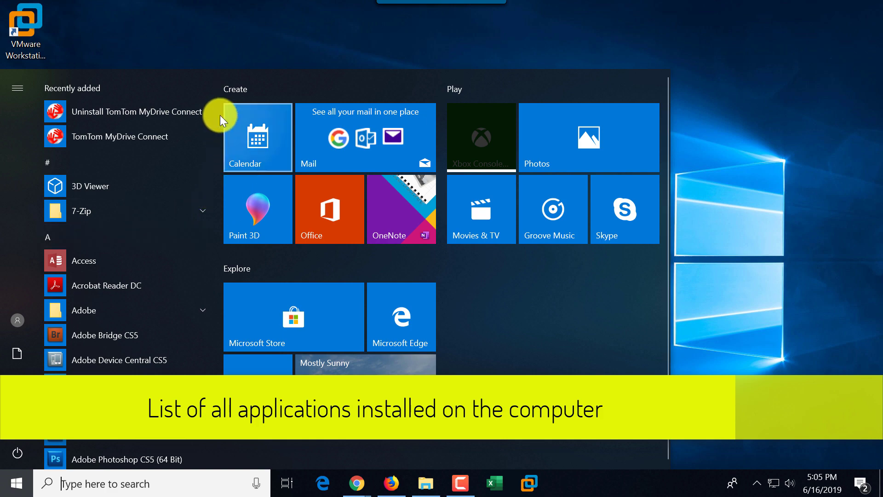
Step: Scroll down through the Start menu's alphabetical app list
{"action": "scroll", "coordinate": [217, 119], "scroll_direction": "down", "scroll_amount": 5}
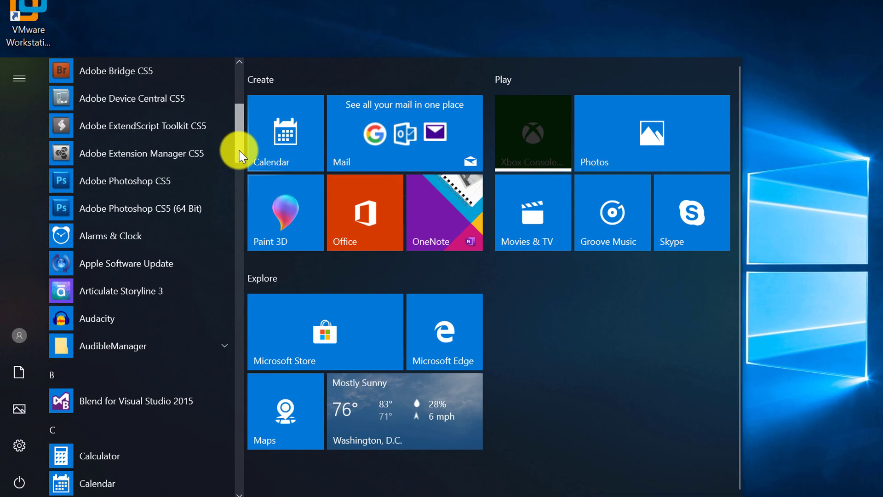
{"action": "left_click_drag", "start_coordinate": [239, 150], "coordinate": [239, 401]}
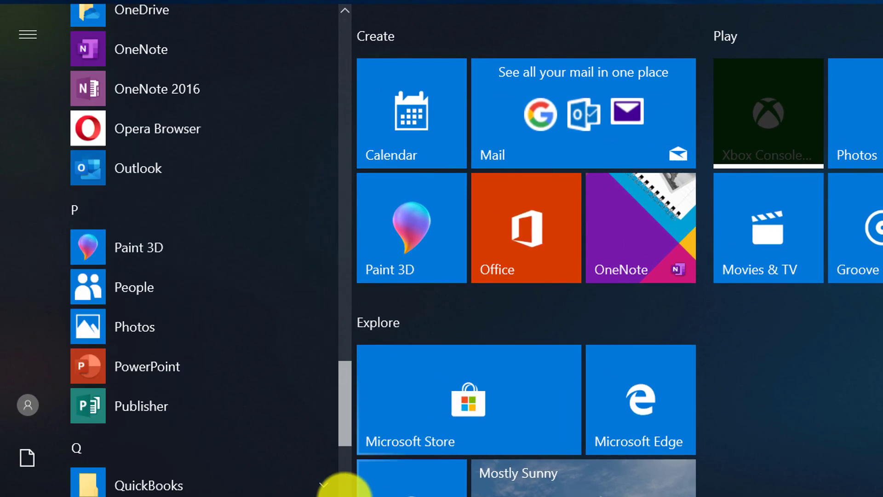
{"action": "left_click_drag", "start_coordinate": [344, 487], "coordinate": [361, 98]}
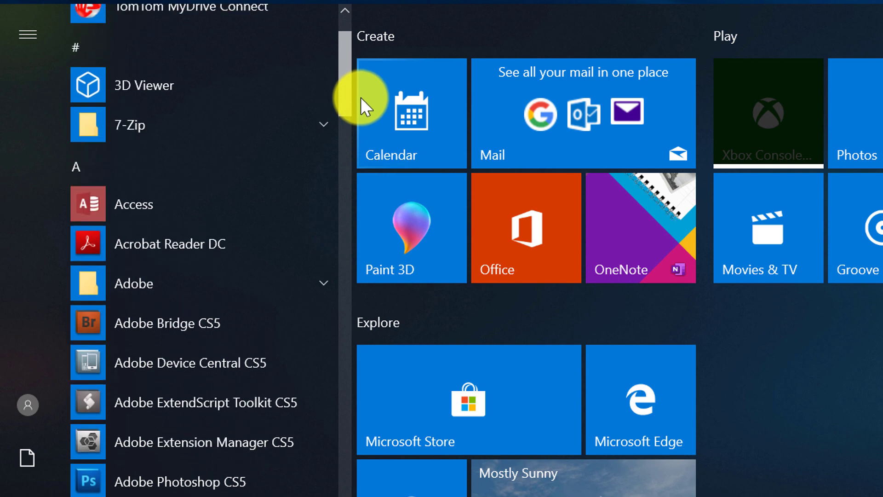
Step: Expand and collapse the 7-Zip folder, then expand the labelled side pane
{"action": "left_click", "coordinate": [322, 125]}
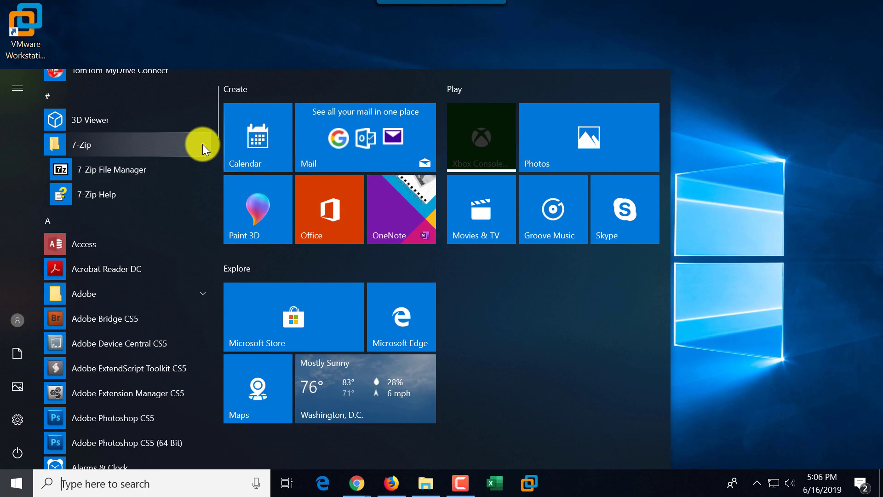
{"action": "left_click", "coordinate": [203, 144]}
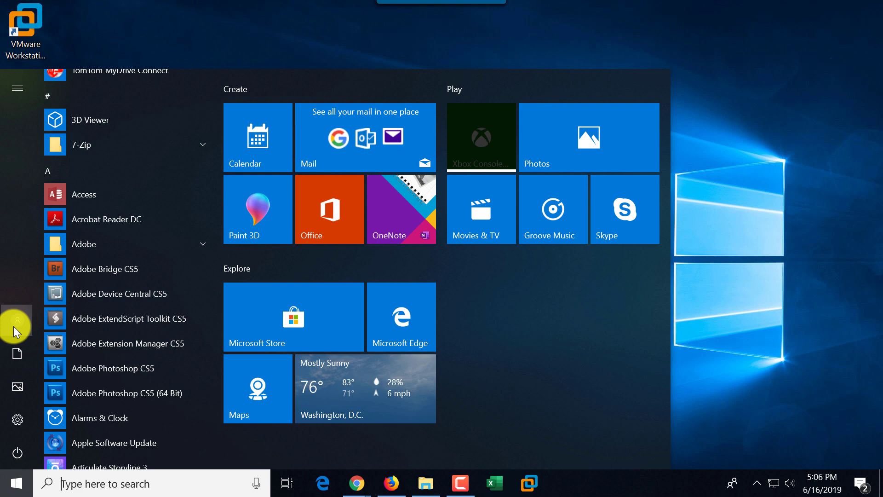
{"action": "left_click", "coordinate": [19, 88]}
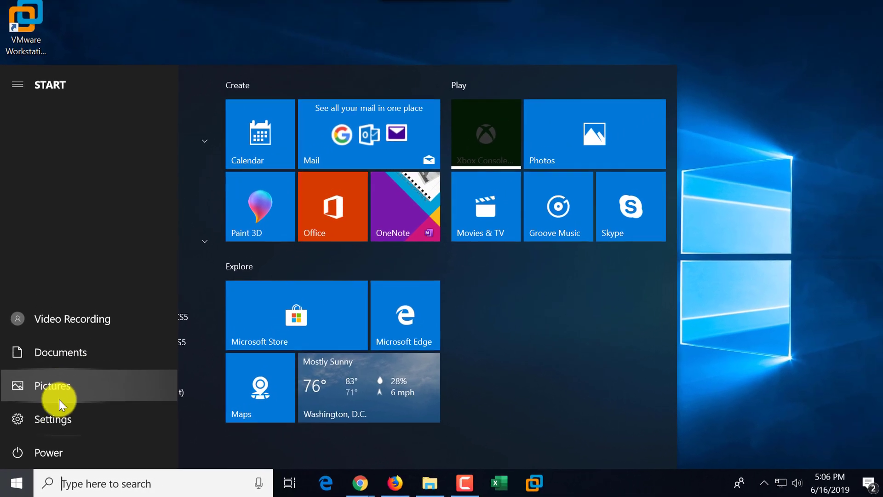
Step: Open Windows Settings and make its window taller, then show and dismiss the Power options
{"action": "left_click", "coordinate": [55, 420]}
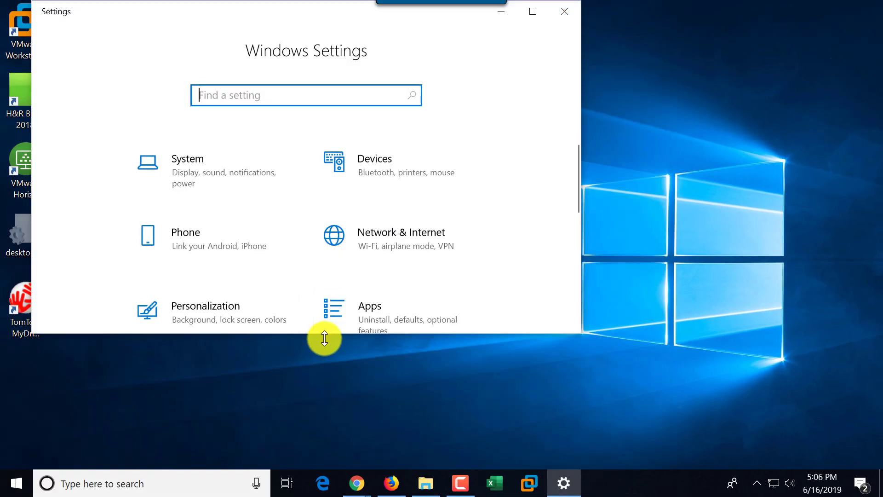
{"action": "left_click_drag", "start_coordinate": [317, 334], "coordinate": [311, 408]}
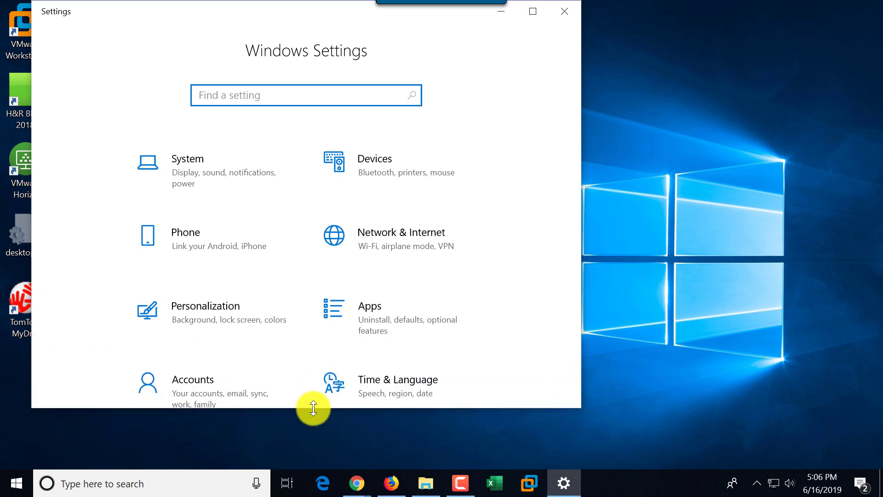
{"action": "left_click", "coordinate": [19, 479]}
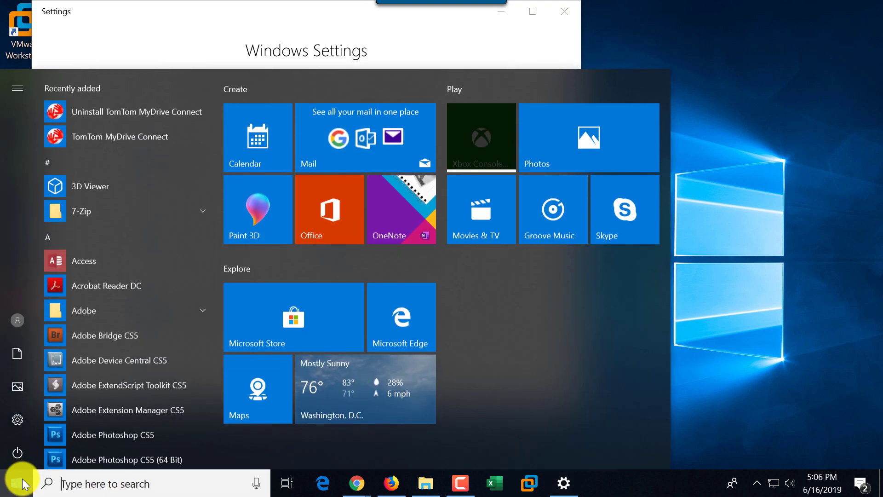
{"action": "left_click", "coordinate": [17, 454]}
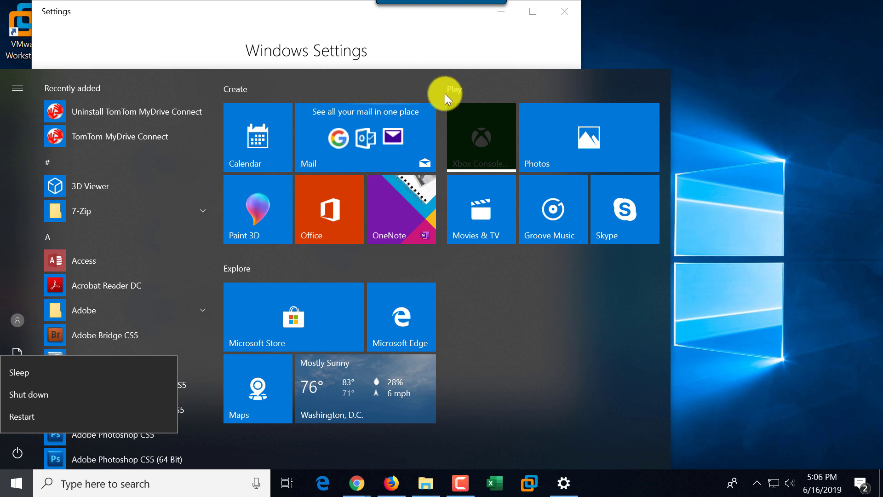
{"action": "left_click", "coordinate": [391, 82]}
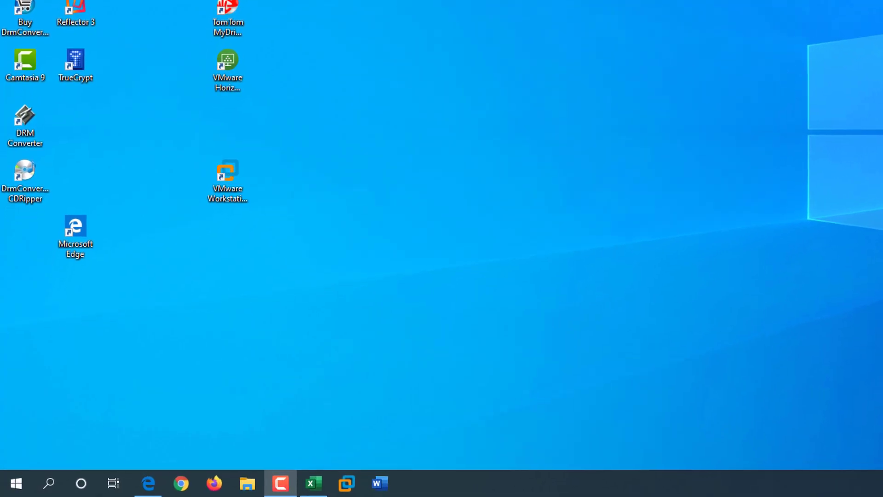
Step: Launch Notepad from the Windows Accessories folder in the Start app list
{"action": "left_click", "coordinate": [11, 485]}
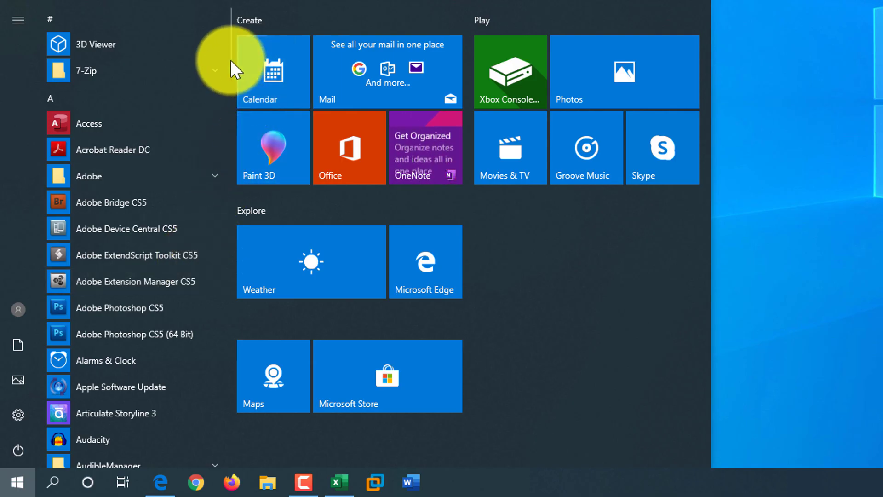
{"action": "mouse_move", "coordinate": [228, 57]}
{"action": "left_mouse_down"}
{"action": "mouse_move", "coordinate": [245, 264]}
{"action": "mouse_move", "coordinate": [249, 460]}
{"action": "left_mouse_up"}
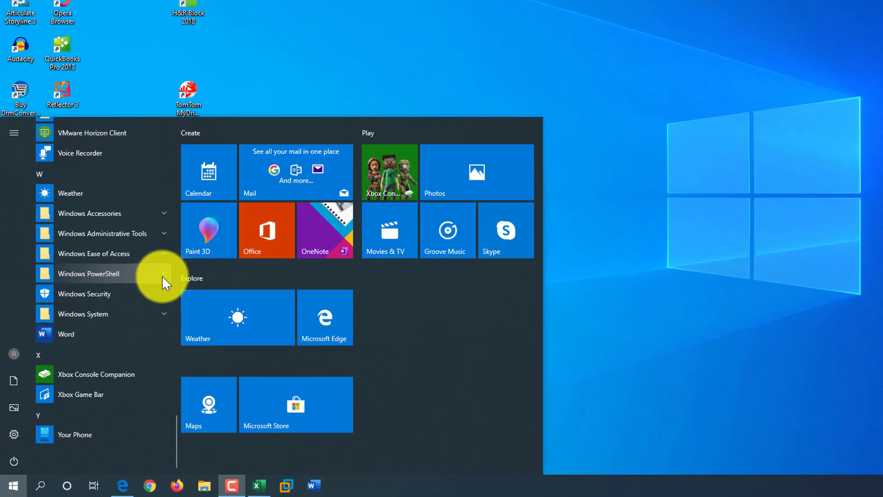
{"action": "left_click", "coordinate": [183, 181]}
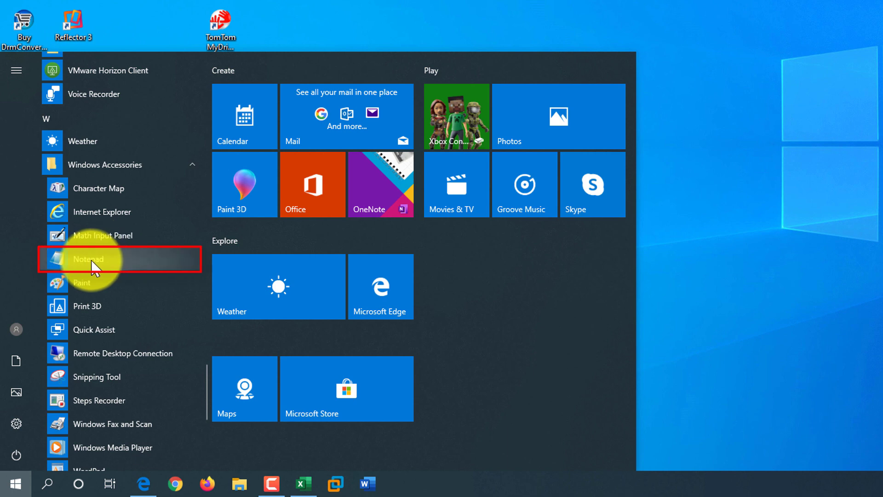
{"action": "left_click", "coordinate": [92, 261]}
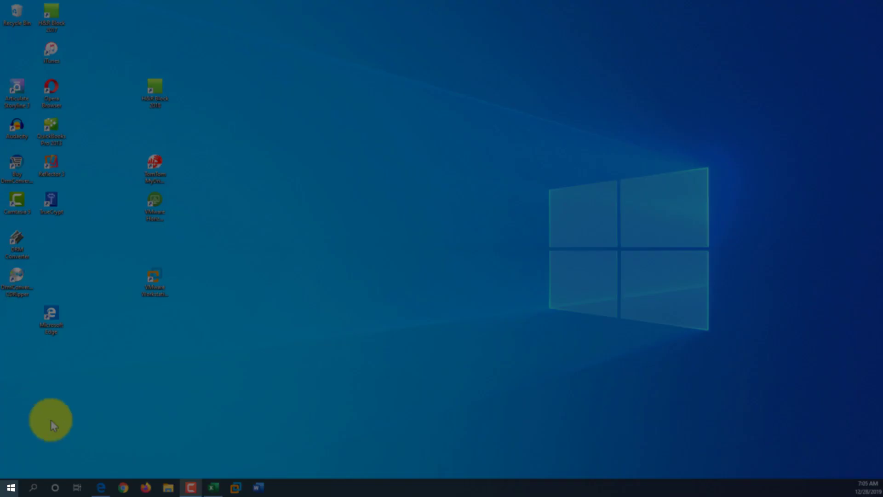
Step: Search 'notep' in Start, open Notepad from the results, and reopen Start
{"action": "left_click", "coordinate": [10, 488]}
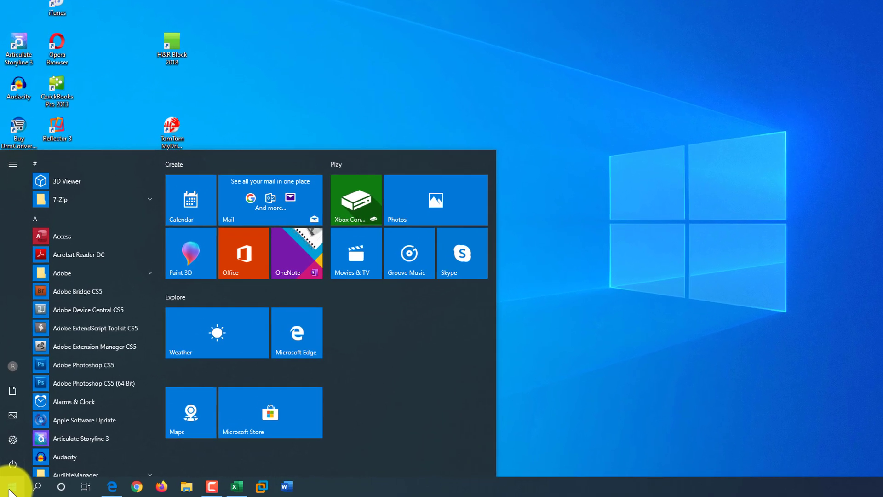
{"action": "type", "text": "notepad"}
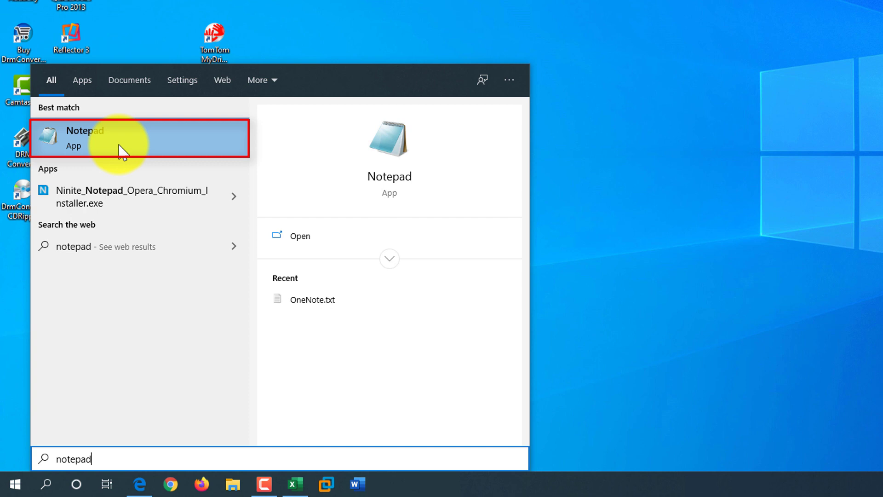
{"action": "left_click", "coordinate": [98, 149]}
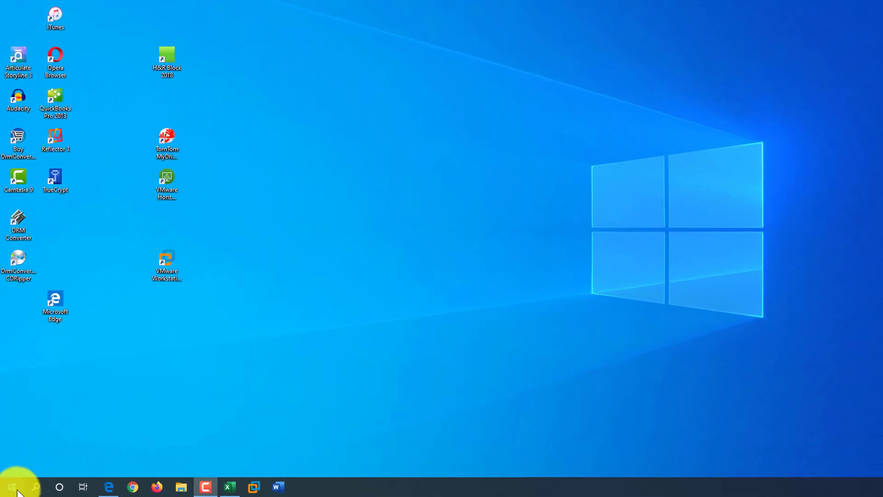
{"action": "left_click", "coordinate": [14, 485]}
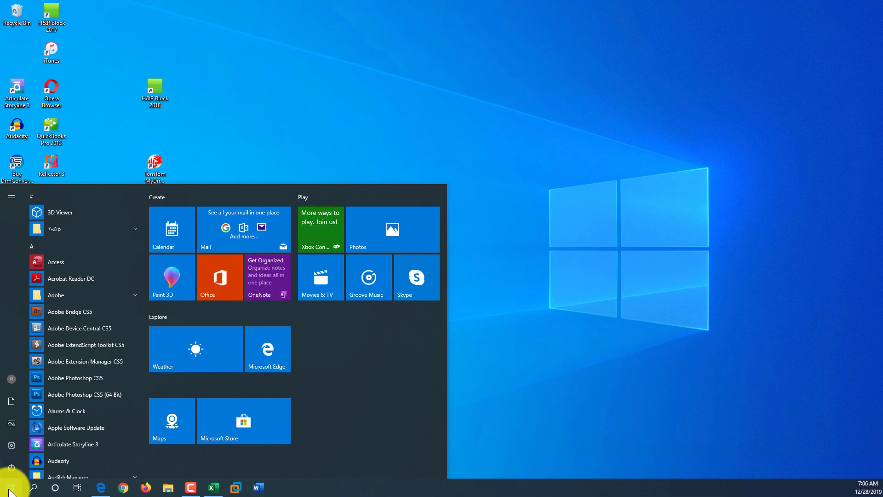
Step: Type 'notep' into the Start menu search
{"action": "type", "text": "notep"}
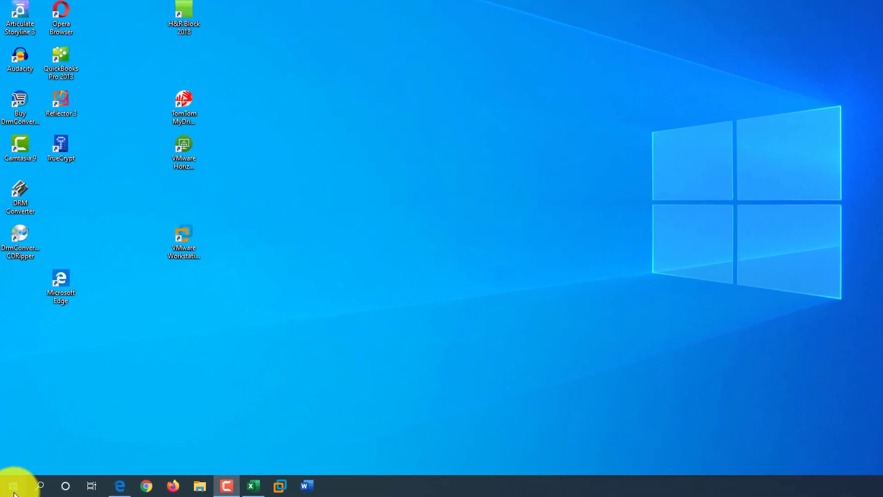
Step: Search 'notepad' in Start and pin the Notepad result to the taskbar
{"action": "left_click", "coordinate": [11, 487]}
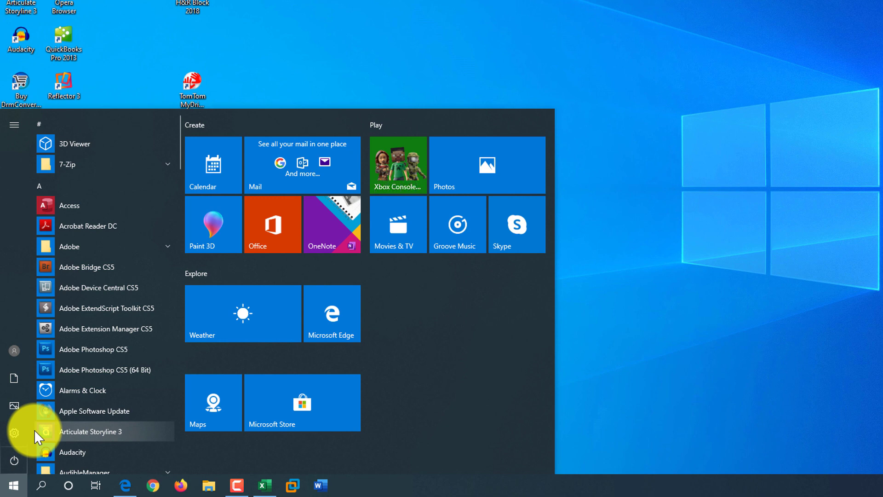
{"action": "type", "text": "notepad"}
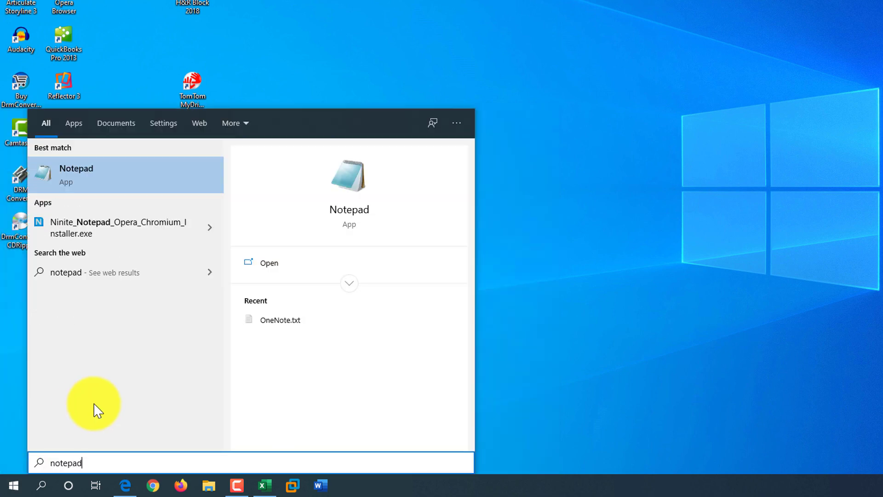
{"action": "right_click", "coordinate": [79, 181]}
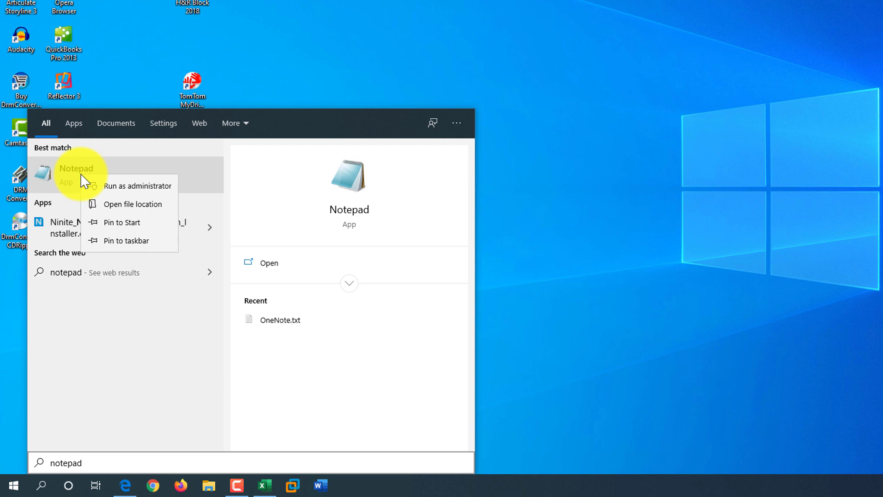
{"action": "left_click", "coordinate": [146, 249]}
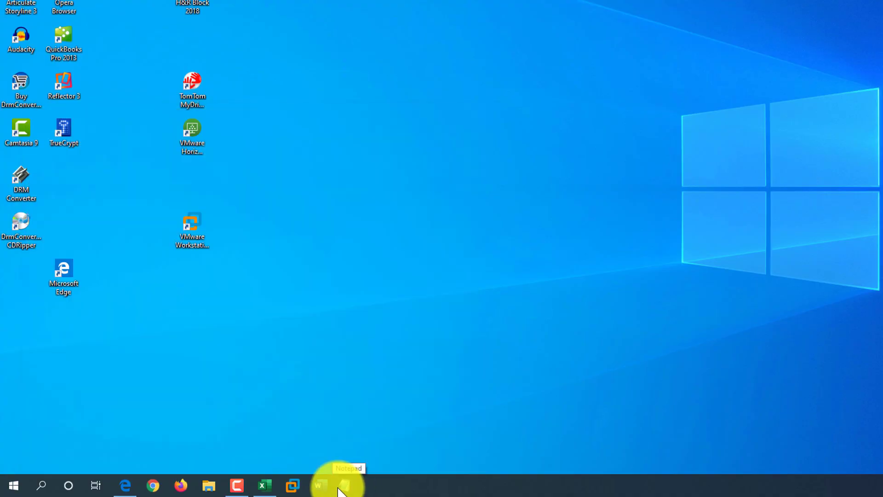
Step: Move the Notepad pin to the first taskbar slot and launch it with Win+1
{"action": "left_click_drag", "start_coordinate": [260, 490], "coordinate": [191, 489]}
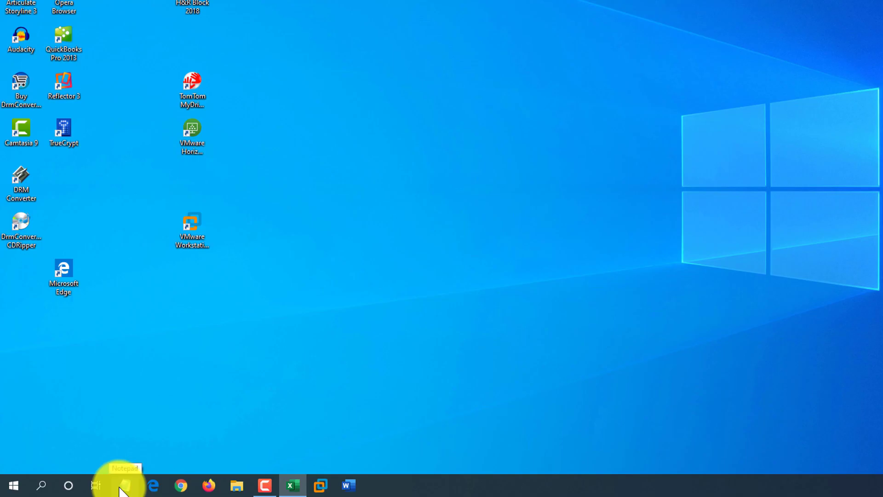
{"action": "key", "text": "super+1"}
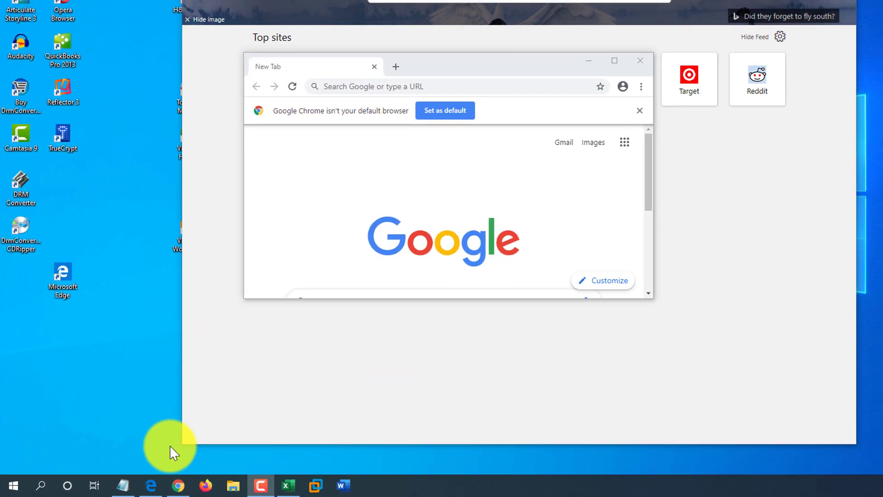
{"action": "mouse_move", "coordinate": [112, 491]}
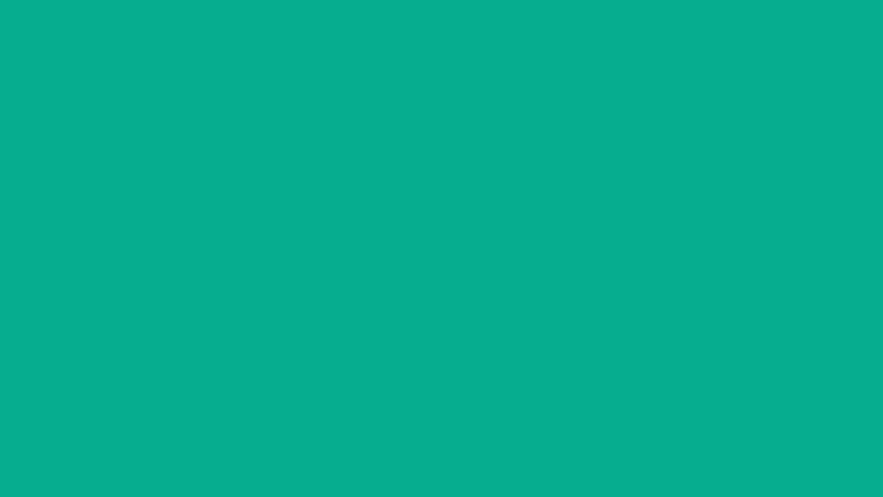
Step: Search 'notepad' in Start and pin the Notepad result to Start
{"action": "left_click", "coordinate": [12, 490]}
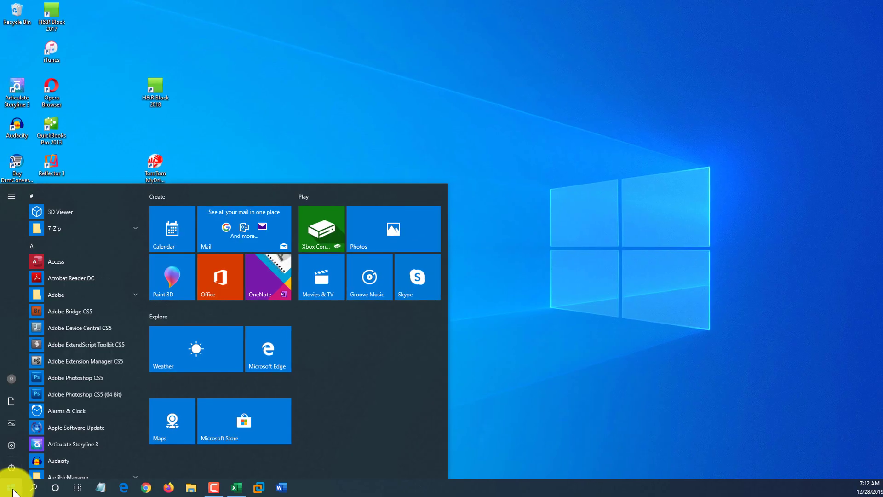
{"action": "type", "text": "notepad"}
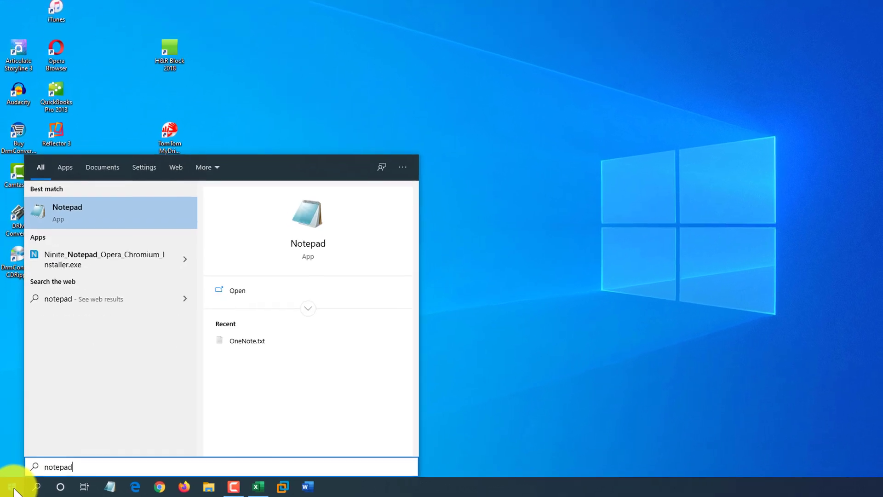
{"action": "right_click", "coordinate": [74, 214]}
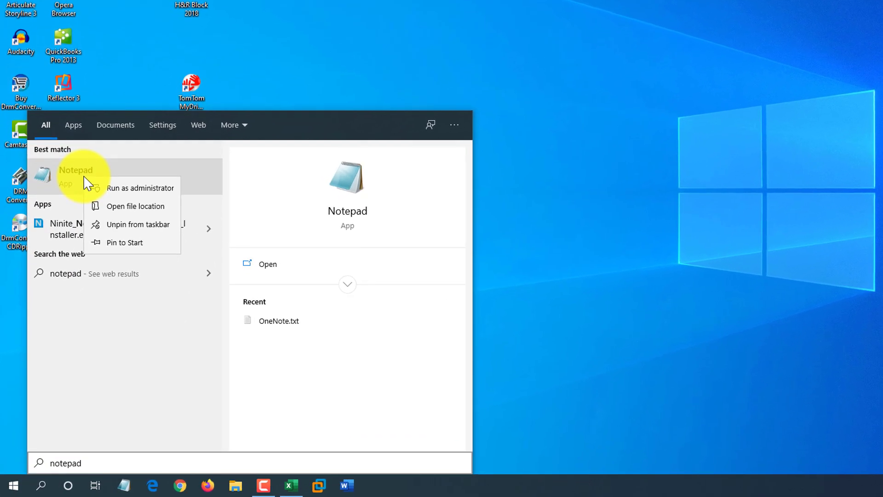
{"action": "left_click", "coordinate": [135, 247]}
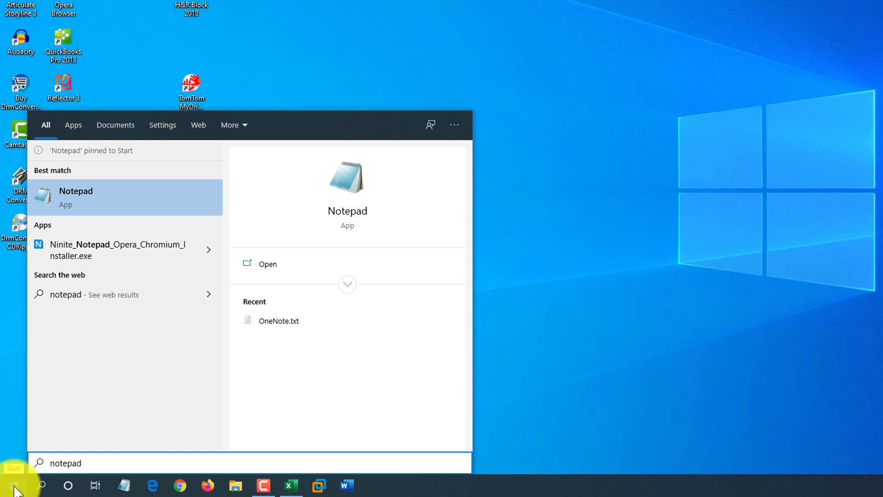
Step: Open Start and launch Notepad from its new tile
{"action": "left_click", "coordinate": [14, 487]}
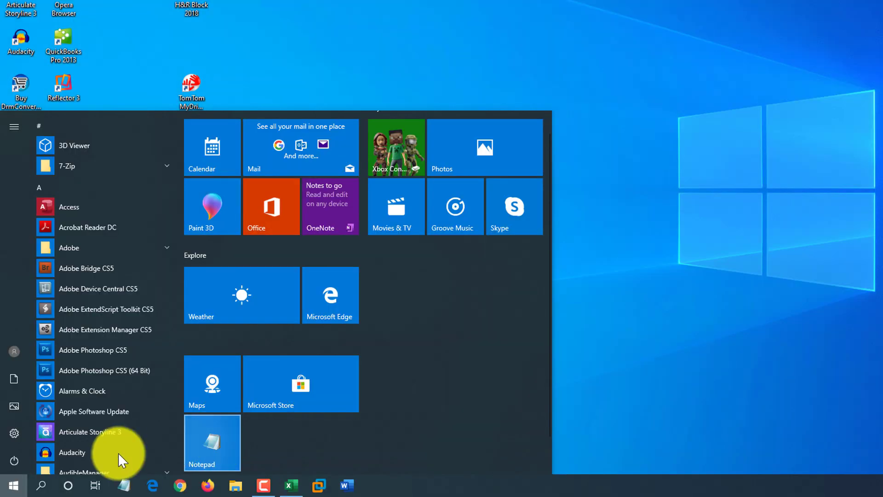
{"action": "left_click", "coordinate": [11, 489]}
{"action": "left_click", "coordinate": [11, 488]}
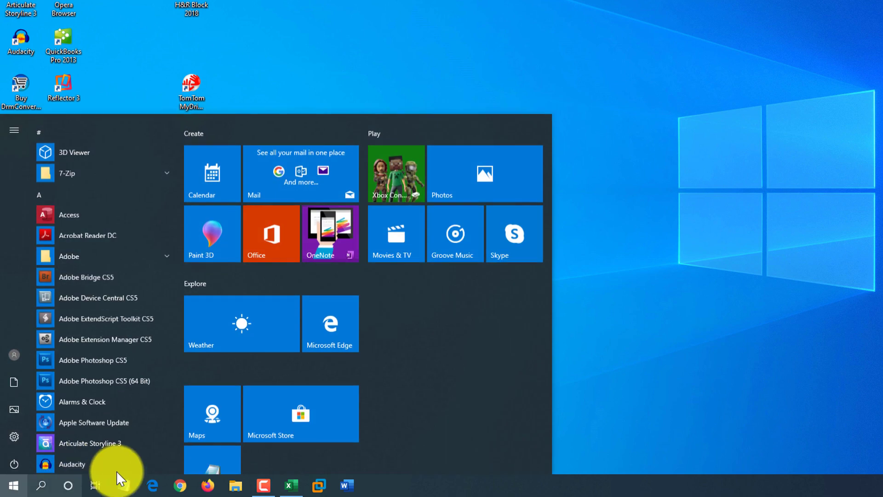
{"action": "left_click", "coordinate": [230, 456]}
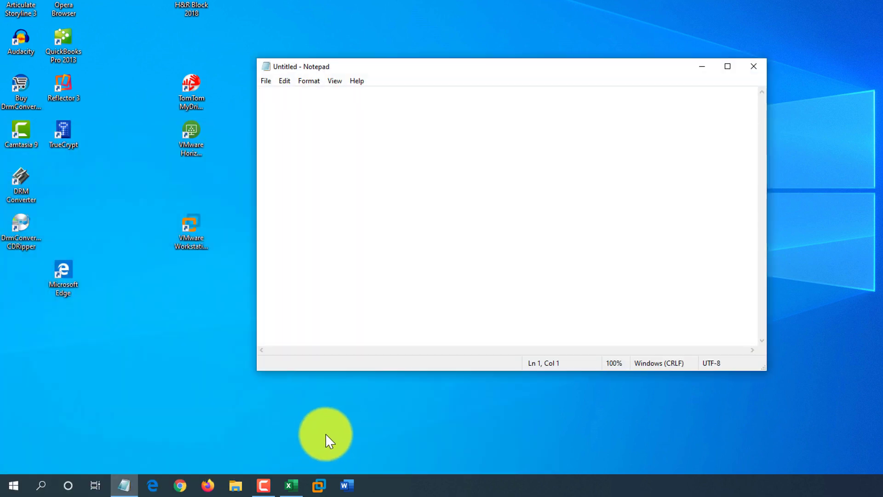
Step: Close Notepad and drag its Start tile to the first spot in the Create group
{"action": "left_click", "coordinate": [755, 66]}
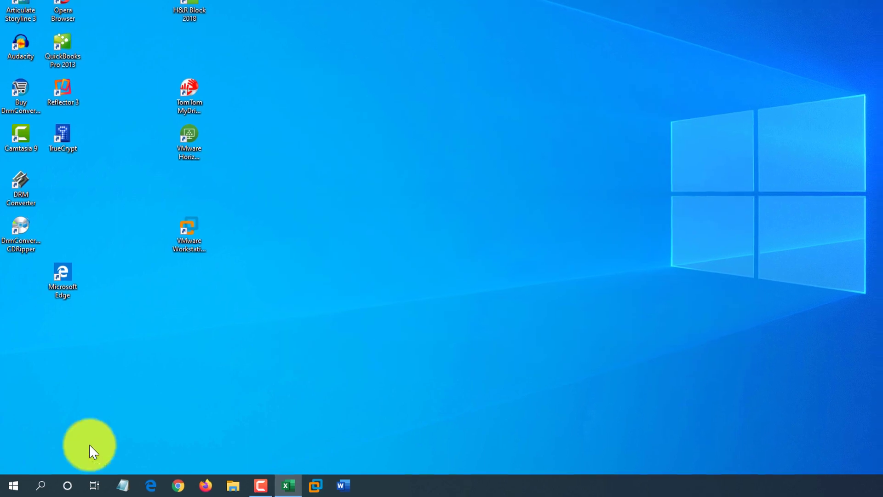
{"action": "left_click", "coordinate": [12, 486]}
{"action": "left_click_drag", "start_coordinate": [200, 460], "coordinate": [179, 221]}
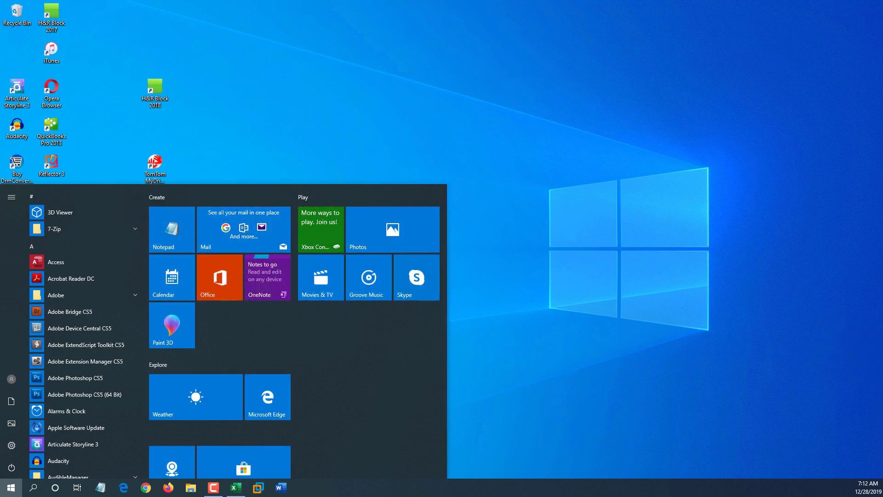
Step: Unpin the Notepad tile and move Paint 3D to the top-left of Create
{"action": "right_click", "coordinate": [178, 227]}
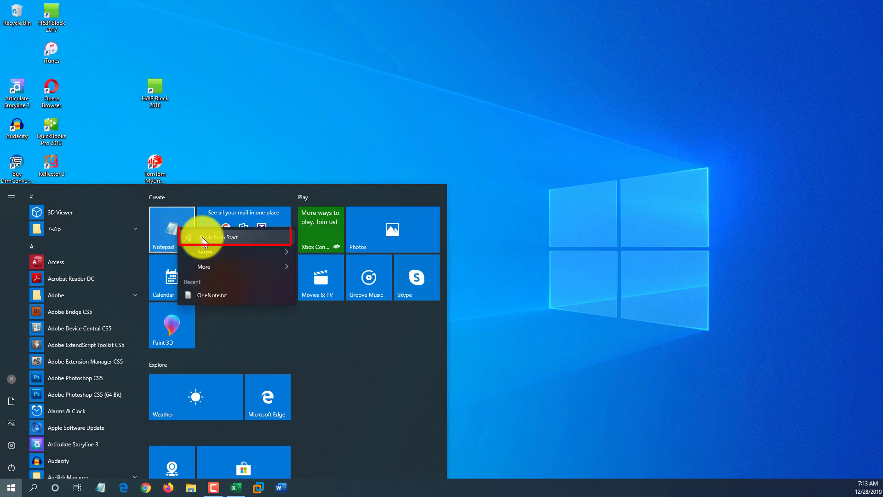
{"action": "left_click", "coordinate": [223, 237]}
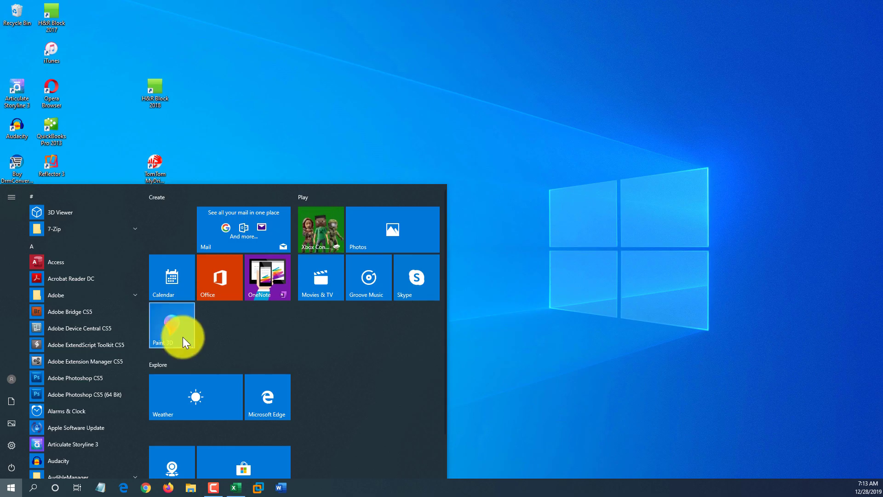
{"action": "left_click_drag", "start_coordinate": [181, 337], "coordinate": [186, 235]}
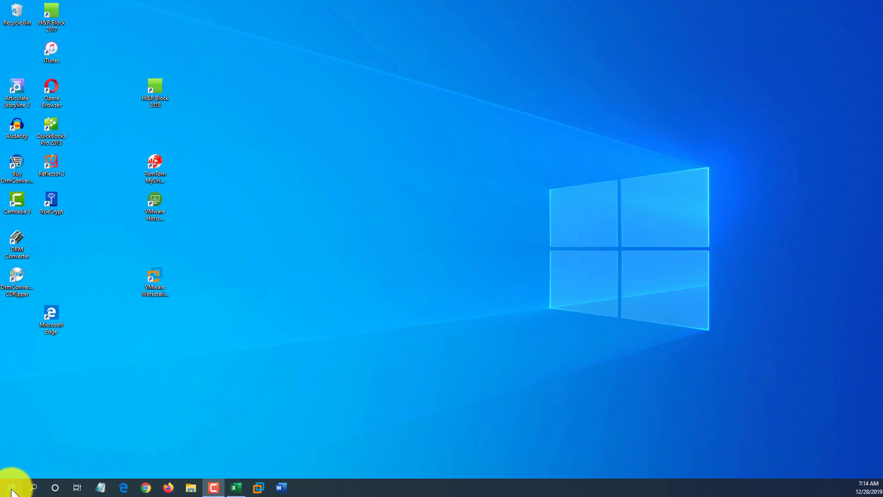
Step: Search Start for 'no' and bring up the context menu of the Notepad best match
{"action": "left_click", "coordinate": [11, 488]}
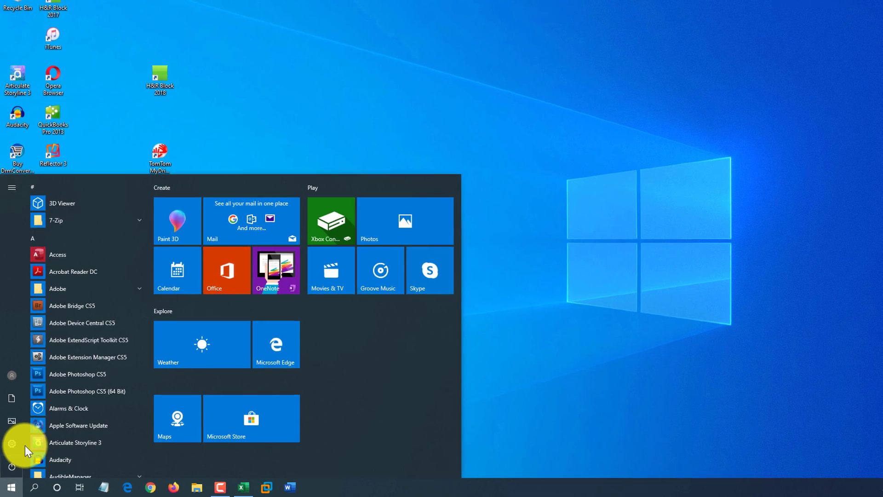
{"action": "type", "text": "no"}
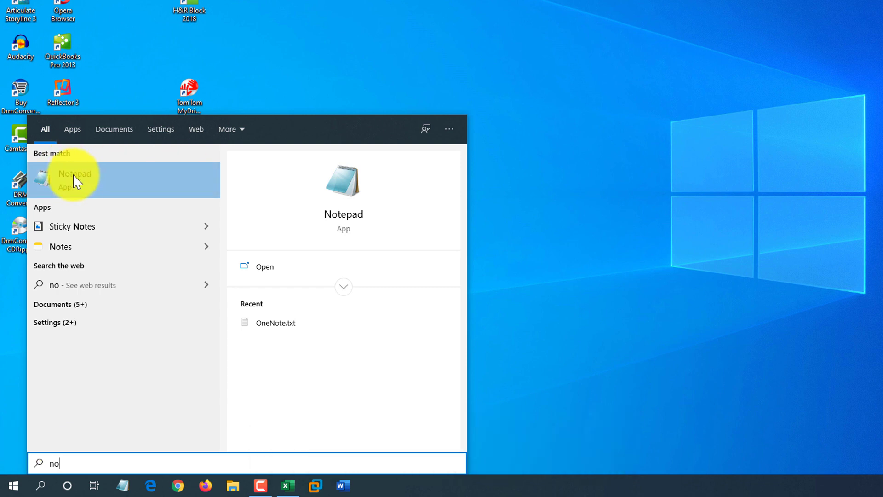
{"action": "right_click", "coordinate": [92, 183]}
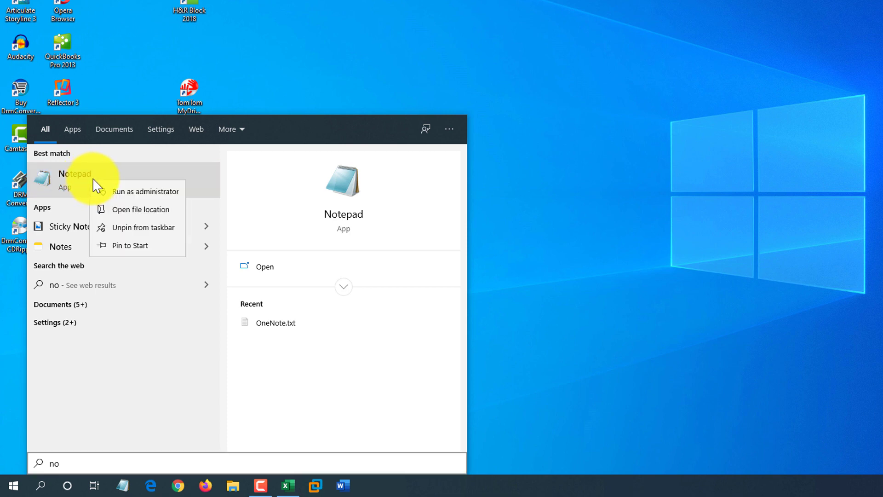
Step: In Notepad's file location, give its shortcut the key Shift+Alt+N and close File Explorer
{"action": "left_click", "coordinate": [166, 214]}
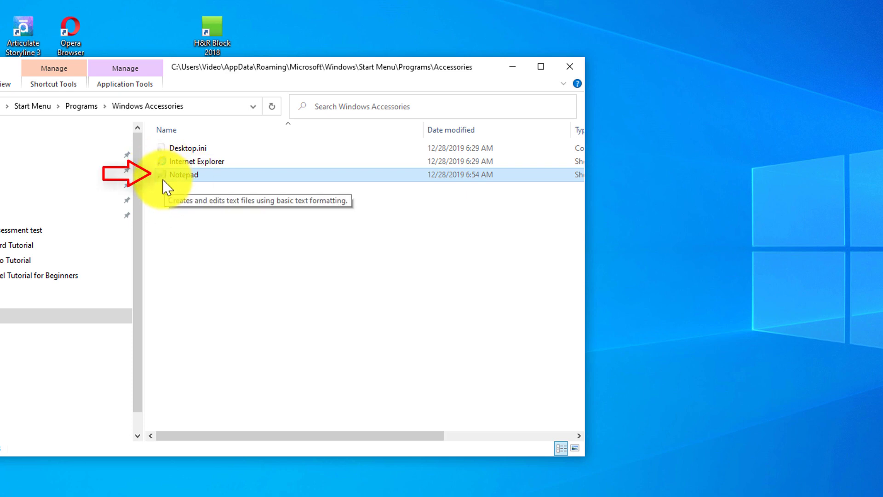
{"action": "right_click", "coordinate": [189, 176]}
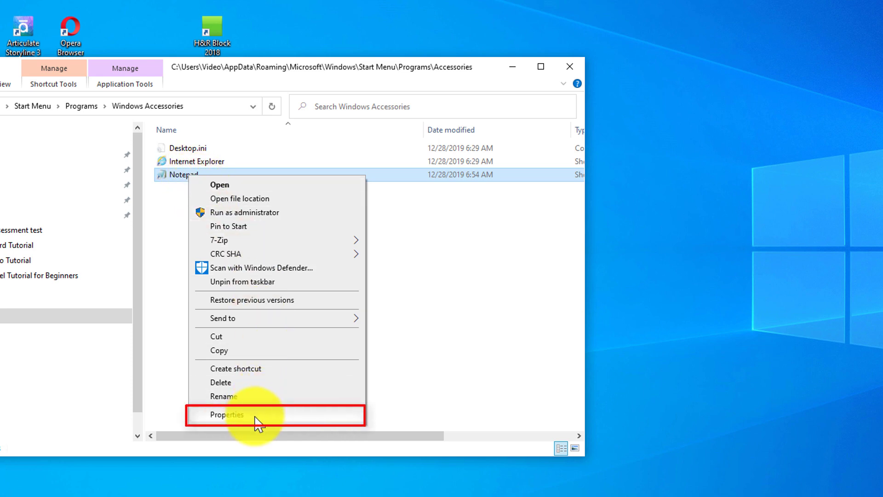
{"action": "left_click", "coordinate": [235, 415]}
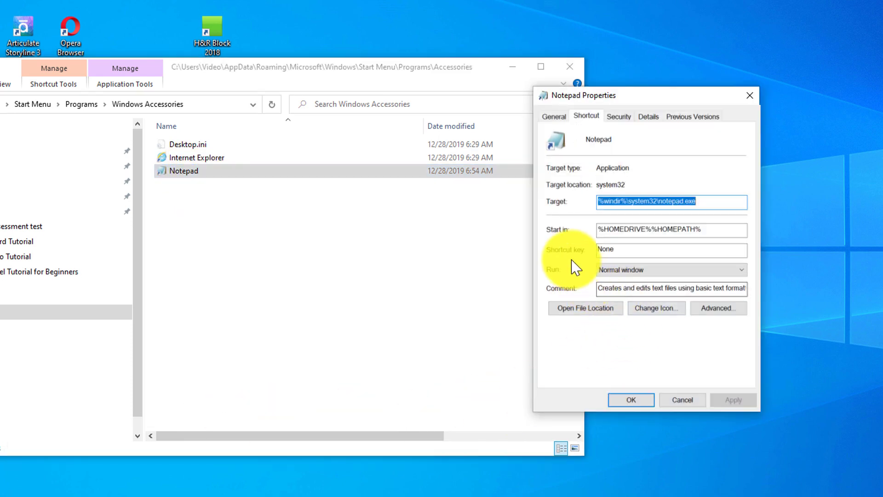
{"action": "left_click", "coordinate": [617, 252]}
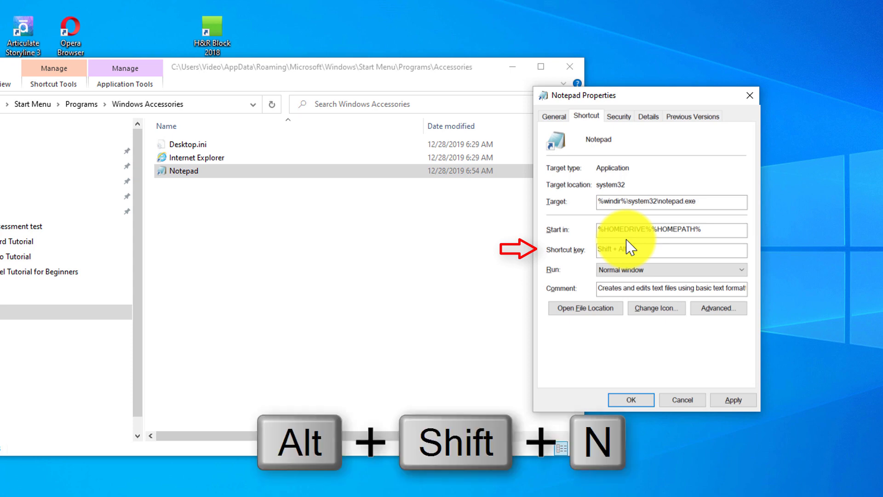
{"action": "key", "text": "alt+shift+n"}
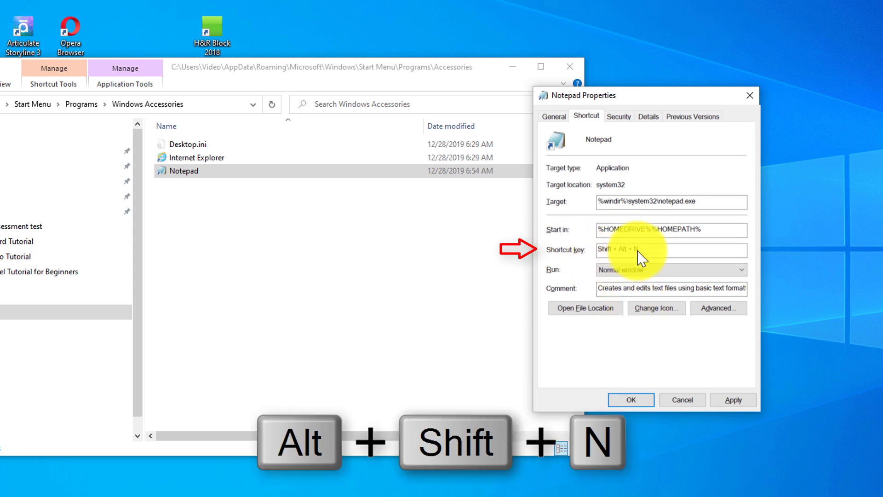
{"action": "left_click", "coordinate": [735, 400]}
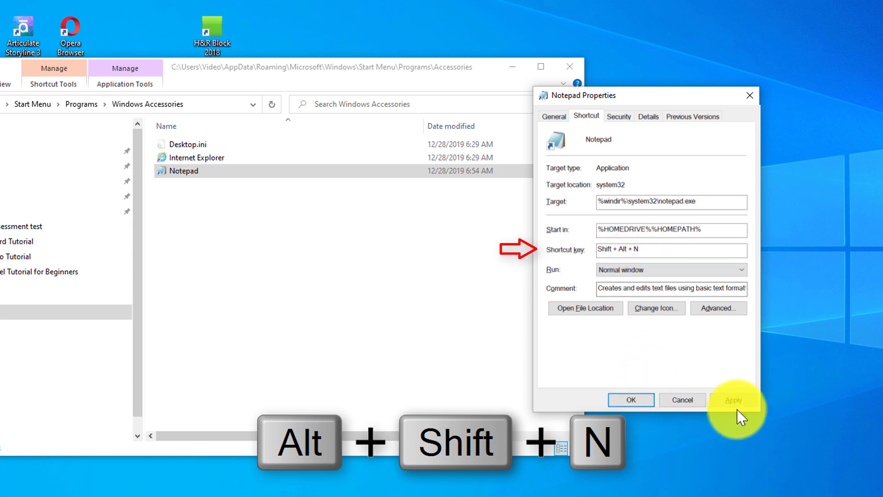
{"action": "left_click", "coordinate": [633, 401]}
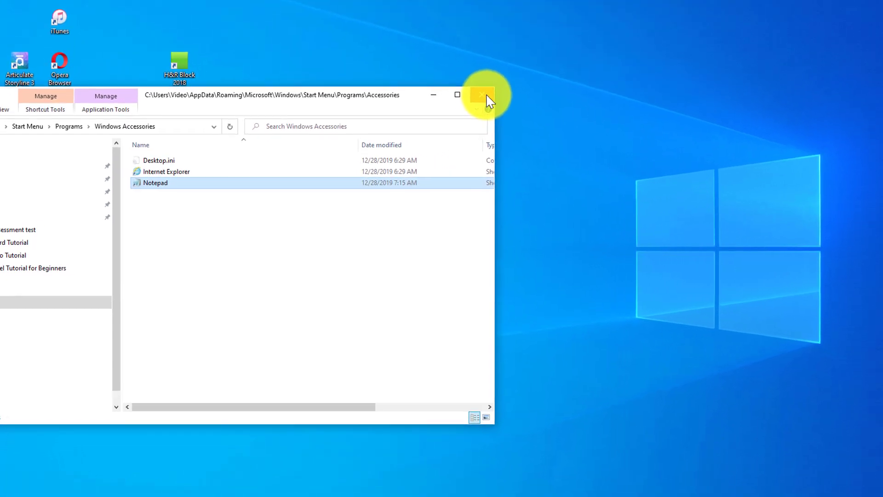
{"action": "left_click", "coordinate": [533, 80]}
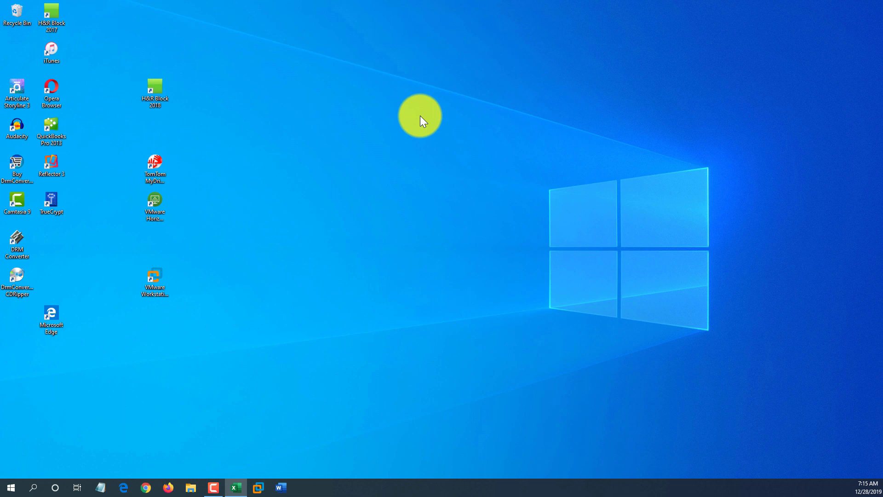
Step: Launch Notepad with the newly assigned Shift+Alt+N shortcut
{"action": "key", "text": "alt+shift+n"}
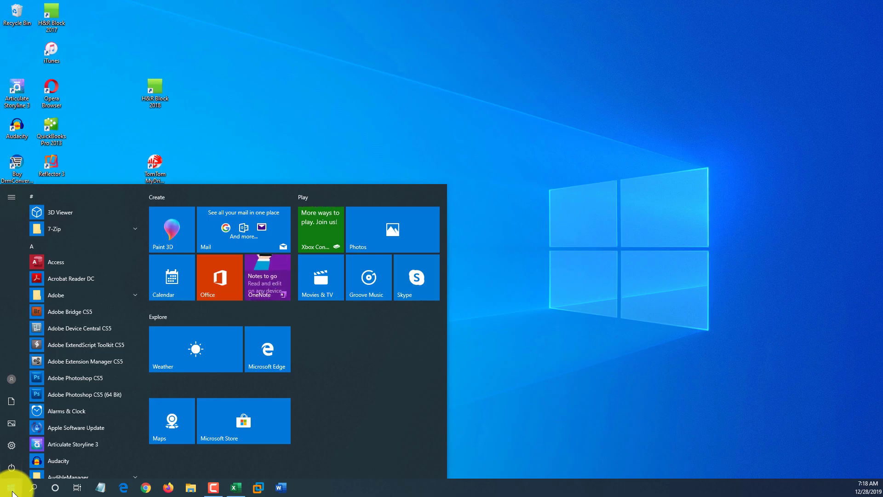
Step: Expand Start's left pane and open the Documents folder in File Explorer
{"action": "left_click", "coordinate": [11, 199]}
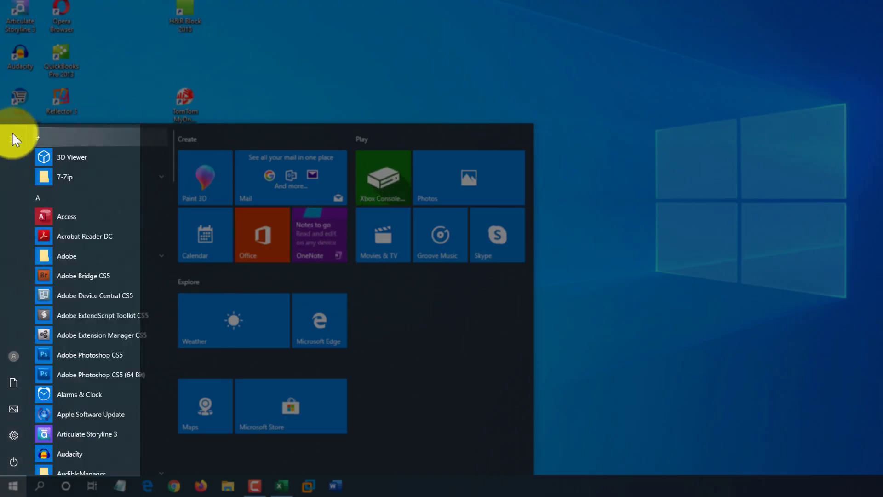
{"action": "left_click", "coordinate": [13, 139]}
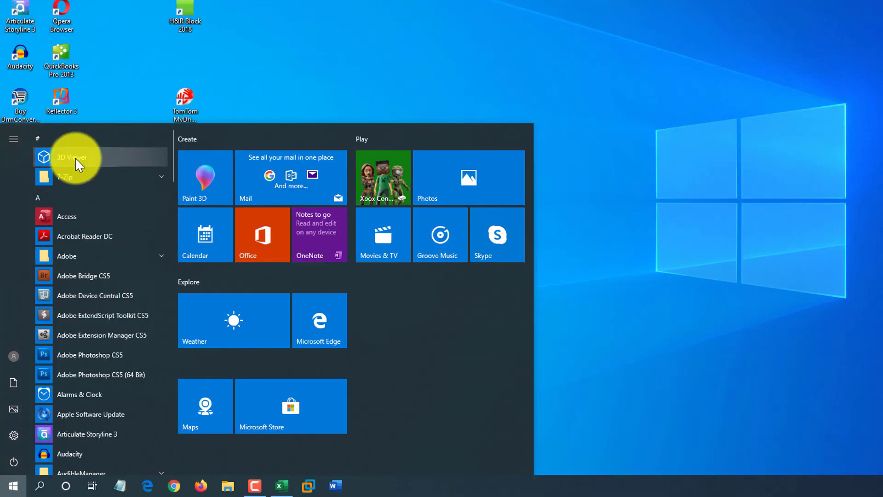
{"action": "mouse_move", "coordinate": [14, 455]}
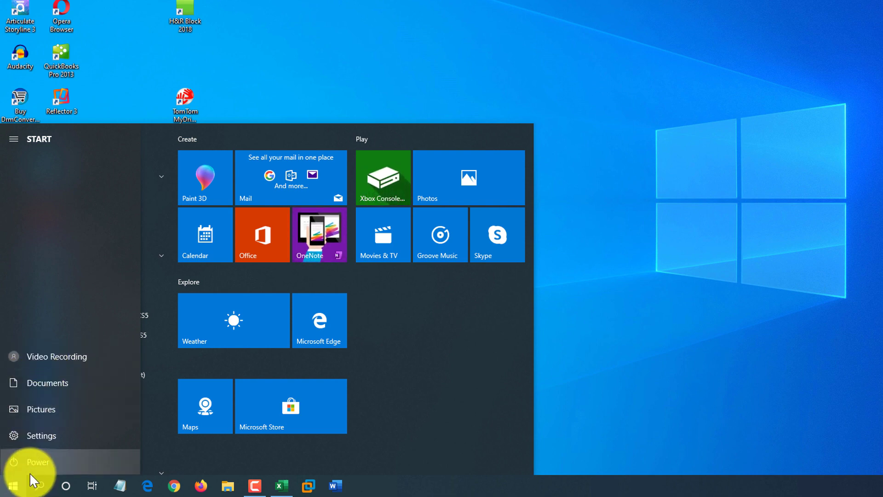
{"action": "left_click", "coordinate": [50, 382]}
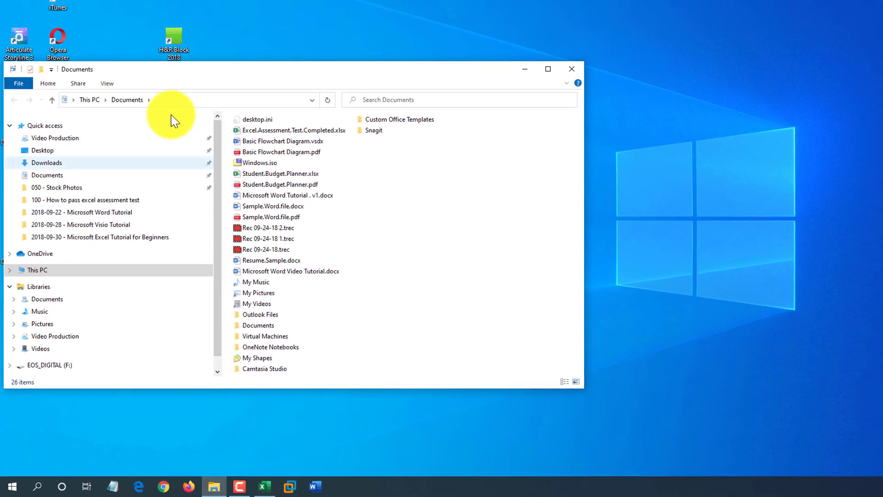
{"action": "left_click", "coordinate": [154, 84]}
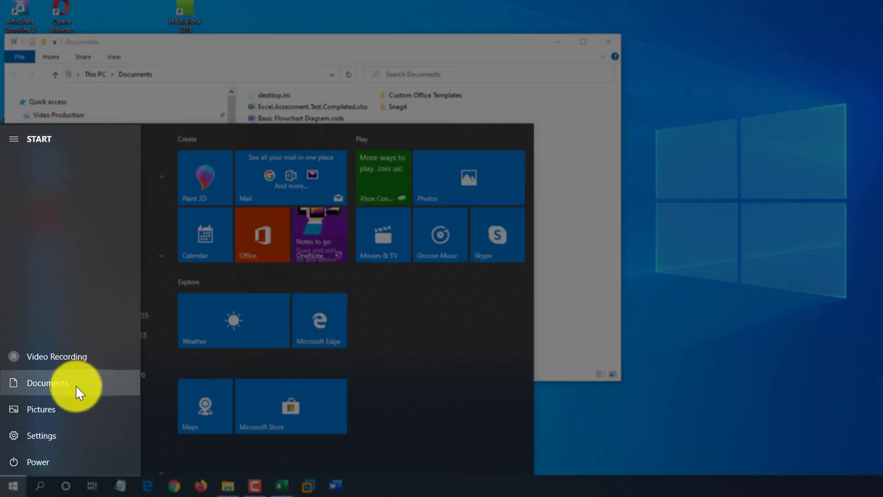
Step: Through 'Personalize this list', show File Explorer and Downloads on Start, then close Settings
{"action": "right_click", "coordinate": [56, 385]}
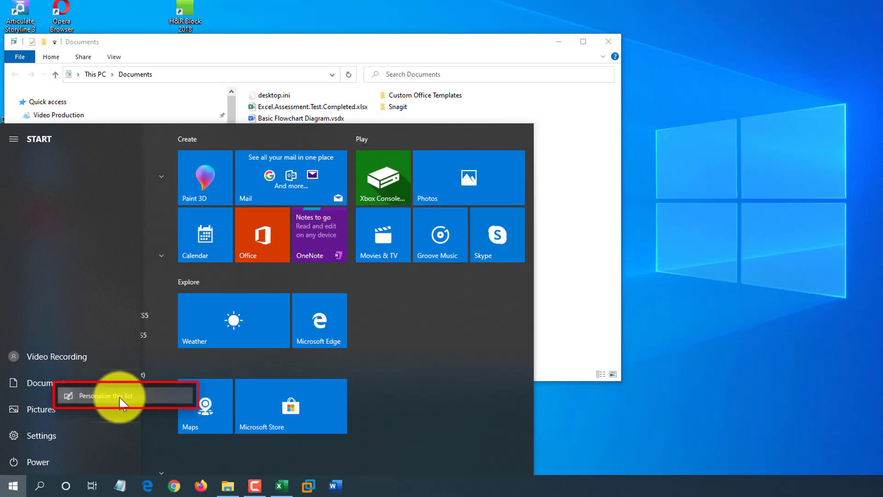
{"action": "left_click", "coordinate": [120, 398]}
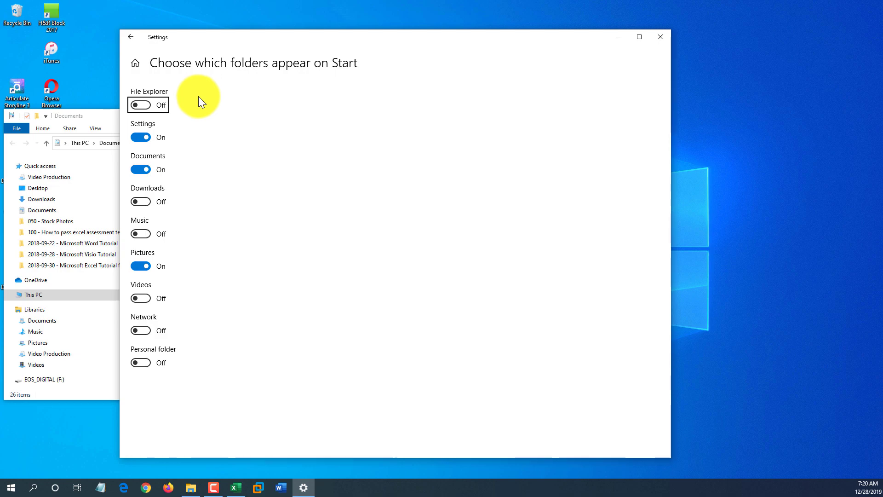
{"action": "left_click", "coordinate": [146, 105]}
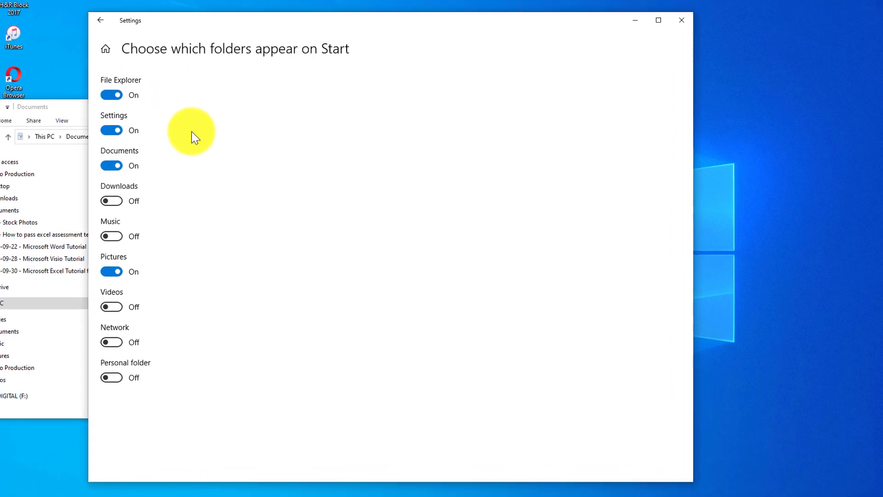
{"action": "left_click", "coordinate": [100, 203]}
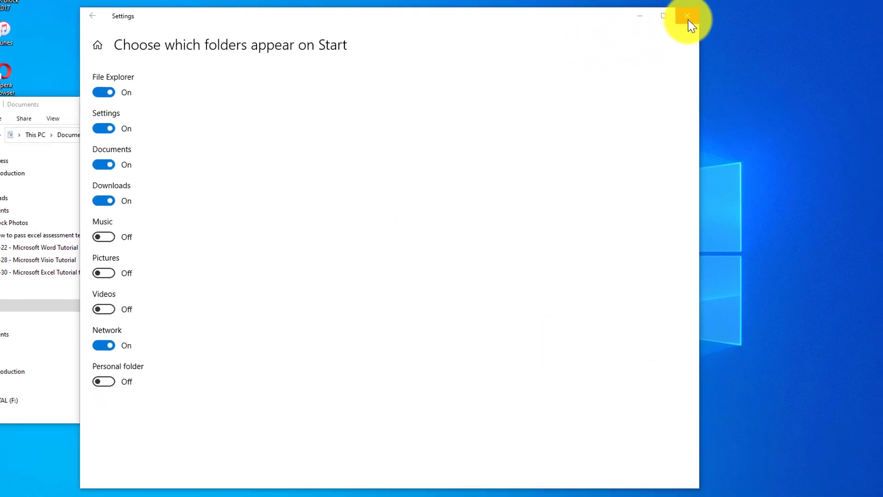
{"action": "left_click", "coordinate": [687, 16]}
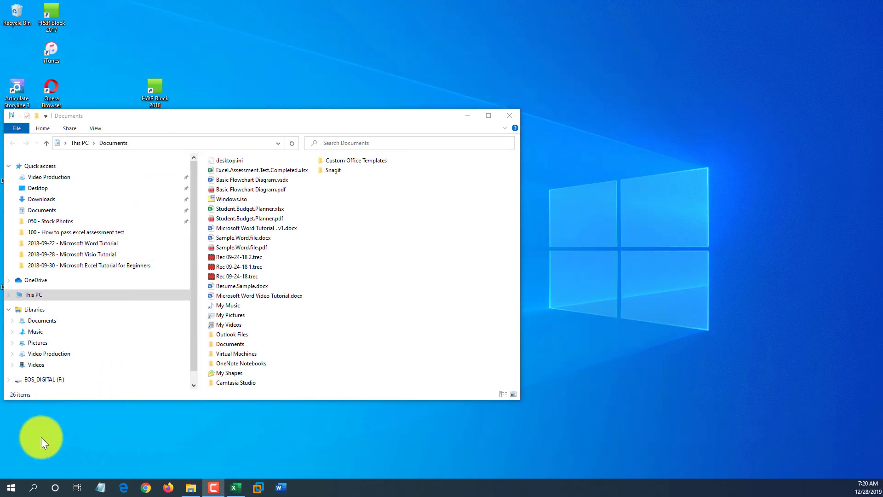
{"action": "left_click", "coordinate": [16, 491]}
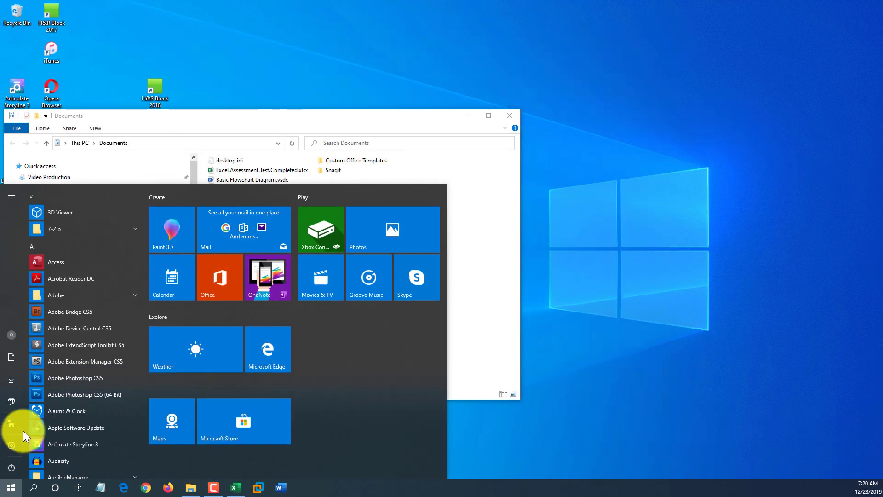
{"action": "left_click", "coordinate": [12, 199]}
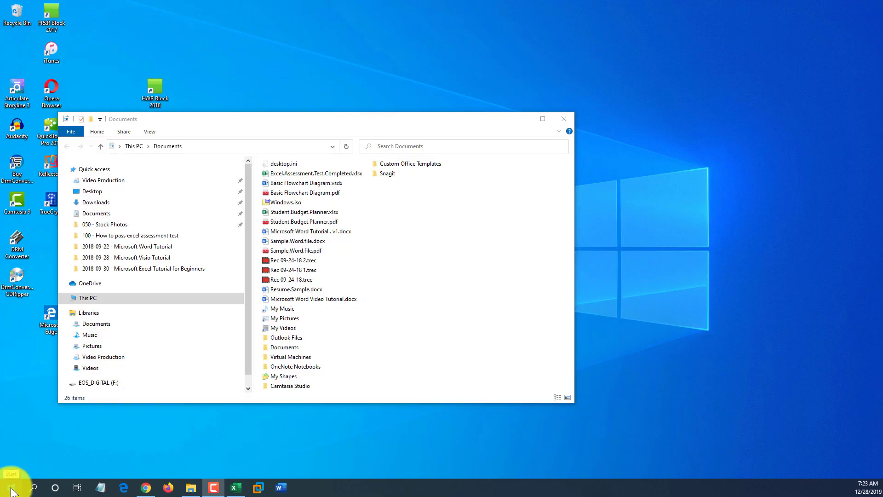
Step: Launch Computer Management from the Win+X power-user menu, then bring that menu up again
{"action": "right_click", "coordinate": [11, 491]}
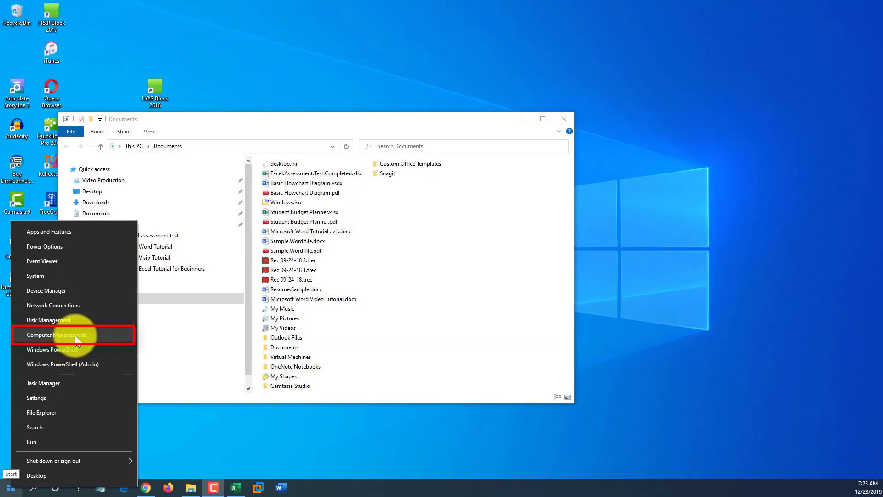
{"action": "left_click", "coordinate": [75, 335]}
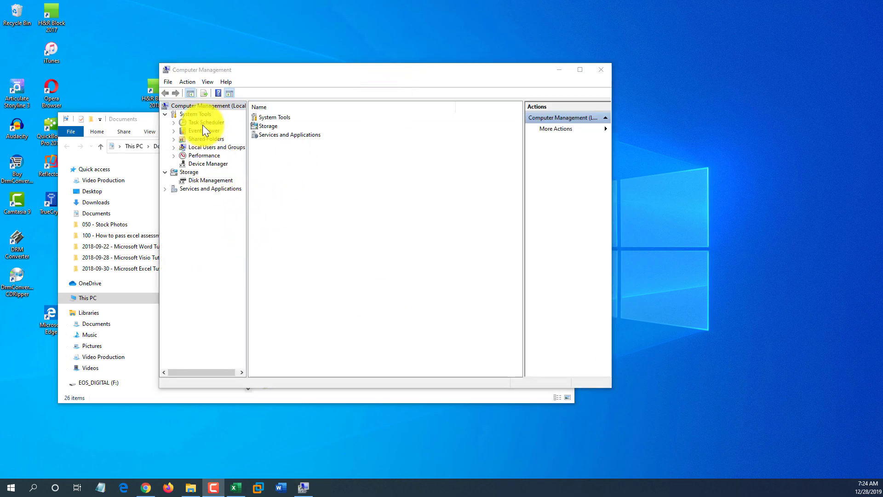
{"action": "right_click", "coordinate": [11, 487]}
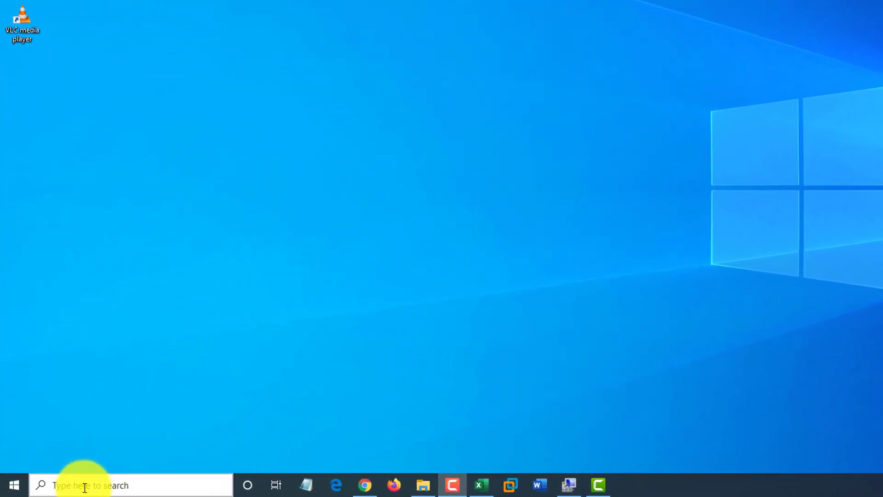
Step: Search Start for 'cor' and open Cortana's permissions settings
{"action": "left_click", "coordinate": [121, 487]}
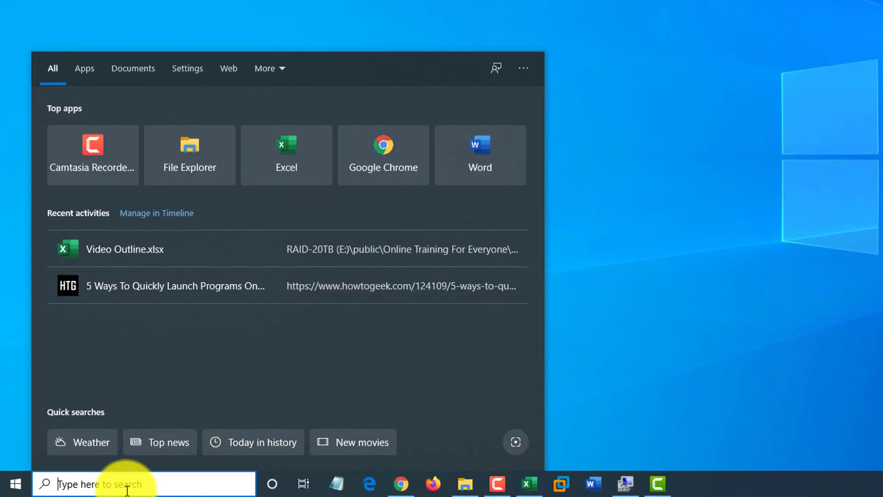
{"action": "left_click", "coordinate": [527, 306]}
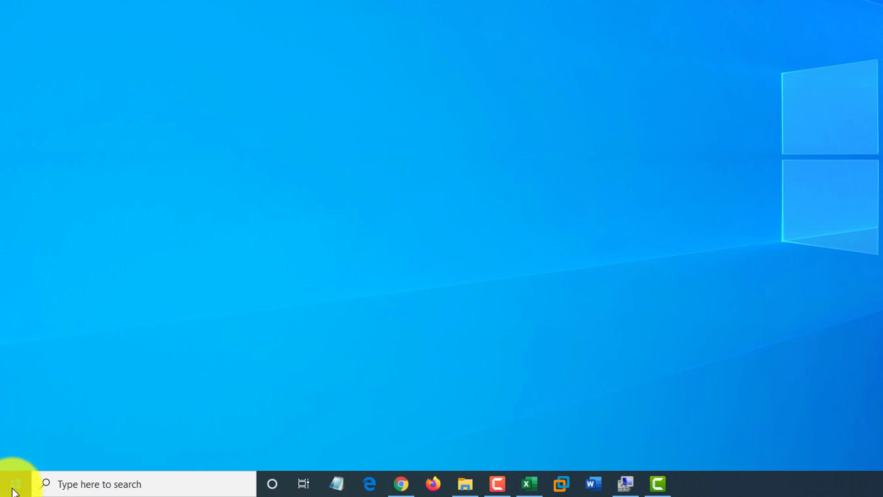
{"action": "left_click", "coordinate": [13, 491]}
{"action": "type", "text": "cor"}
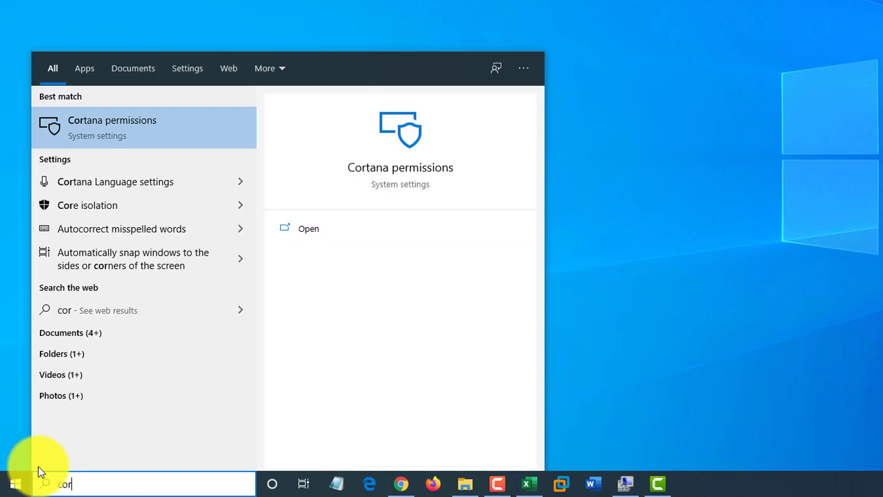
{"action": "left_click", "coordinate": [102, 124]}
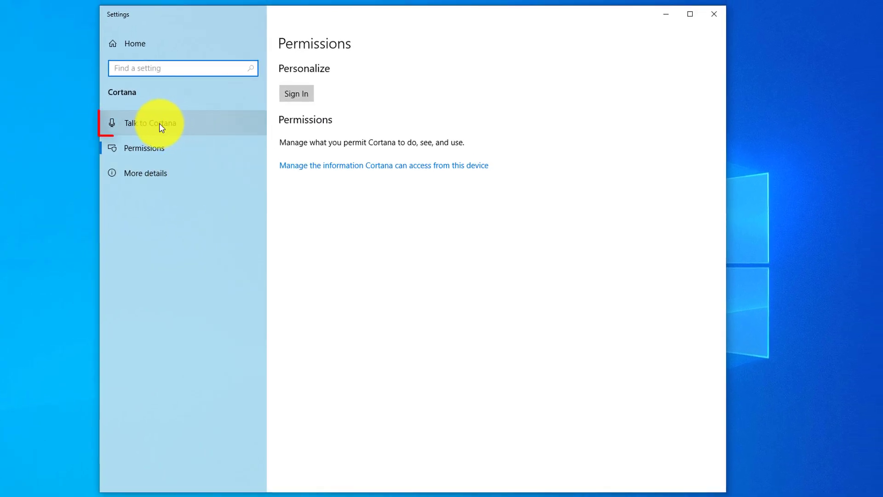
Step: Under Talk to Cortana, turn on Hey Cortana and the keyboard shortcut, then close Settings
{"action": "left_click", "coordinate": [160, 125]}
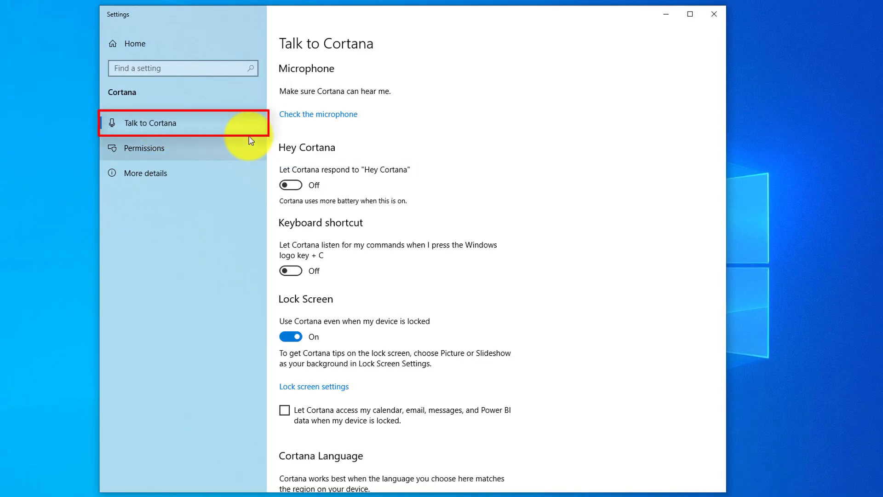
{"action": "left_click", "coordinate": [291, 185]}
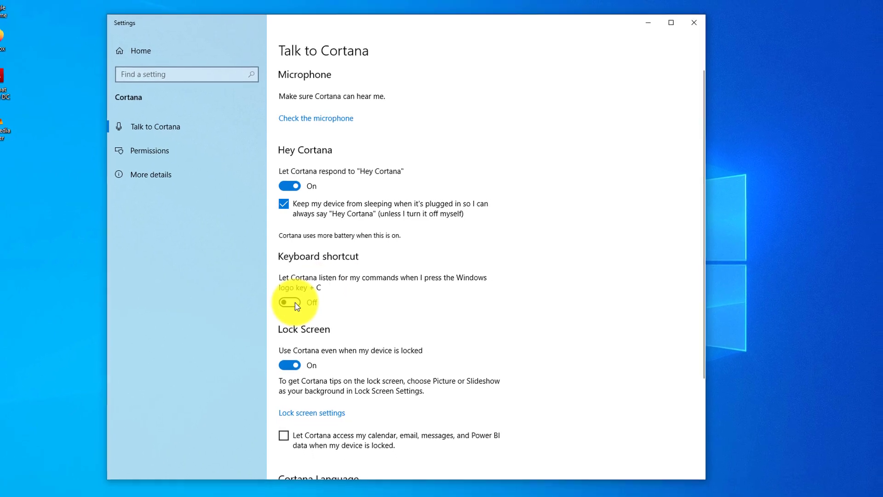
{"action": "left_click", "coordinate": [291, 306]}
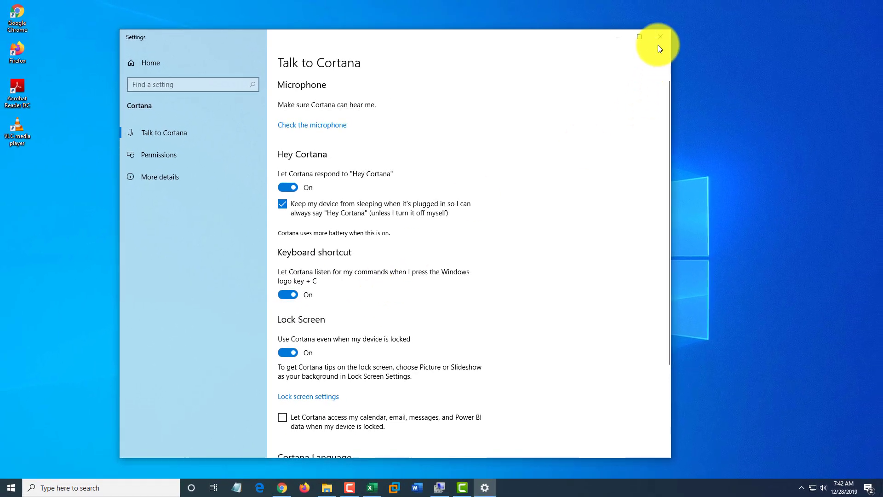
{"action": "left_click", "coordinate": [659, 41]}
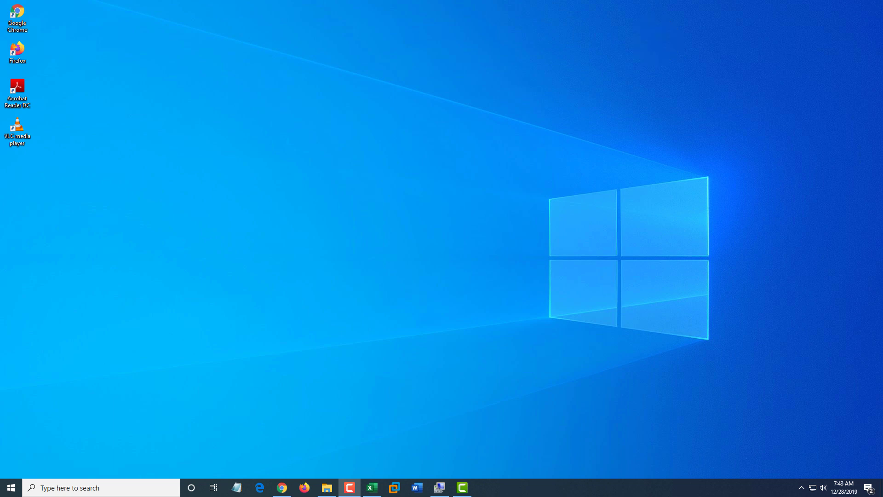
Step: Summon Cortana's listening panel with Win+C
{"action": "key", "text": "super+c"}
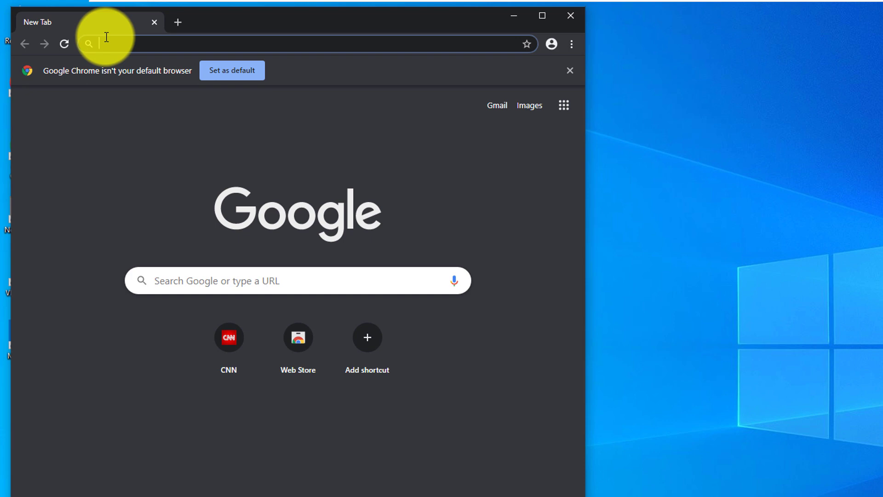
{"action": "type", "text": "www.cnn.com"}
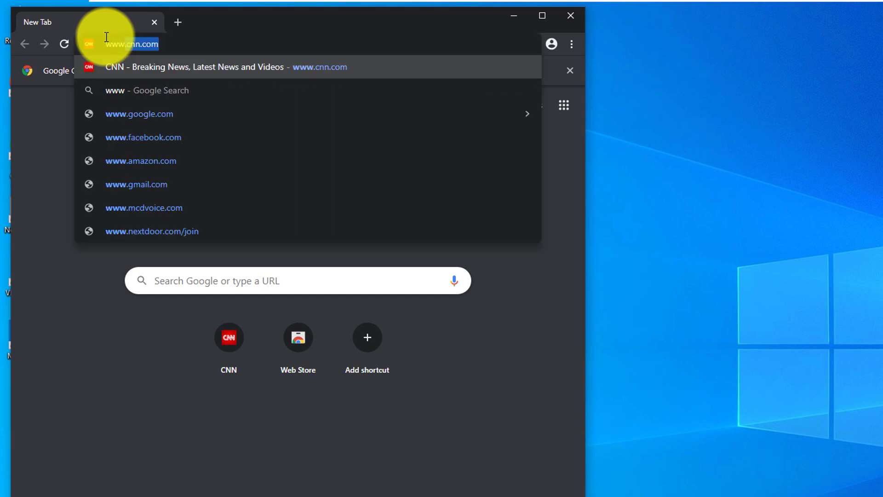
{"action": "key", "text": "Return"}
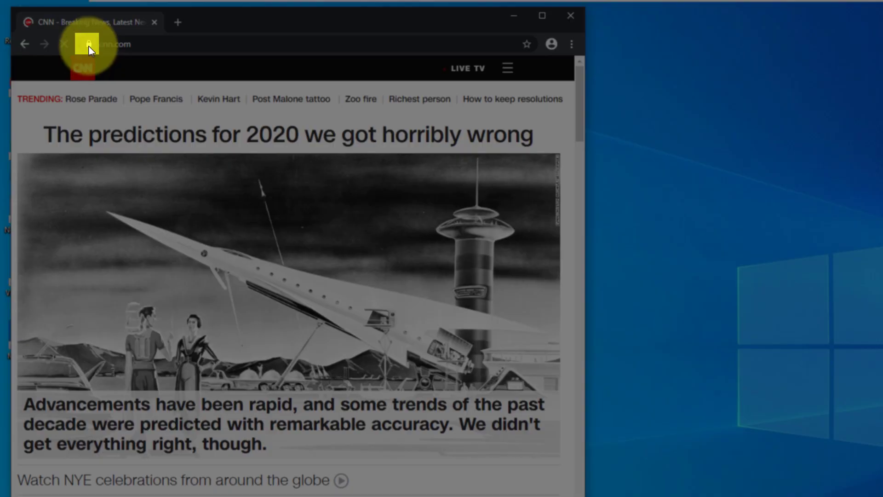
{"action": "left_click_drag", "start_coordinate": [88, 43], "coordinate": [684, 304]}
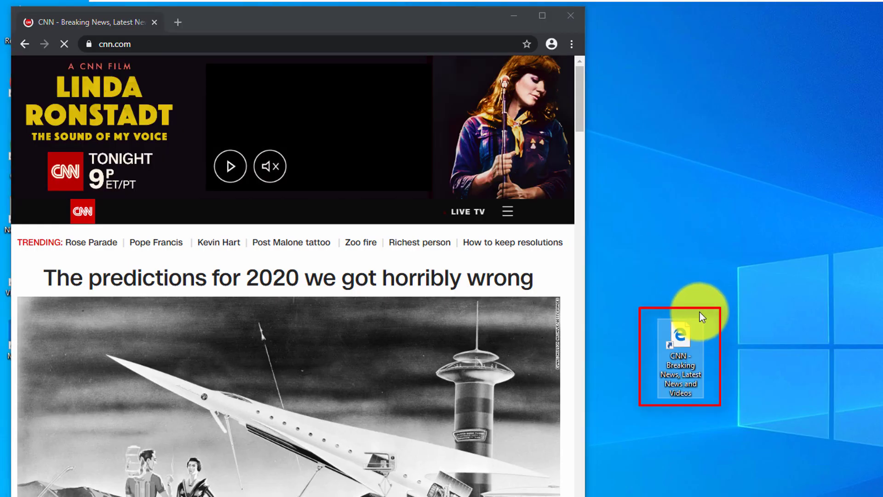
{"action": "left_click", "coordinate": [571, 15]}
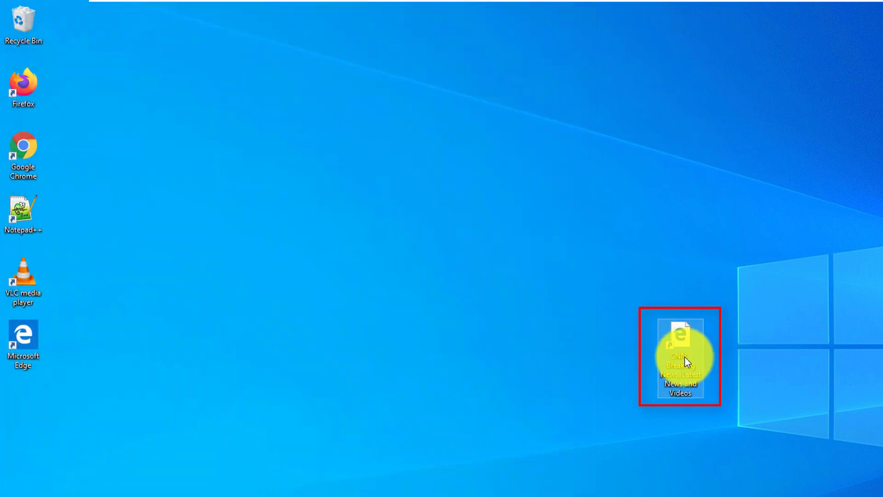
{"action": "double_click", "coordinate": [686, 351]}
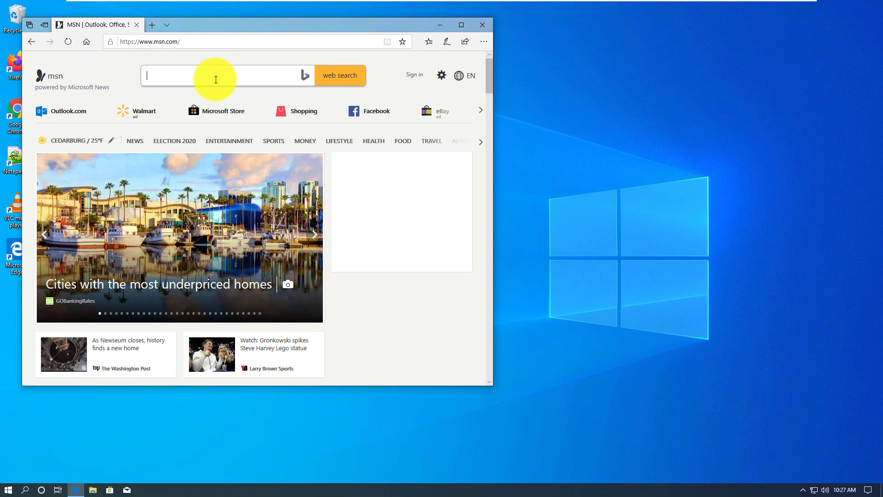
Step: Pin the MSN page to the taskbar from Edge's menu, close Edge, and reopen it from the pin
{"action": "left_click", "coordinate": [484, 41]}
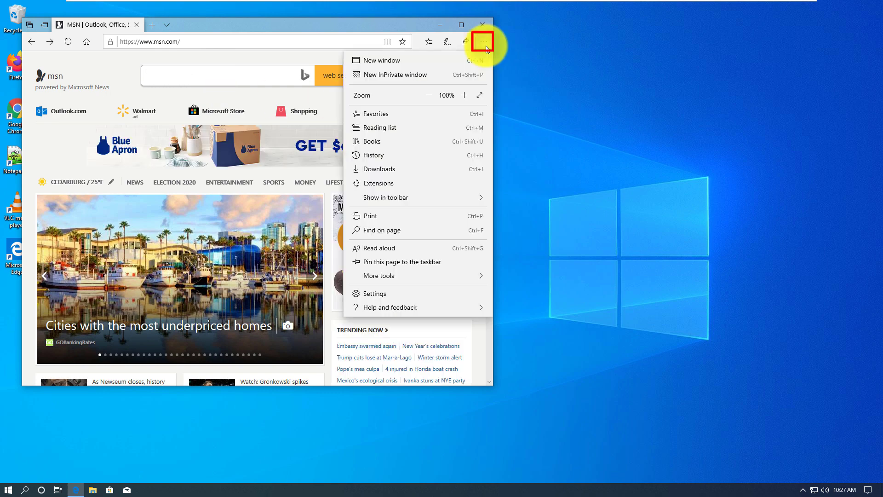
{"action": "left_click", "coordinate": [403, 263]}
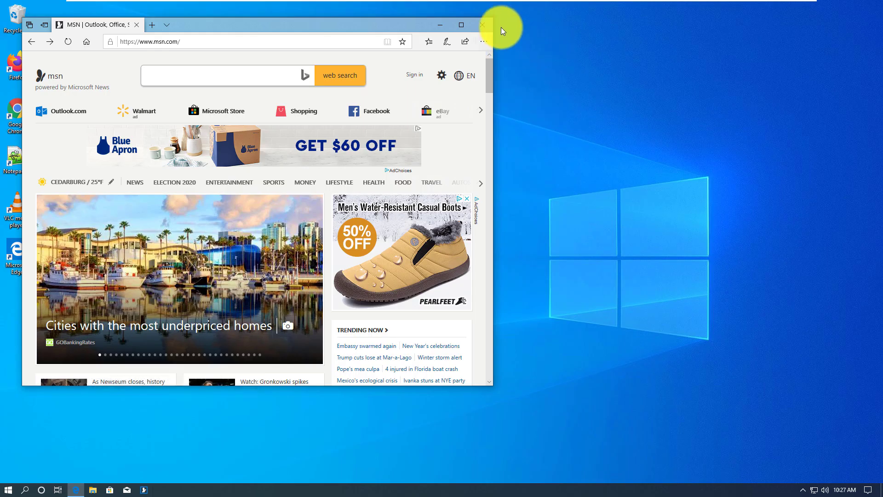
{"action": "left_click", "coordinate": [483, 26]}
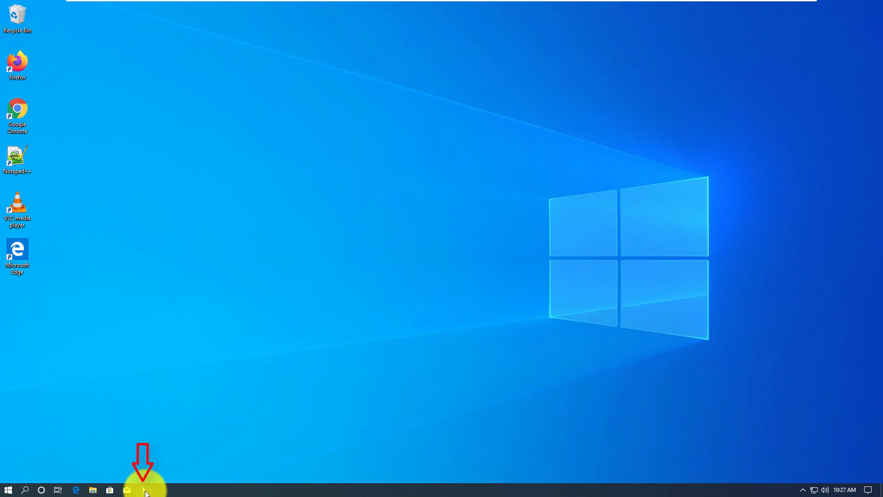
{"action": "left_click", "coordinate": [145, 490]}
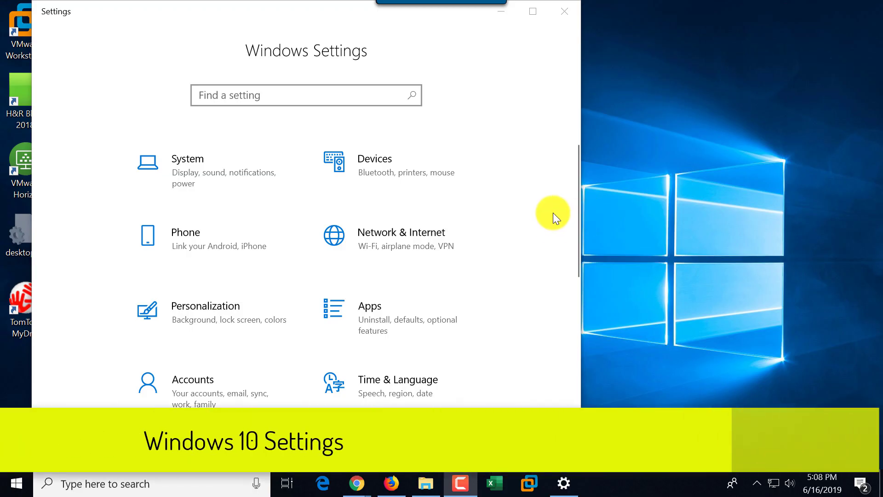
Step: Narrow Settings to one column, then search 'control pa' and place Control Panel beside it
{"action": "left_click", "coordinate": [581, 210]}
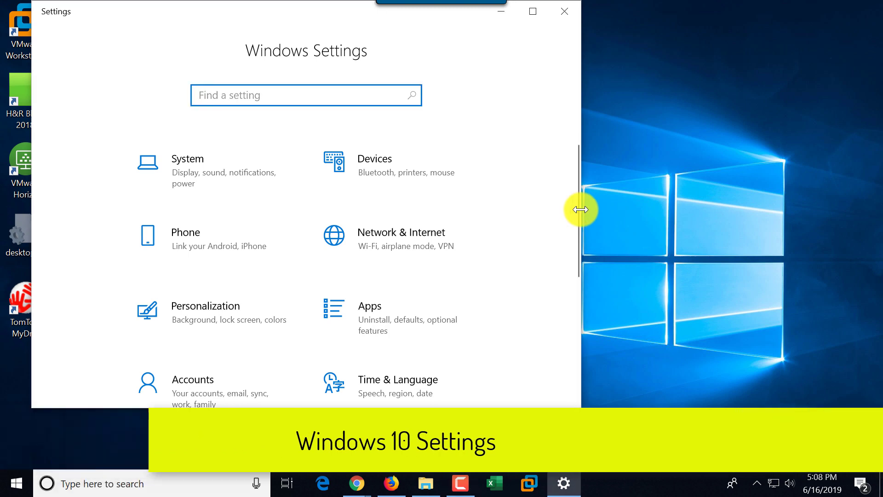
{"action": "left_click_drag", "start_coordinate": [581, 210], "coordinate": [377, 198]}
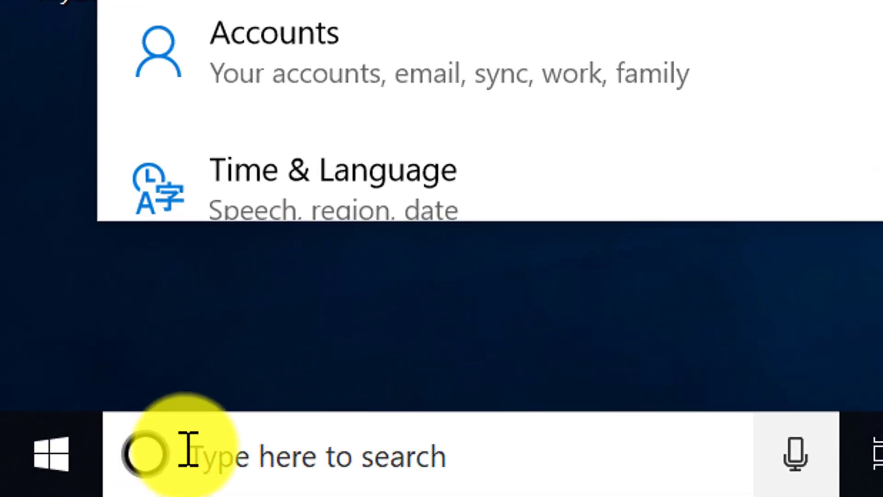
{"action": "left_click", "coordinate": [62, 484]}
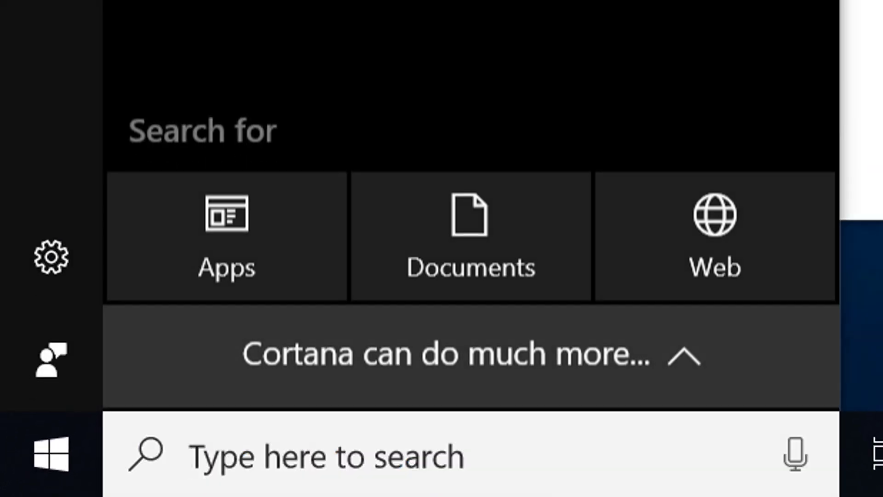
{"action": "type", "text": "control pa"}
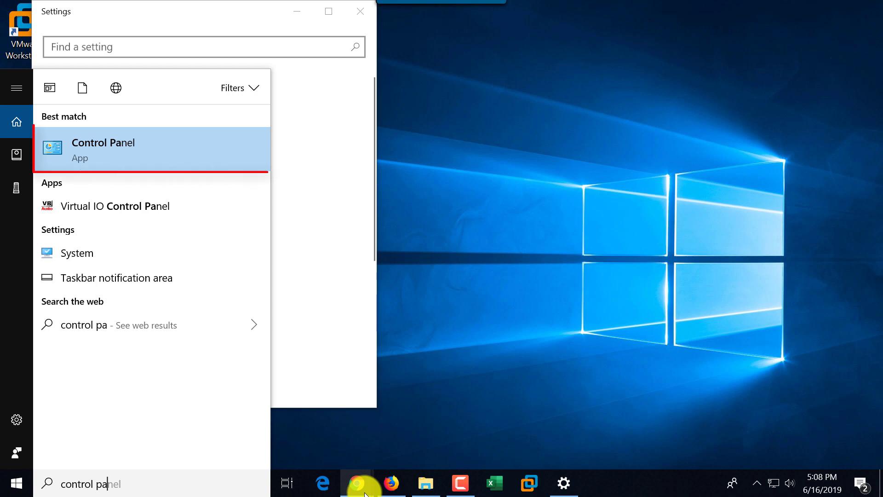
{"action": "left_click", "coordinate": [95, 149]}
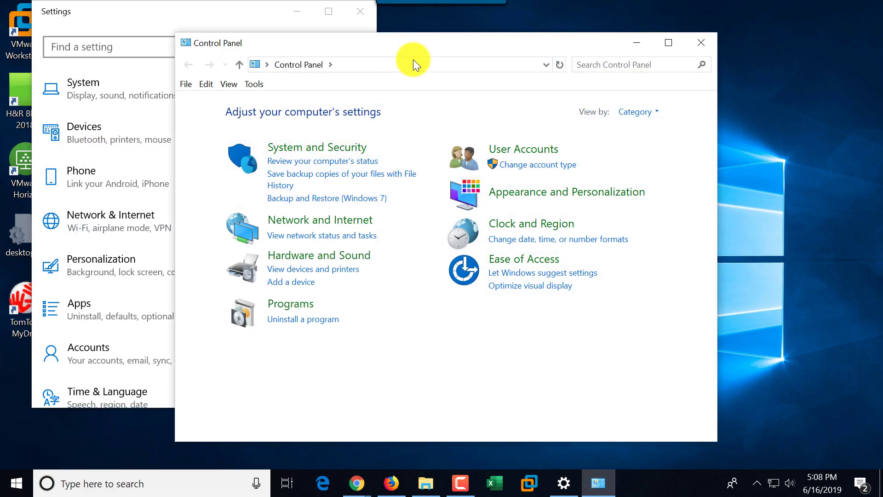
{"action": "left_click_drag", "start_coordinate": [437, 42], "coordinate": [600, 25]}
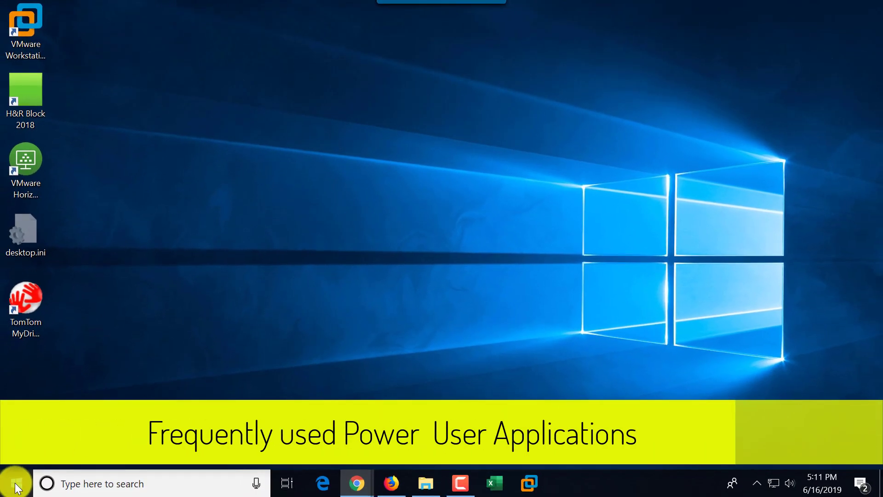
Step: Open Windows Settings from the Start button's Win+X power-user menu
{"action": "right_click", "coordinate": [17, 486]}
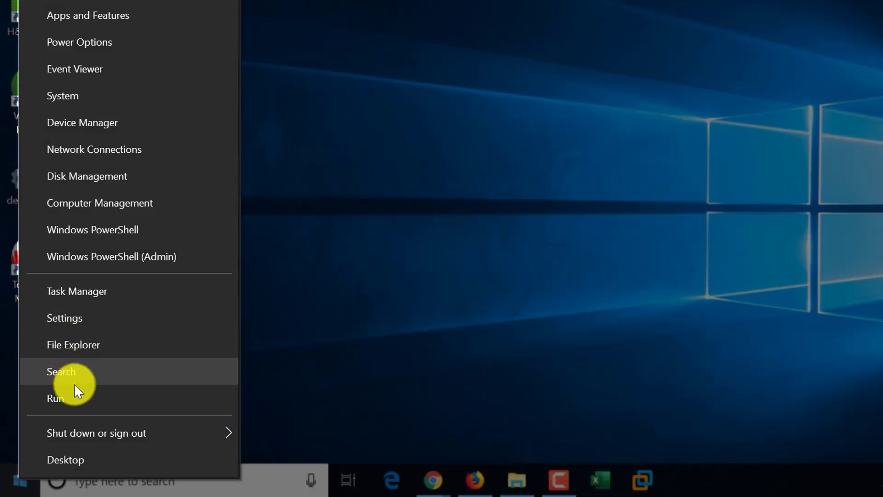
{"action": "mouse_move", "coordinate": [82, 432]}
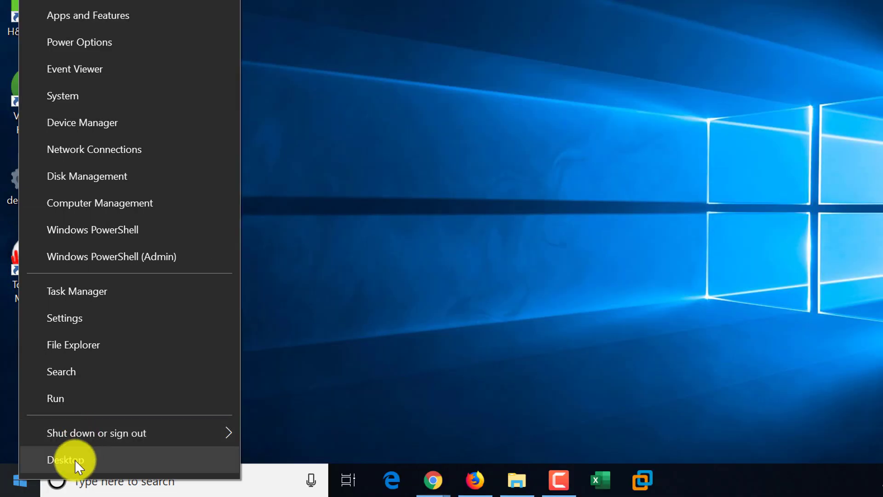
{"action": "left_click", "coordinate": [84, 319]}
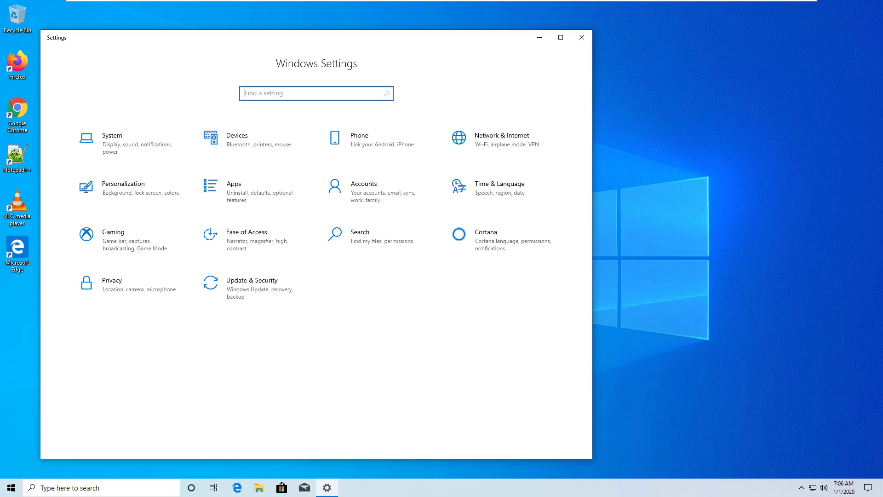
Step: Search 'dark' in Settings and switch the Windows colour mode from Light to Dark
{"action": "type", "text": "darj"}
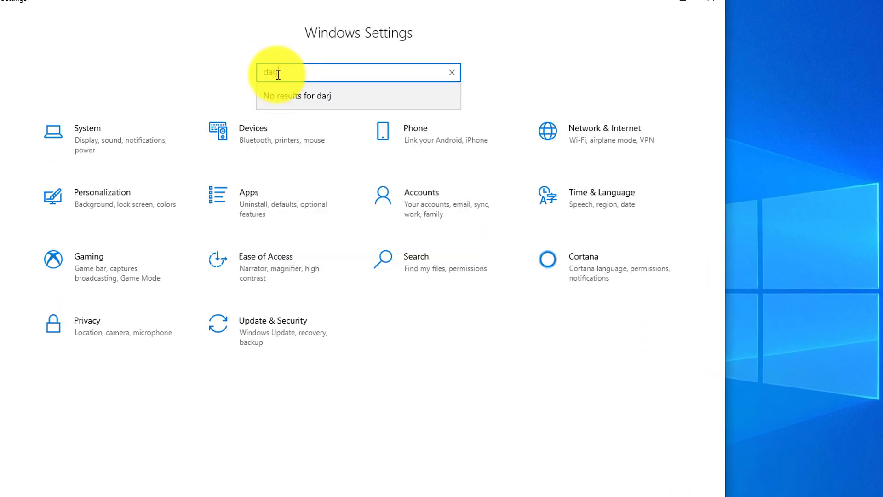
{"action": "key", "text": "BackSpace"}
{"action": "type", "text": "k"}
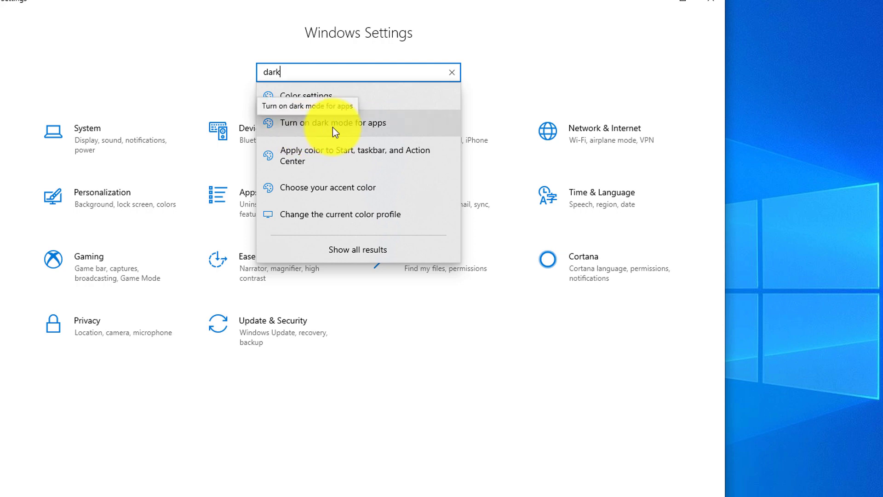
{"action": "left_click", "coordinate": [411, 126]}
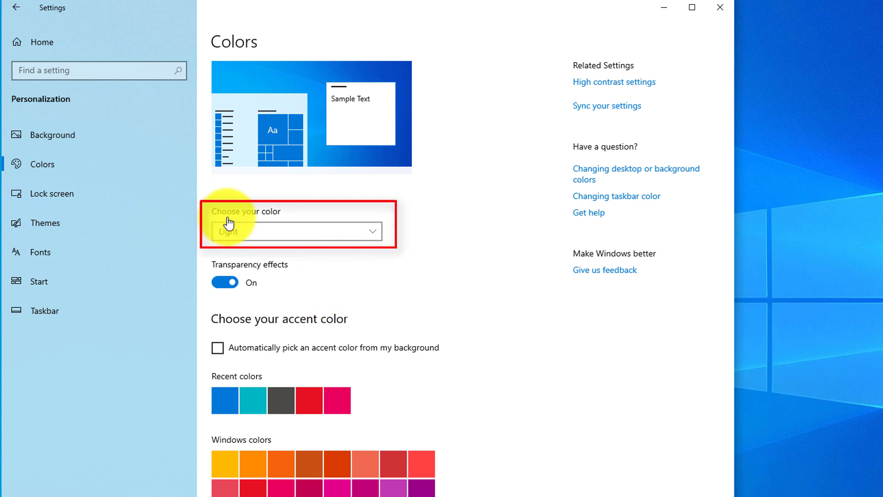
{"action": "left_click", "coordinate": [373, 230]}
{"action": "left_click", "coordinate": [255, 252]}
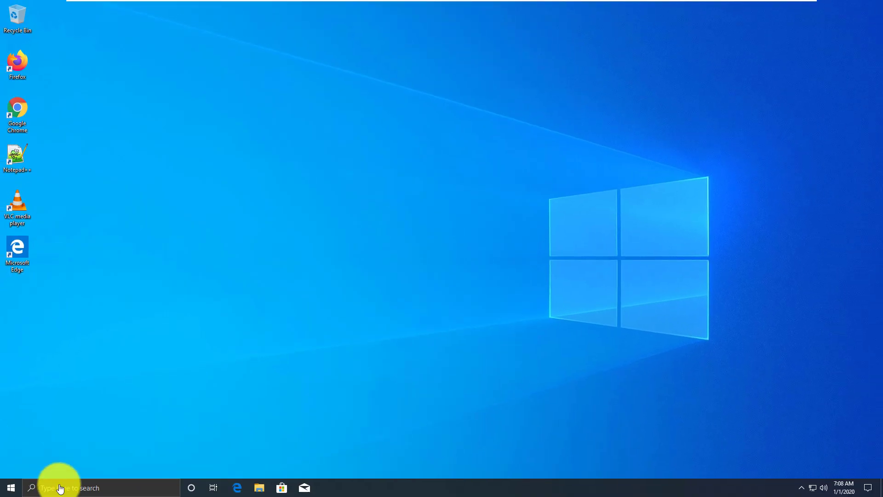
Step: Find Night light via taskbar search, turn it on now, and set strength to about 48
{"action": "left_click", "coordinate": [51, 489]}
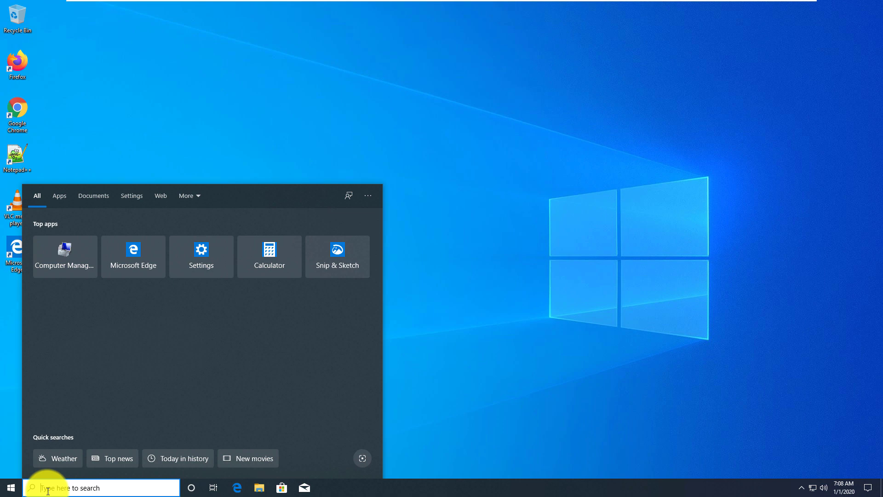
{"action": "type", "text": "night"}
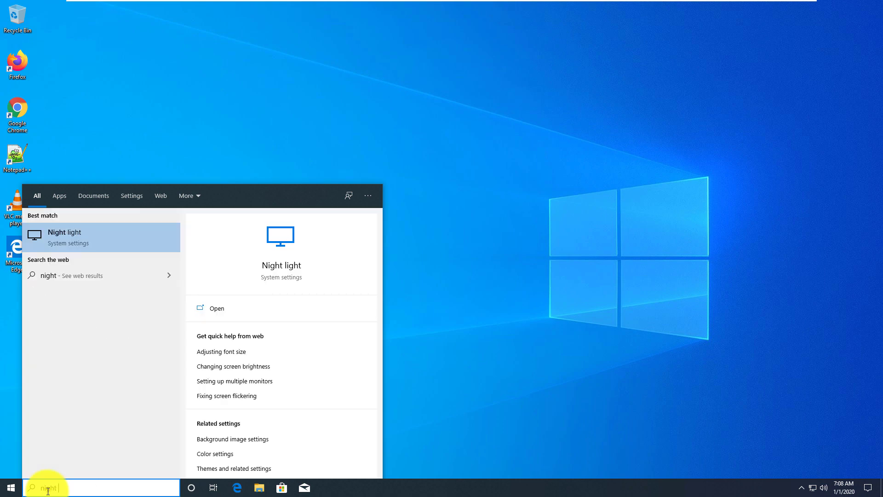
{"action": "left_click", "coordinate": [73, 238]}
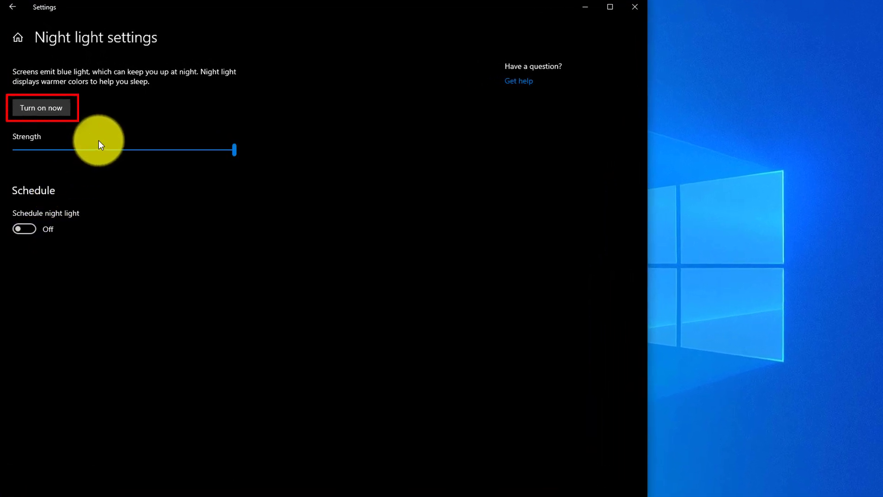
{"action": "left_click", "coordinate": [51, 109]}
{"action": "left_click_drag", "start_coordinate": [233, 152], "coordinate": [107, 155]}
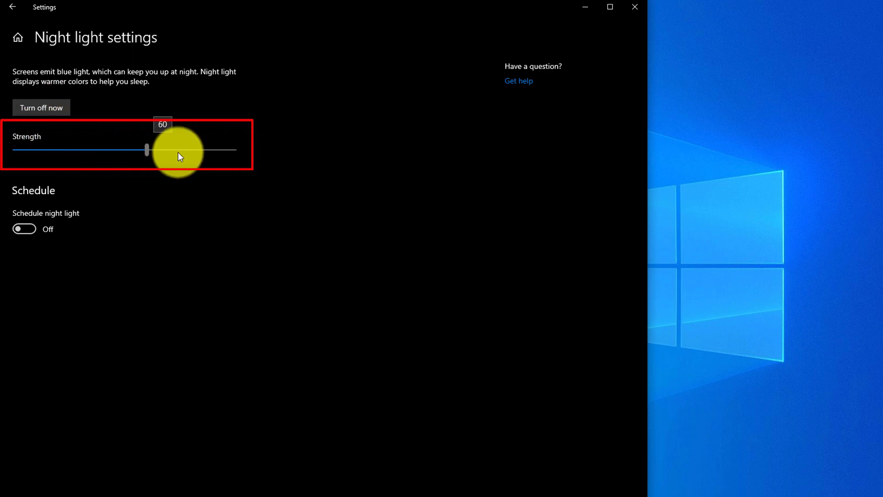
{"action": "left_click_drag", "start_coordinate": [211, 152], "coordinate": [120, 150]}
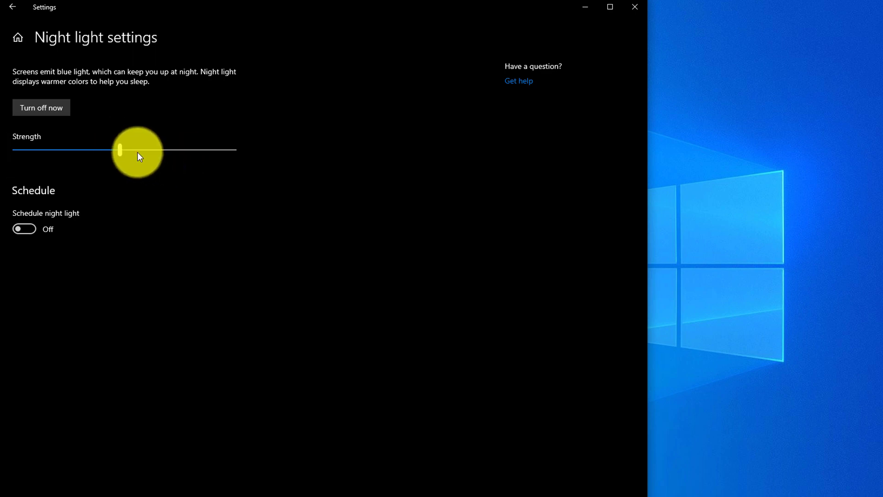
{"action": "mouse_move", "coordinate": [120, 150]}
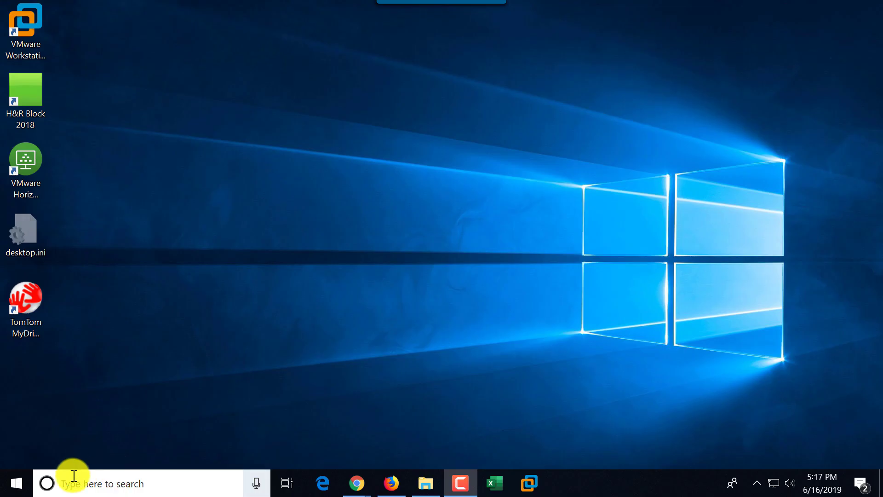
Step: In the Start menu, resize the Calendar tile to Small, then to Wide
{"action": "left_click", "coordinate": [15, 484]}
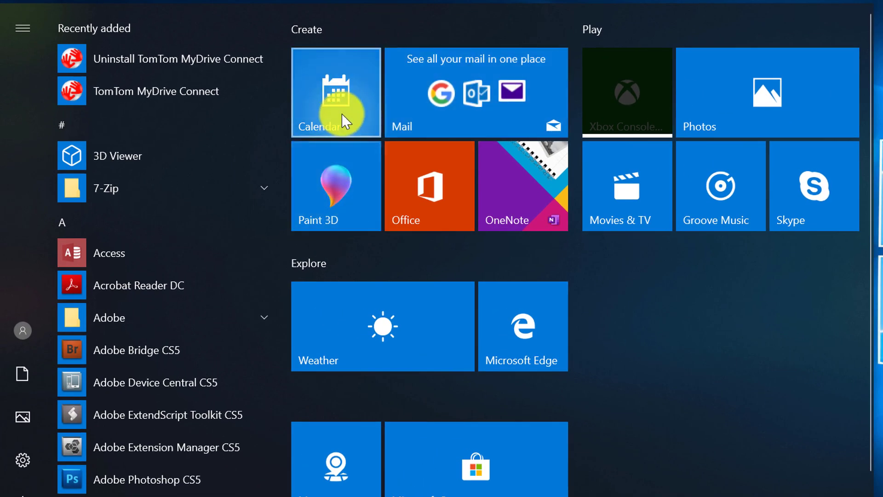
{"action": "right_click", "coordinate": [324, 92]}
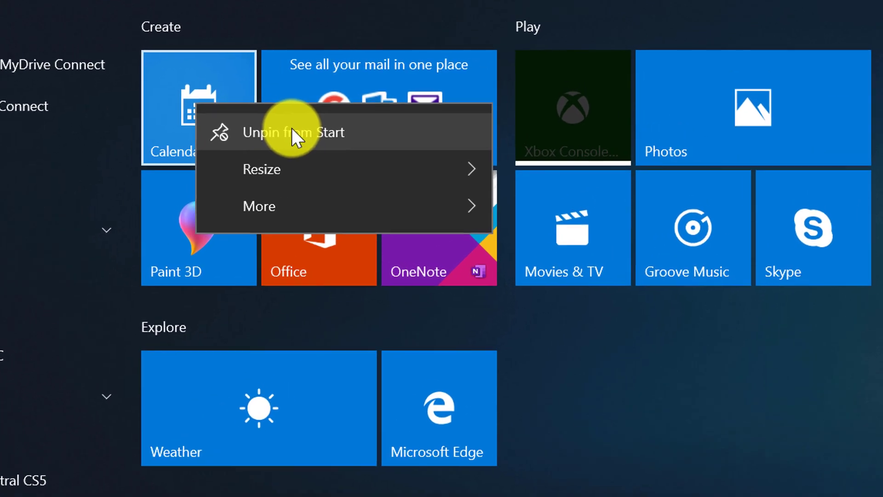
{"action": "mouse_move", "coordinate": [294, 170]}
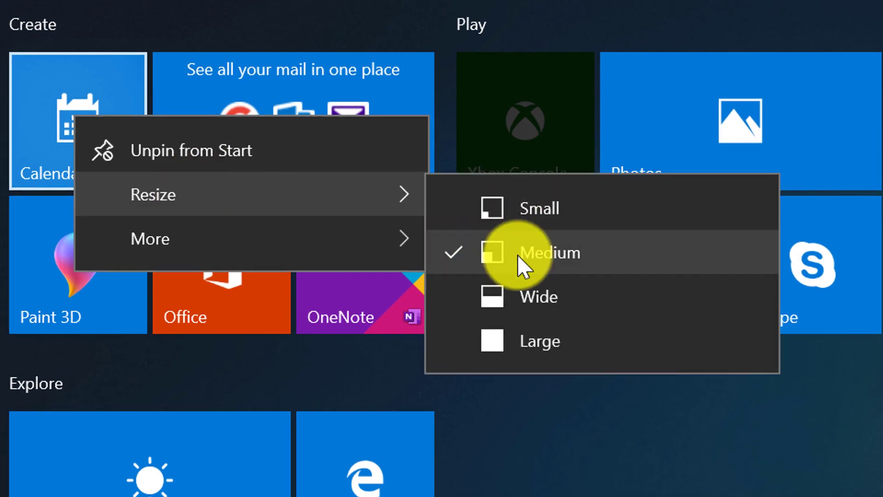
{"action": "left_click", "coordinate": [525, 217]}
{"action": "right_click", "coordinate": [54, 98]}
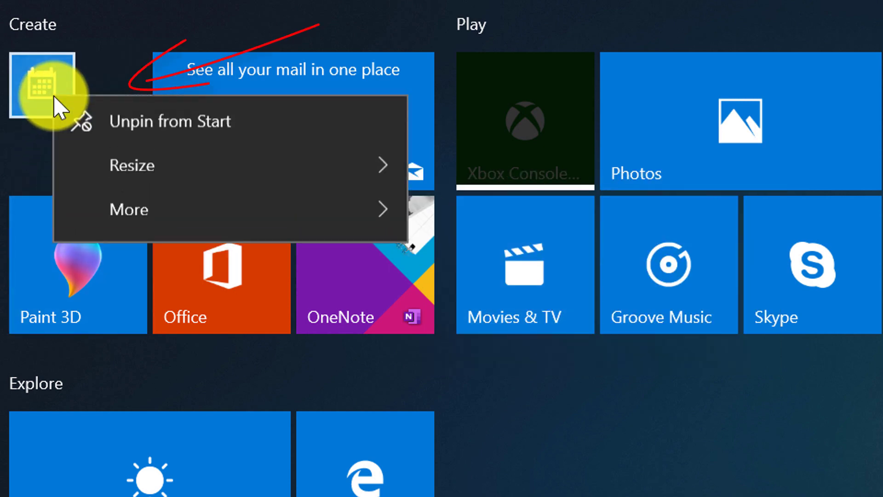
{"action": "mouse_move", "coordinate": [148, 173]}
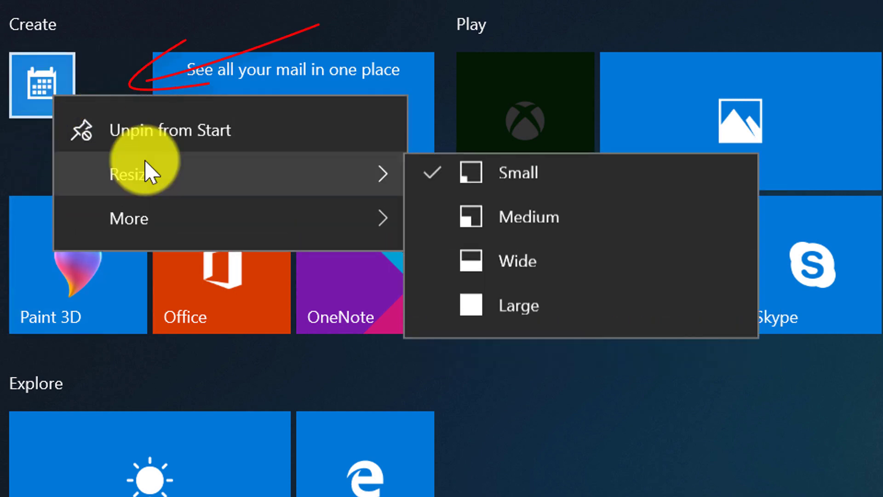
{"action": "left_click", "coordinate": [552, 277]}
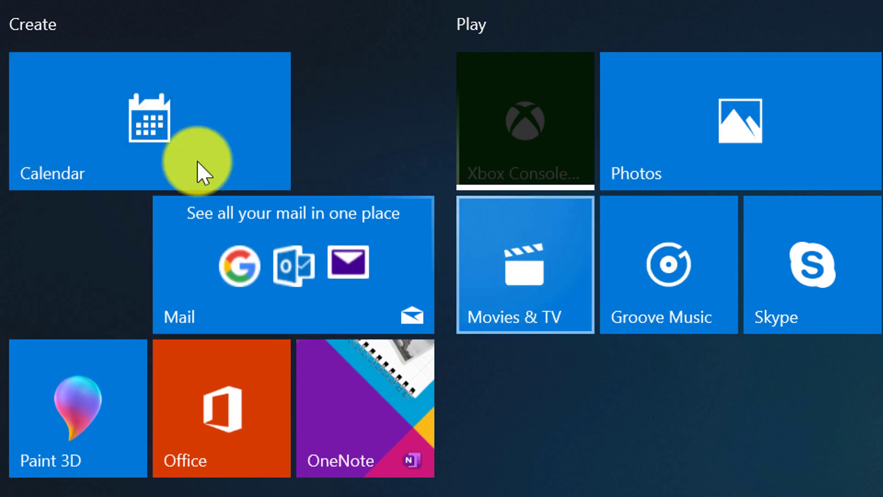
Step: Make Calendar Large, return it to Medium, and move the Mail tile up beside it
{"action": "right_click", "coordinate": [94, 149]}
{"action": "mouse_move", "coordinate": [166, 248]}
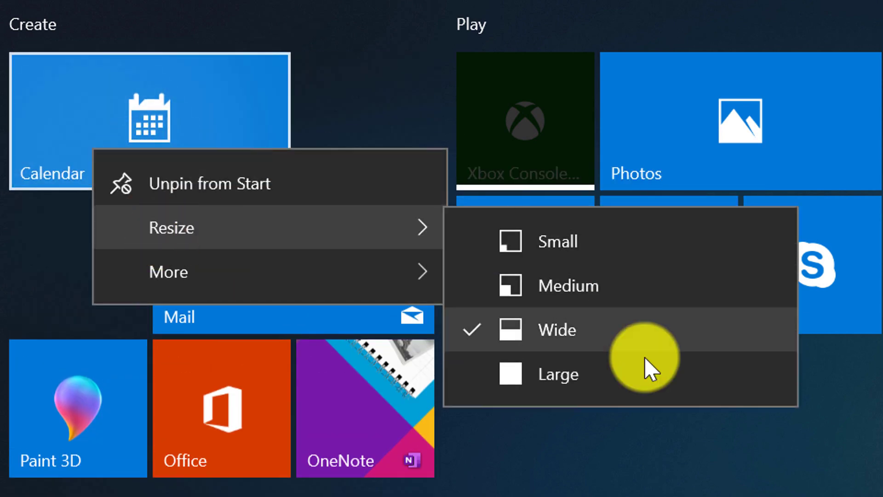
{"action": "left_click", "coordinate": [596, 374]}
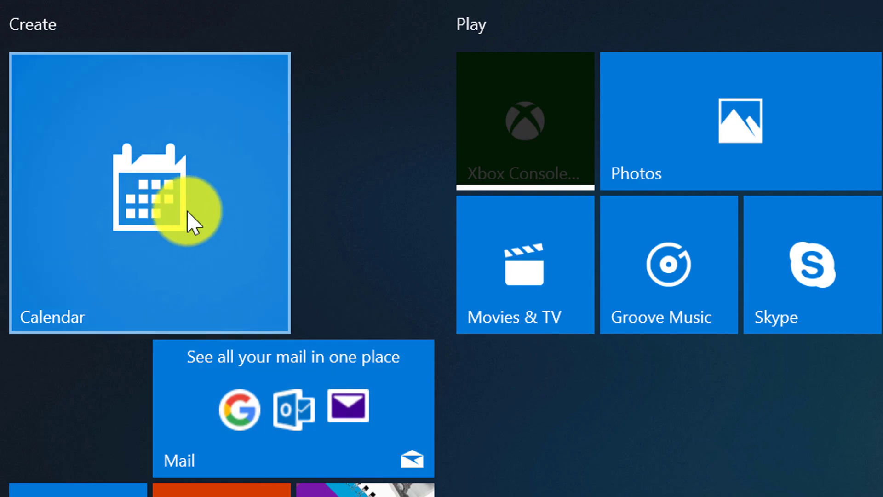
{"action": "right_click", "coordinate": [186, 208]}
{"action": "mouse_move", "coordinate": [305, 276]}
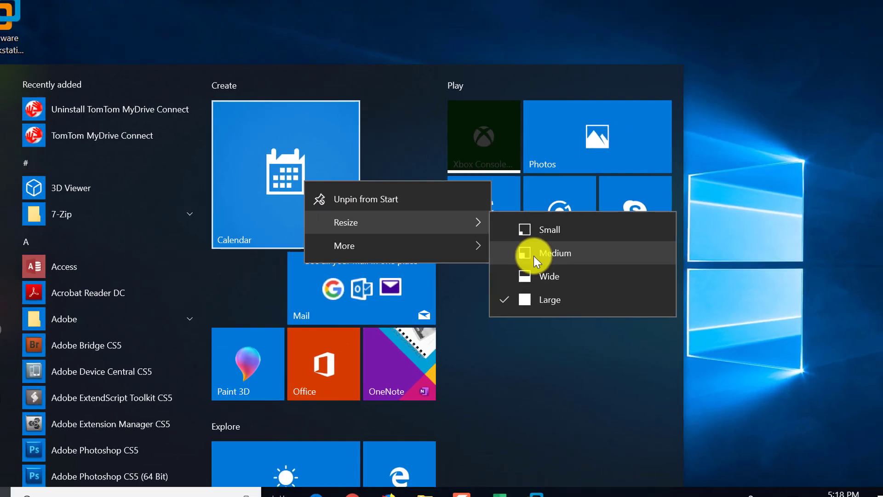
{"action": "left_click", "coordinate": [625, 335]}
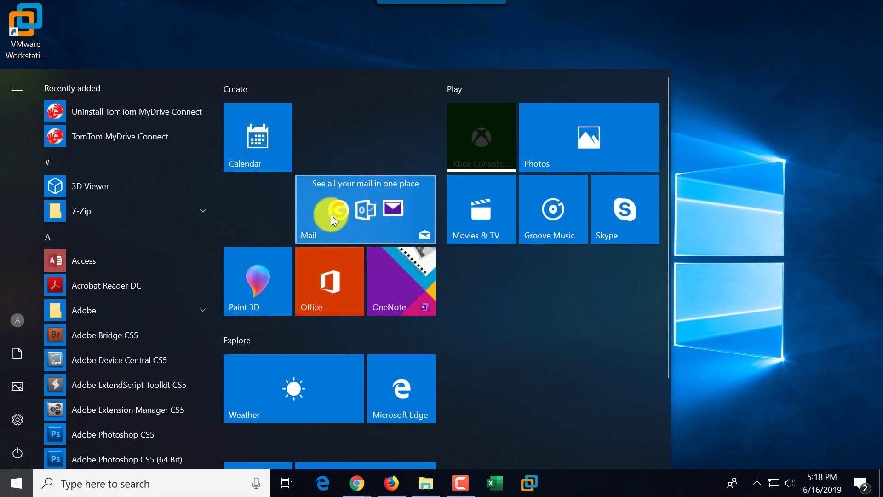
{"action": "left_click_drag", "start_coordinate": [268, 156], "coordinate": [270, 229]}
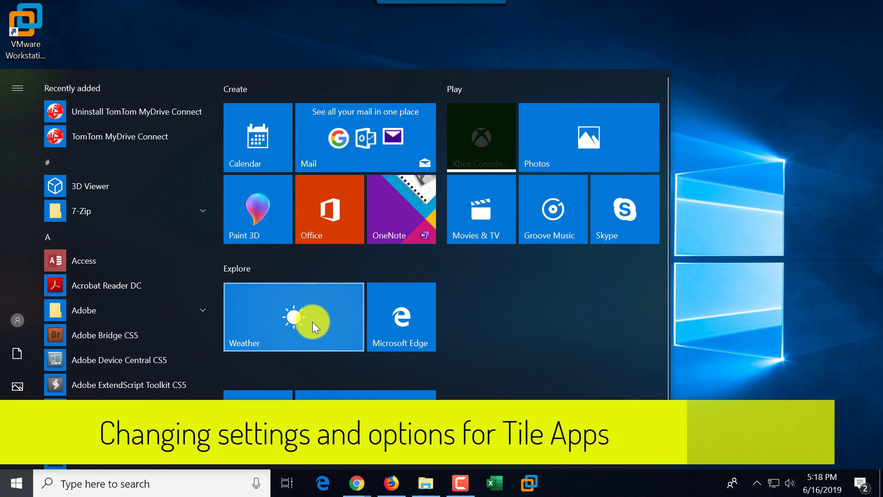
Step: Show the Weather tile's options: Unpin from Start, Resize and More
{"action": "right_click", "coordinate": [311, 319]}
{"action": "mouse_move", "coordinate": [383, 381]}
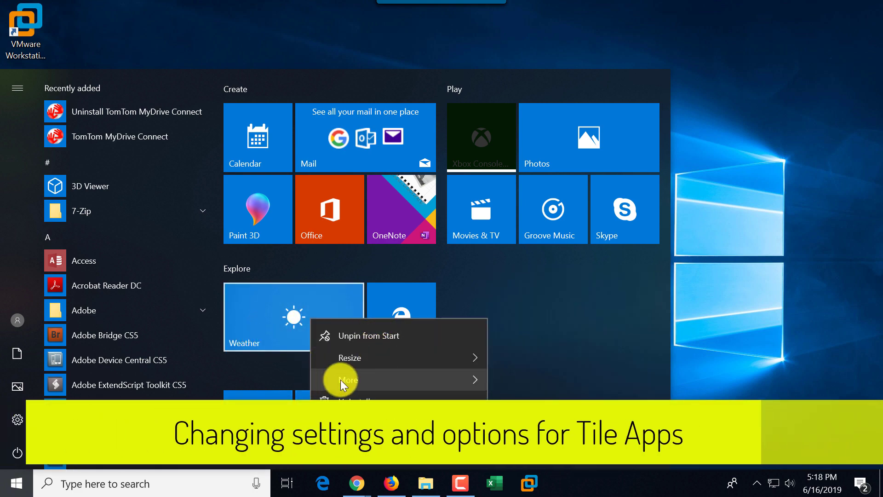
{"action": "mouse_move", "coordinate": [348, 377]}
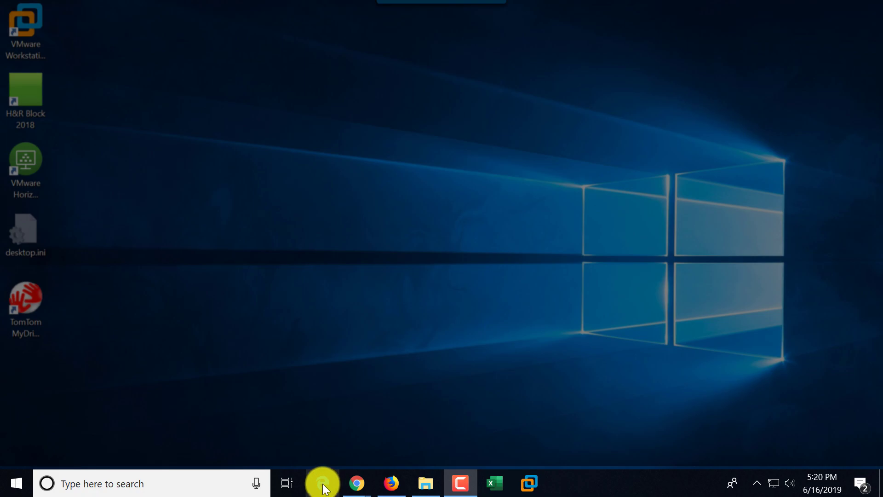
Step: Launch Microsoft Edge from the taskbar to its Start page with Top sites tiles
{"action": "left_click", "coordinate": [324, 484]}
{"action": "mouse_move", "coordinate": [366, 486]}
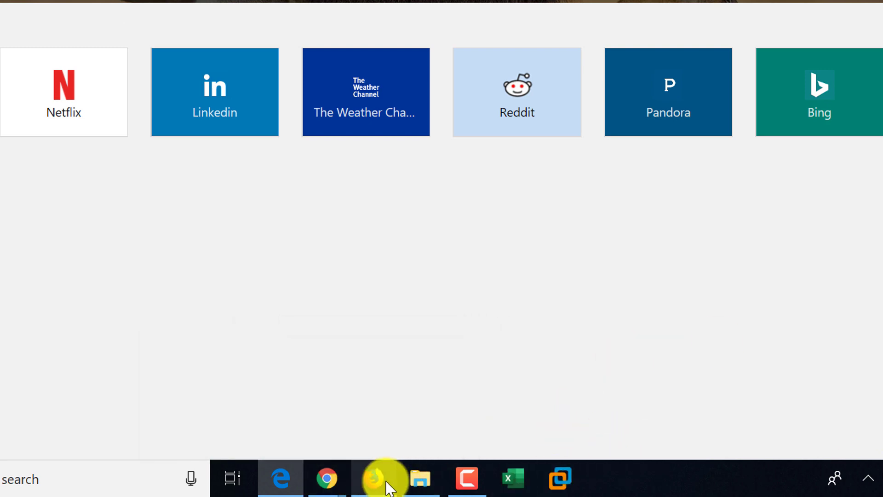
{"action": "mouse_move", "coordinate": [387, 482]}
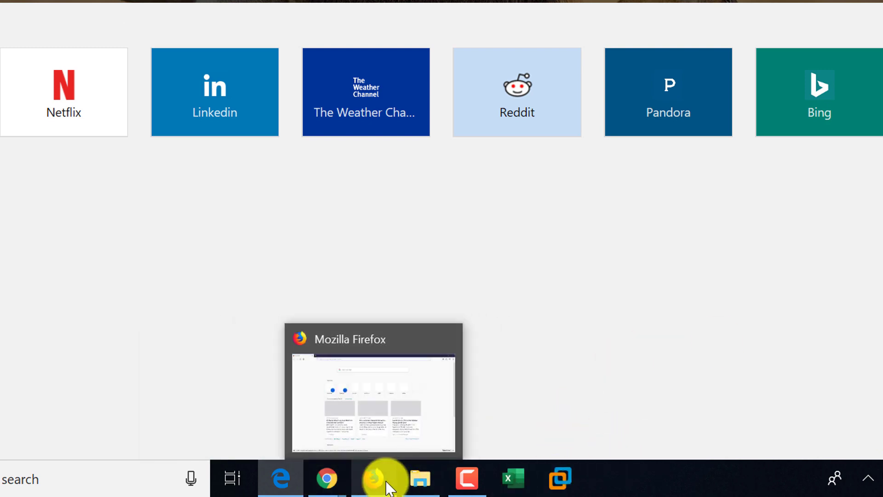
{"action": "mouse_move", "coordinate": [458, 490]}
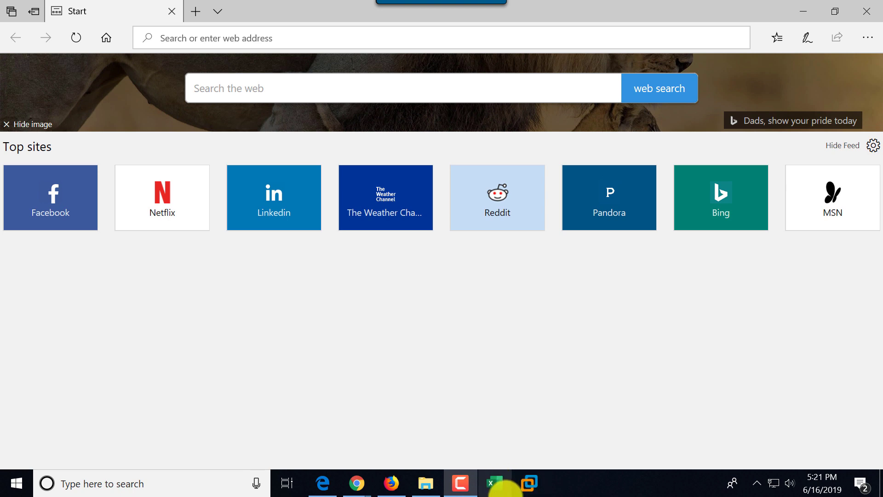
Step: Search 'word' in the taskbar and launch Word from the results
{"action": "left_click", "coordinate": [79, 485]}
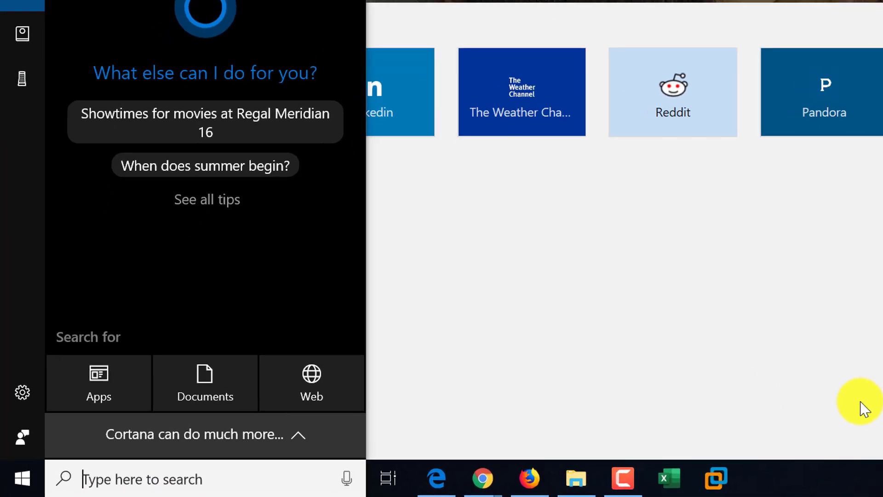
{"action": "type", "text": "word"}
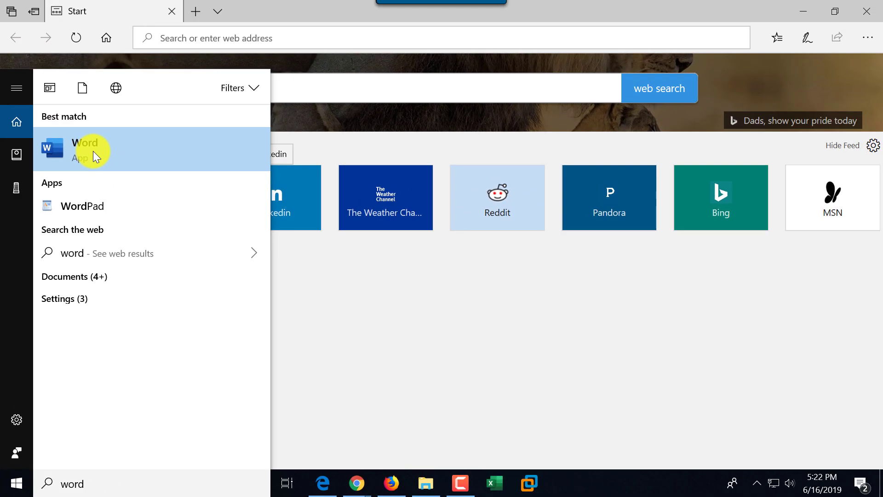
{"action": "left_click", "coordinate": [85, 154]}
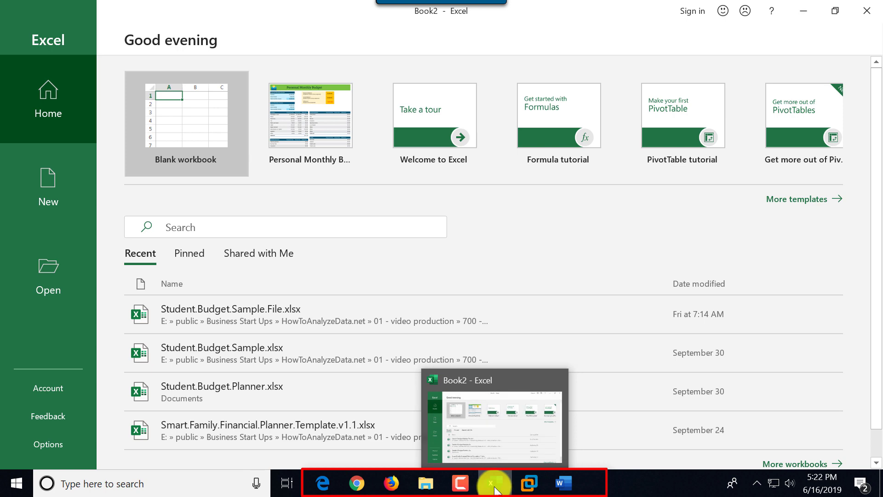
Step: Close the Word start screen and the Book2 Excel window
{"action": "left_click", "coordinate": [565, 488]}
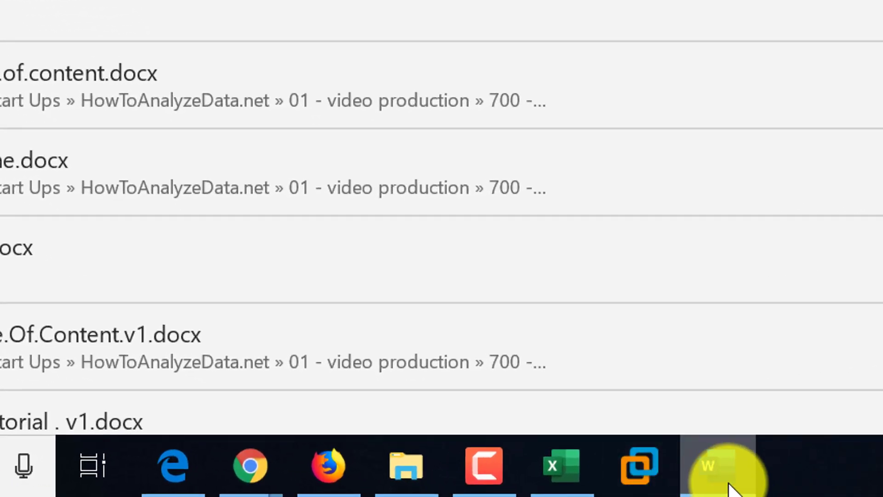
{"action": "mouse_move", "coordinate": [727, 479]}
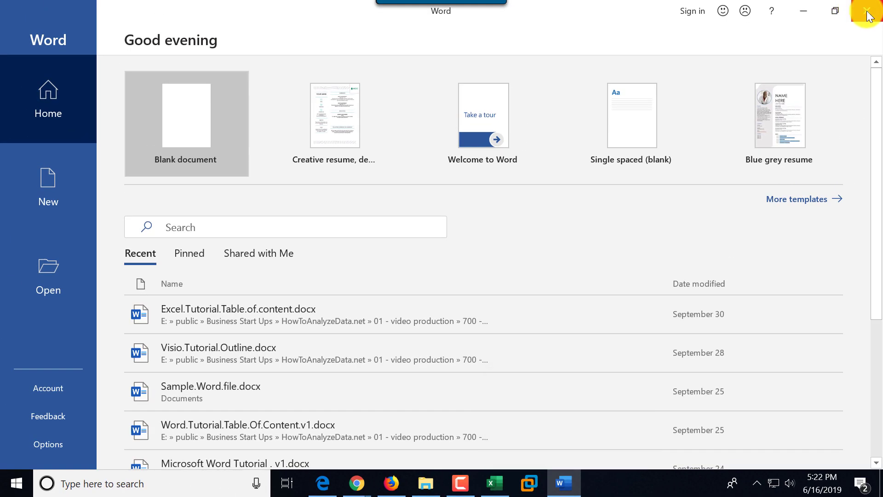
{"action": "left_click", "coordinate": [867, 13]}
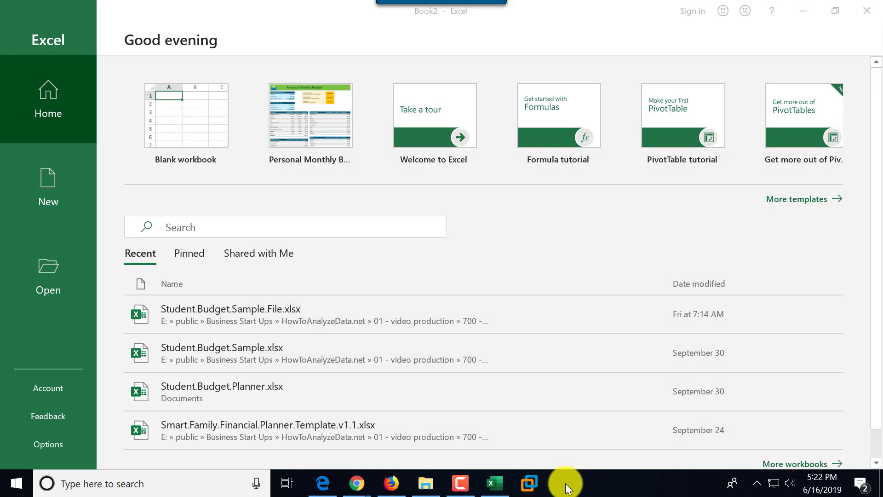
{"action": "mouse_move", "coordinate": [499, 481]}
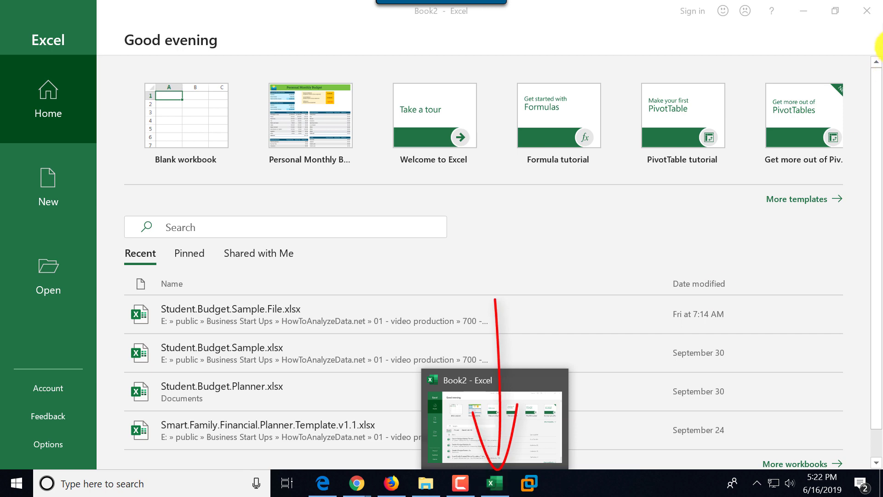
{"action": "left_click", "coordinate": [868, 14]}
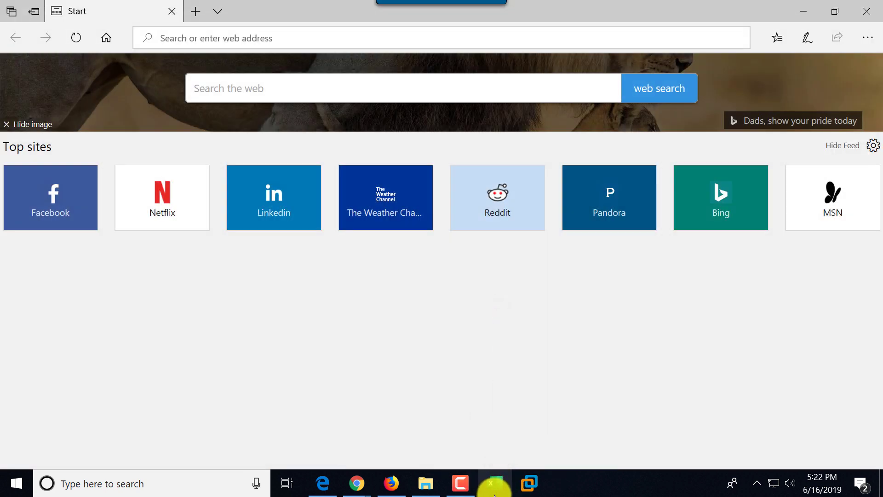
Step: Search 'word' and open Word as the best match
{"action": "left_click", "coordinate": [203, 485]}
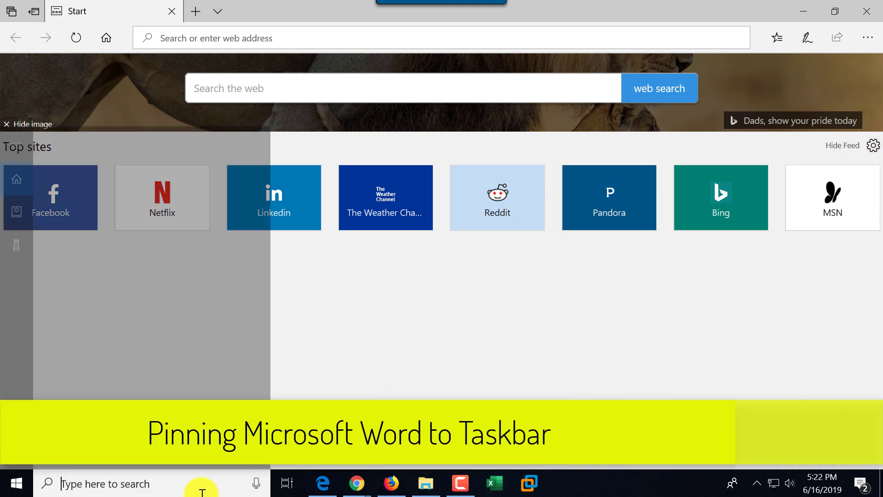
{"action": "type", "text": "word"}
{"action": "key", "text": "Return"}
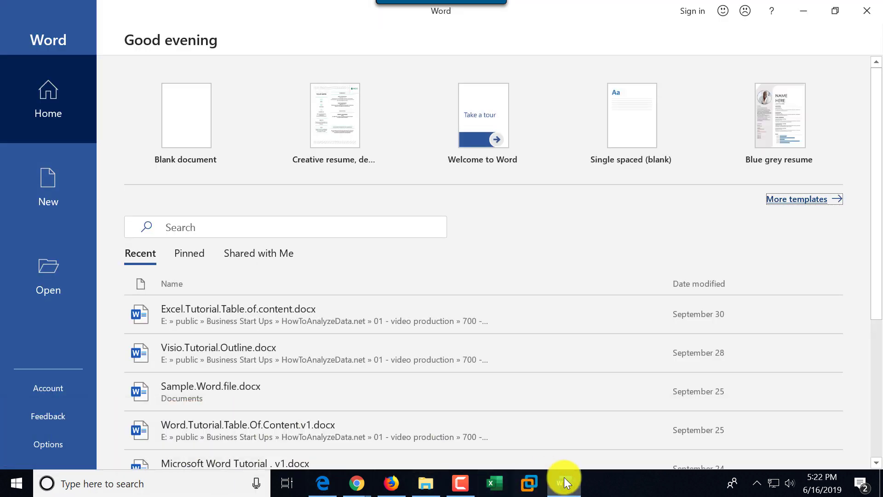
{"action": "mouse_move", "coordinate": [570, 490]}
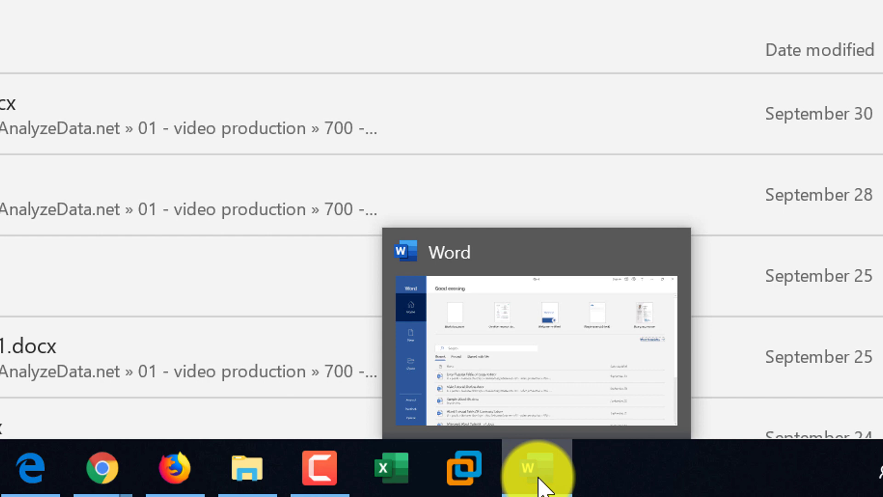
Step: Pin Word to the taskbar and close its start screen
{"action": "right_click", "coordinate": [540, 472]}
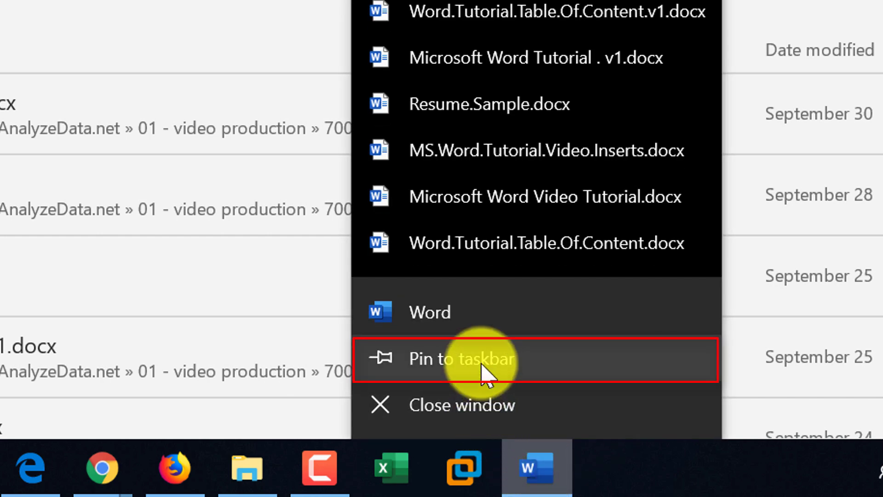
{"action": "left_click", "coordinate": [467, 362]}
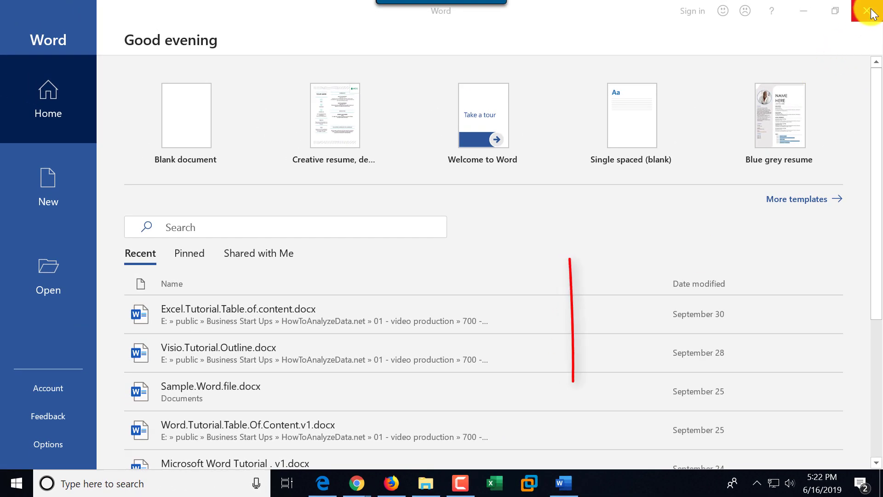
{"action": "left_click", "coordinate": [867, 11]}
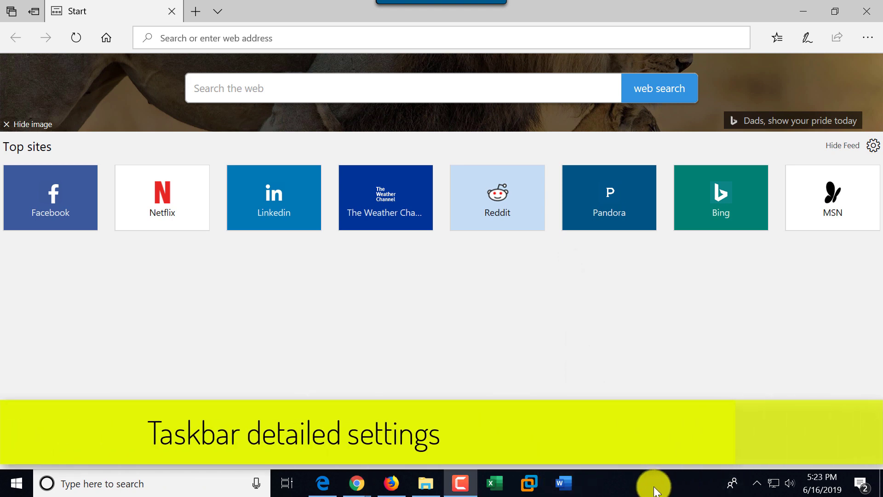
Step: Uncheck Lock all taskbars in the taskbar's context menu
{"action": "right_click", "coordinate": [622, 488]}
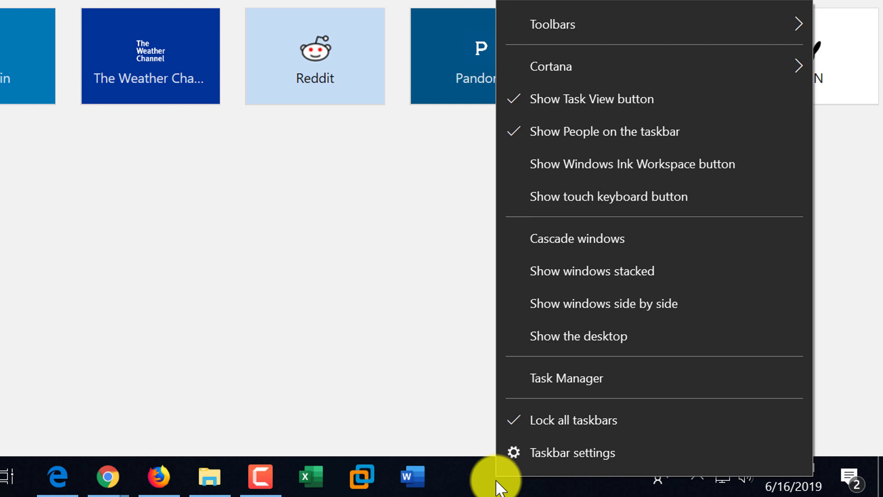
{"action": "left_click", "coordinate": [541, 421]}
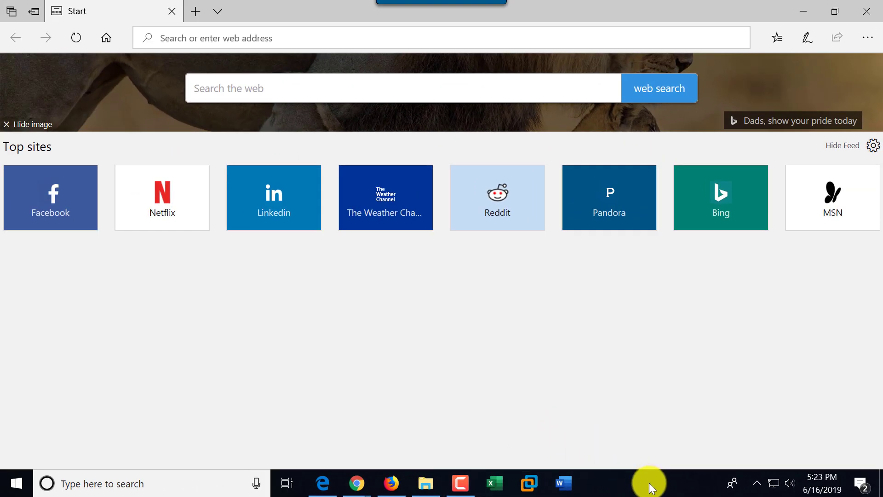
Step: Dock the taskbar at the right, top and left edges, then return it to the bottom
{"action": "left_click_drag", "start_coordinate": [650, 482], "coordinate": [851, 397]}
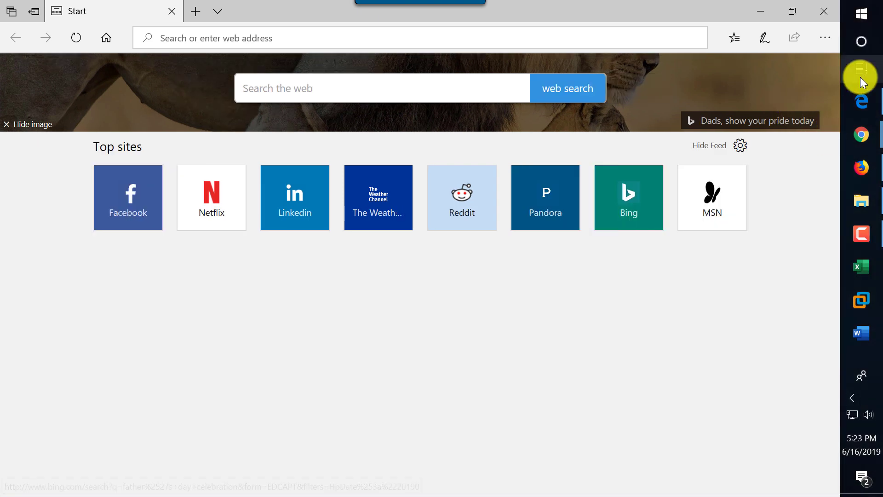
{"action": "right_click", "coordinate": [874, 352]}
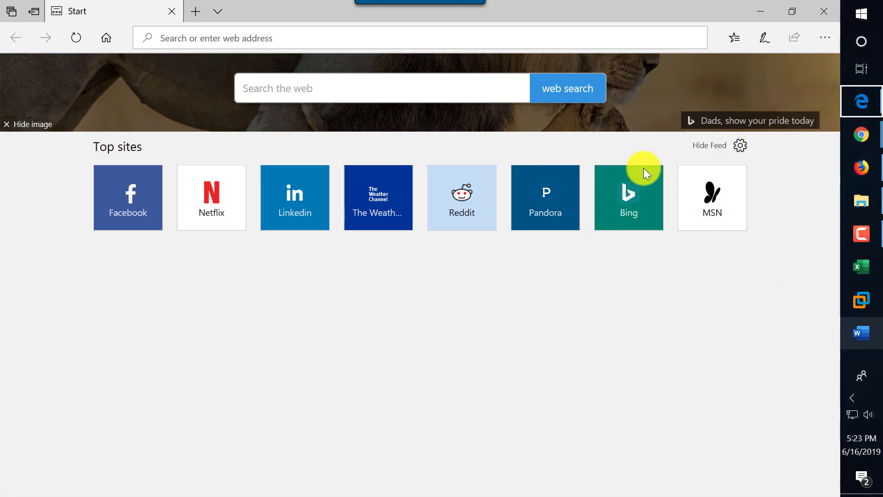
{"action": "left_click", "coordinate": [861, 359]}
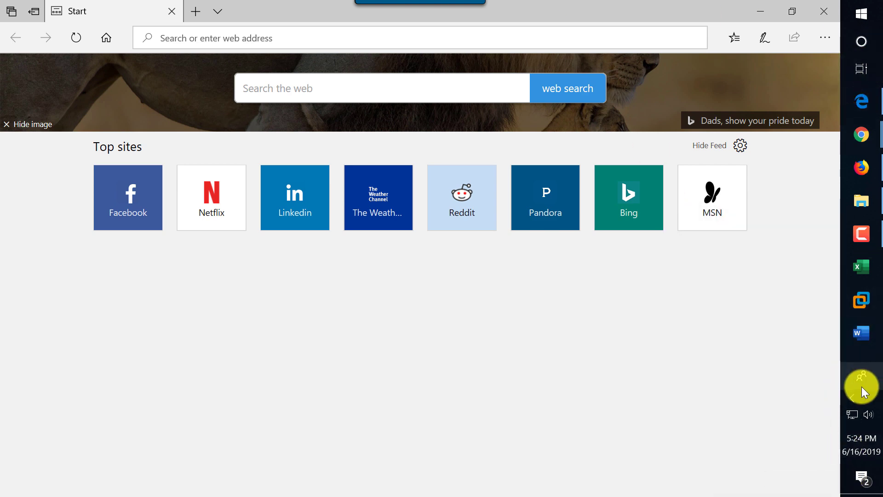
{"action": "left_click_drag", "start_coordinate": [854, 351], "coordinate": [319, 64]}
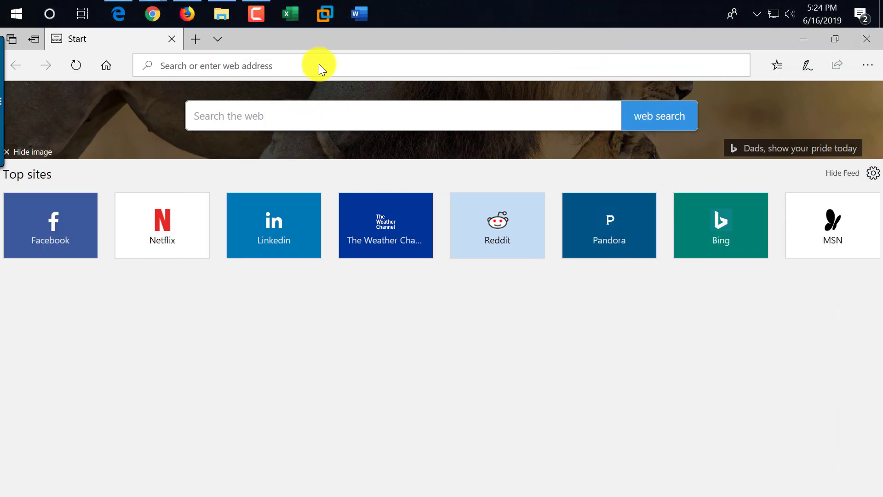
{"action": "left_click_drag", "start_coordinate": [414, 14], "coordinate": [7, 313]}
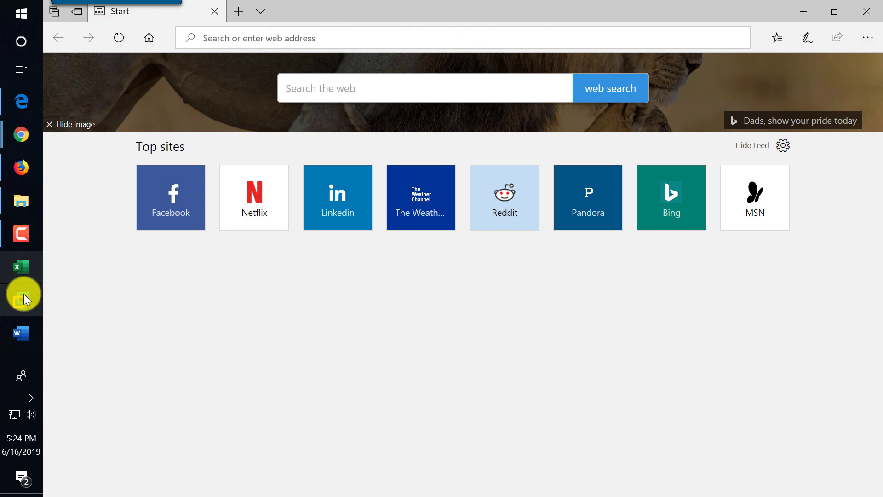
{"action": "left_click_drag", "start_coordinate": [15, 353], "coordinate": [150, 461]}
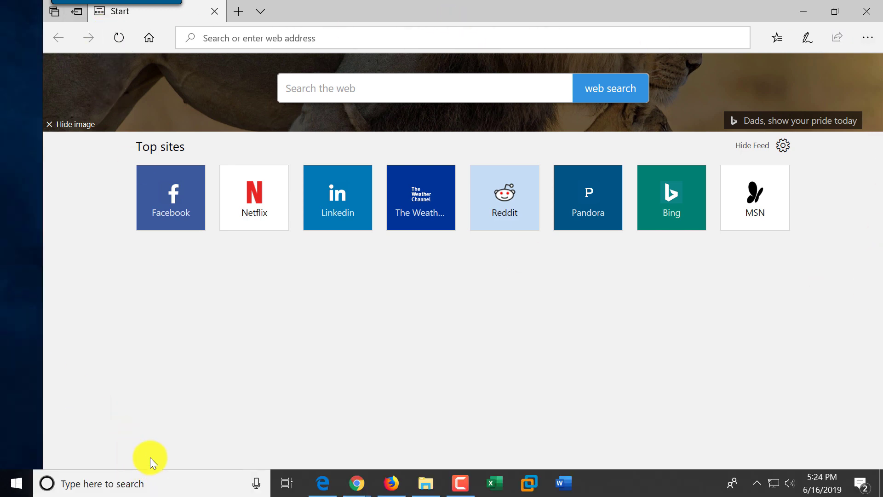
{"action": "right_click", "coordinate": [655, 490]}
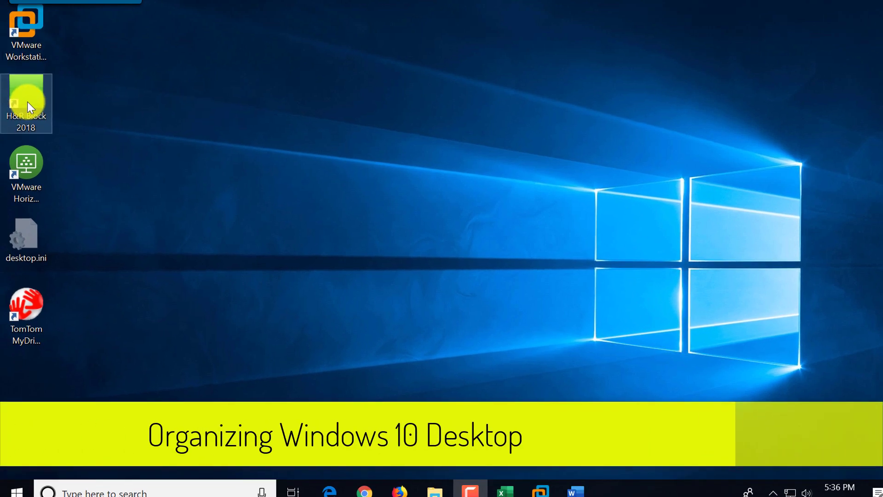
Step: Move H&R Block 2018 and TomTom MyDrive Connect into the top row, VMware Horizon Client below
{"action": "left_click_drag", "start_coordinate": [26, 101], "coordinate": [111, 46]}
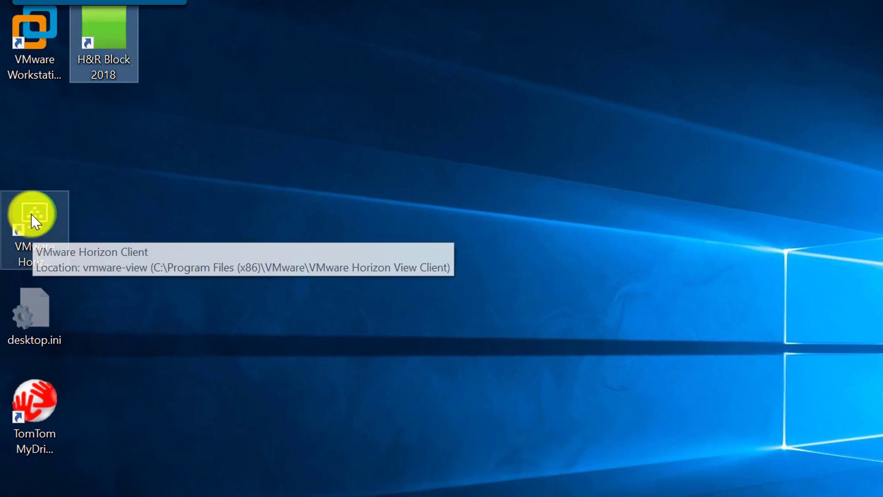
{"action": "left_click_drag", "start_coordinate": [32, 220], "coordinate": [40, 147]}
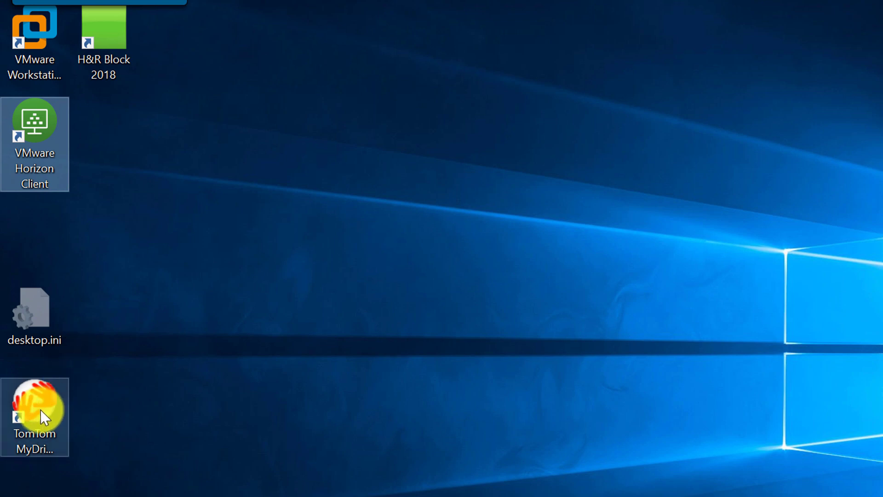
{"action": "left_click_drag", "start_coordinate": [40, 410], "coordinate": [184, 44]}
{"action": "right_click", "coordinate": [183, 47]}
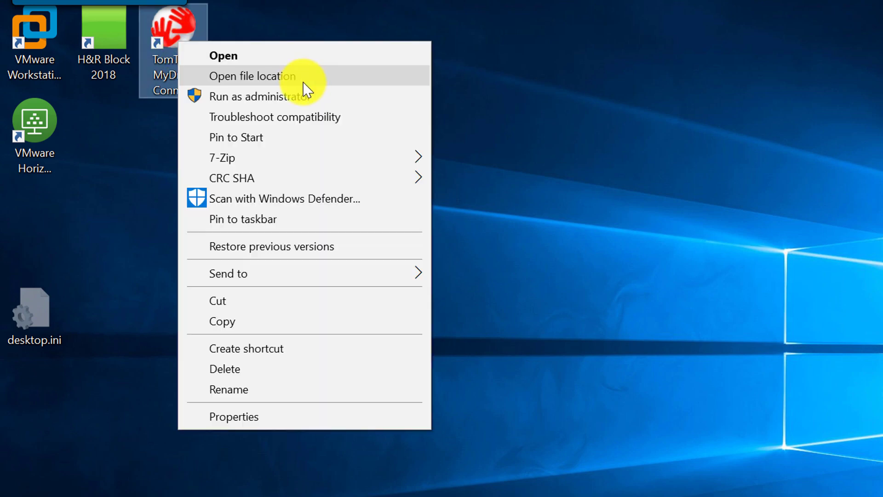
Step: Sort the desktop icons by name
{"action": "left_click", "coordinate": [479, 161]}
{"action": "right_click", "coordinate": [479, 157]}
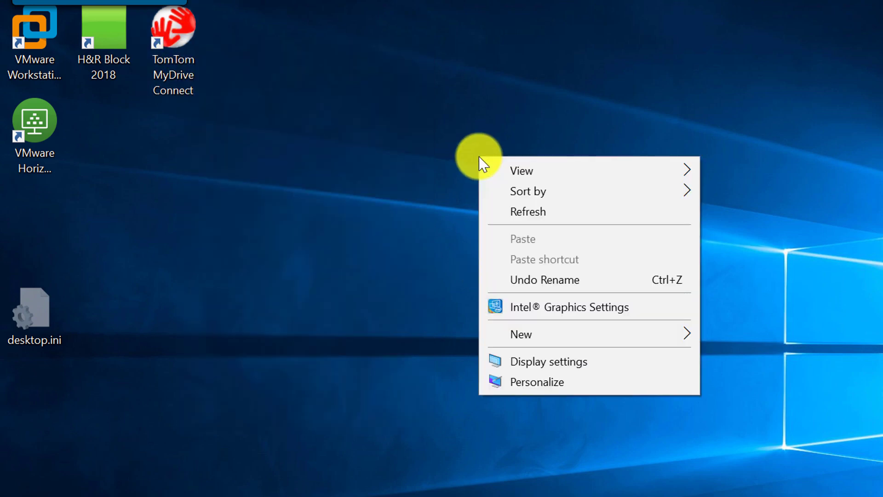
{"action": "mouse_move", "coordinate": [534, 189]}
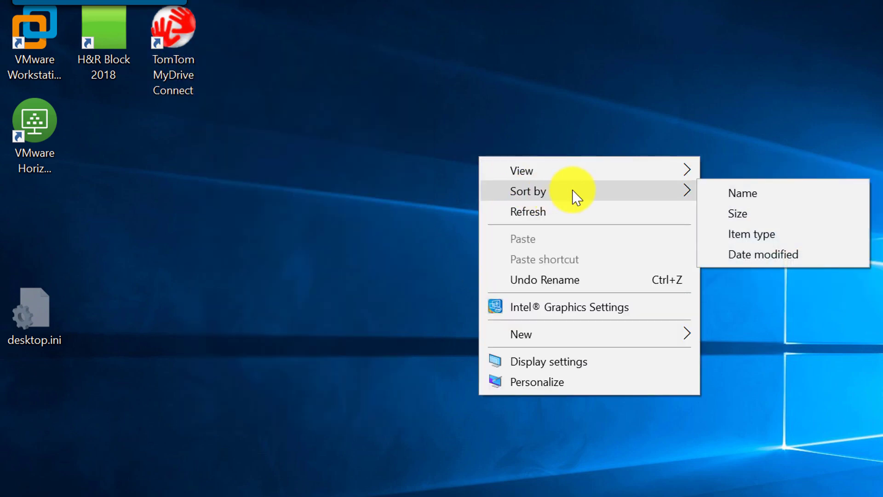
{"action": "left_click", "coordinate": [742, 193]}
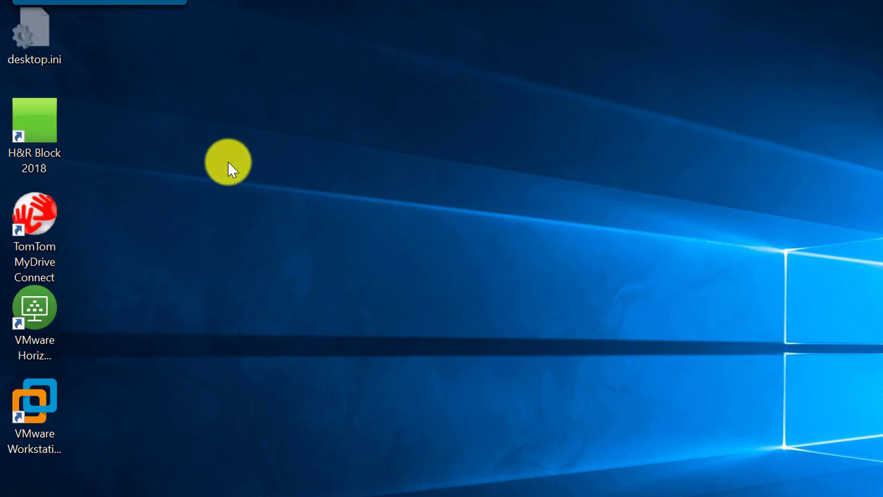
Step: Switch the desktop icons to Large icons, then to Small icons
{"action": "right_click", "coordinate": [228, 162]}
{"action": "mouse_move", "coordinate": [302, 205]}
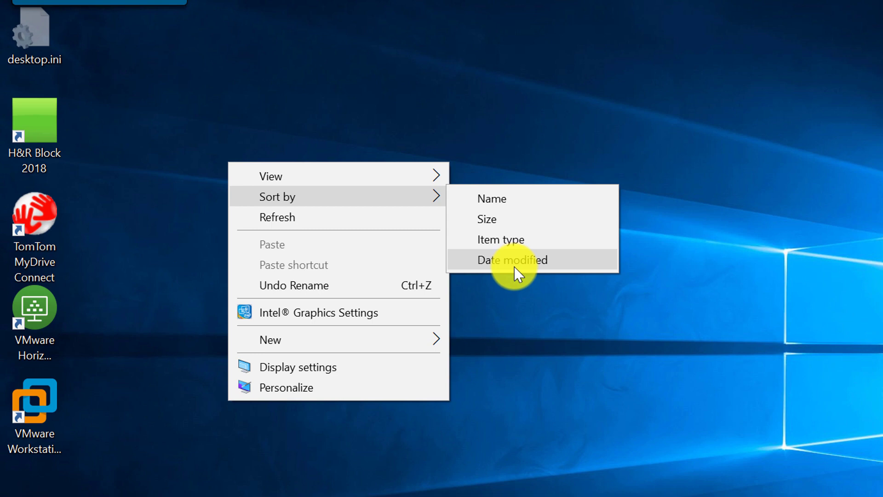
{"action": "mouse_move", "coordinate": [416, 173]}
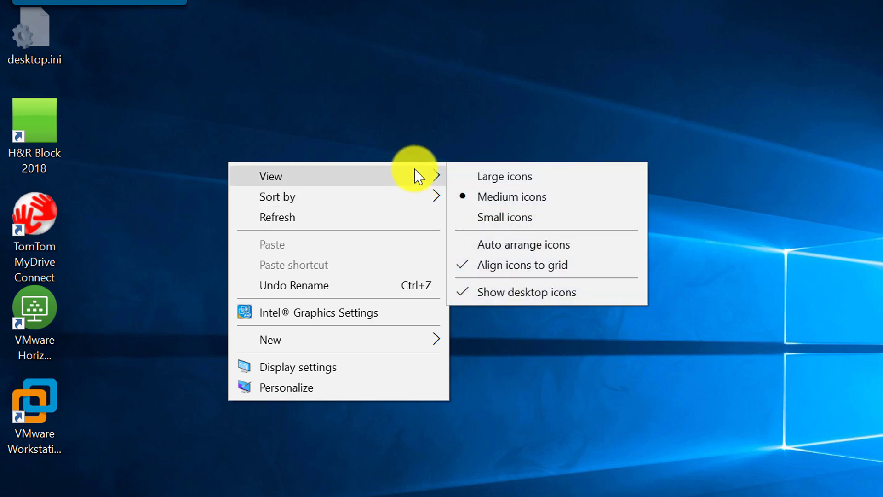
{"action": "left_click", "coordinate": [506, 177]}
{"action": "right_click", "coordinate": [381, 222]}
{"action": "mouse_move", "coordinate": [437, 233]}
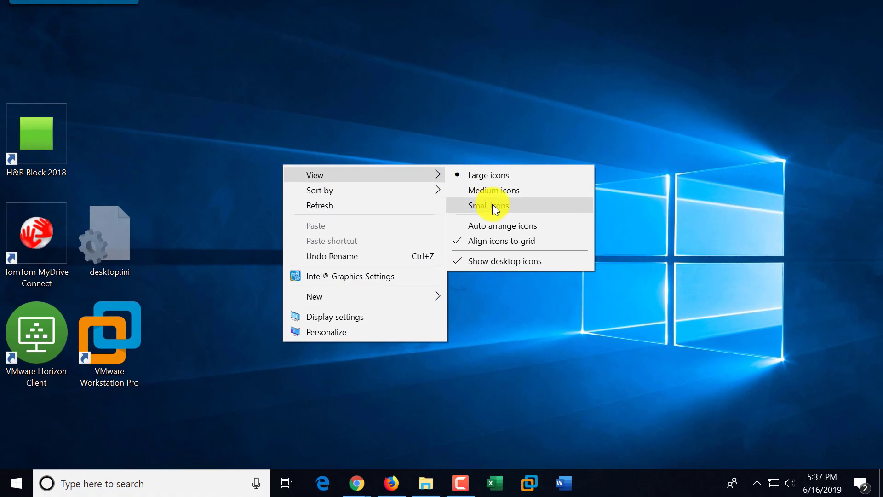
{"action": "left_click", "coordinate": [493, 205]}
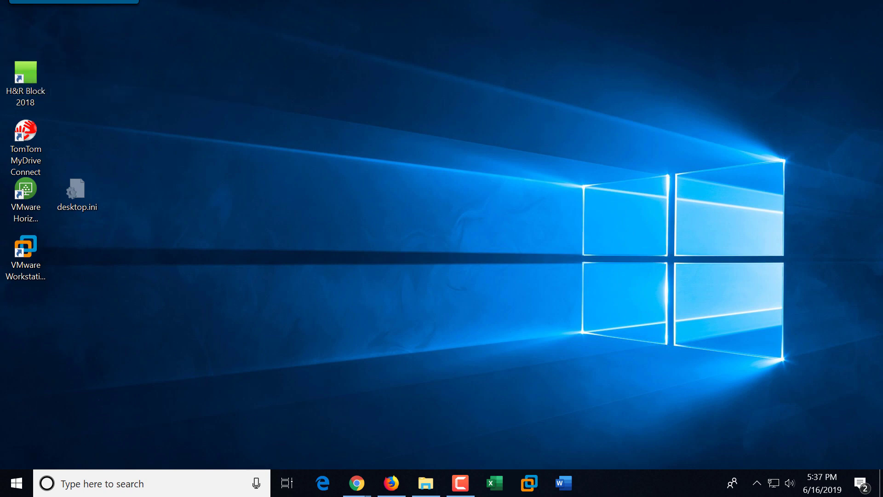
{"action": "right_click", "coordinate": [23, 80]}
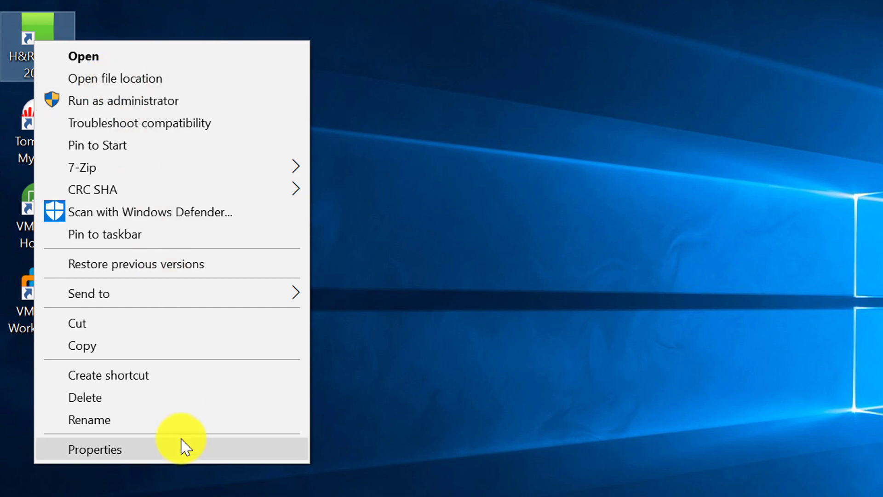
{"action": "left_click", "coordinate": [113, 456]}
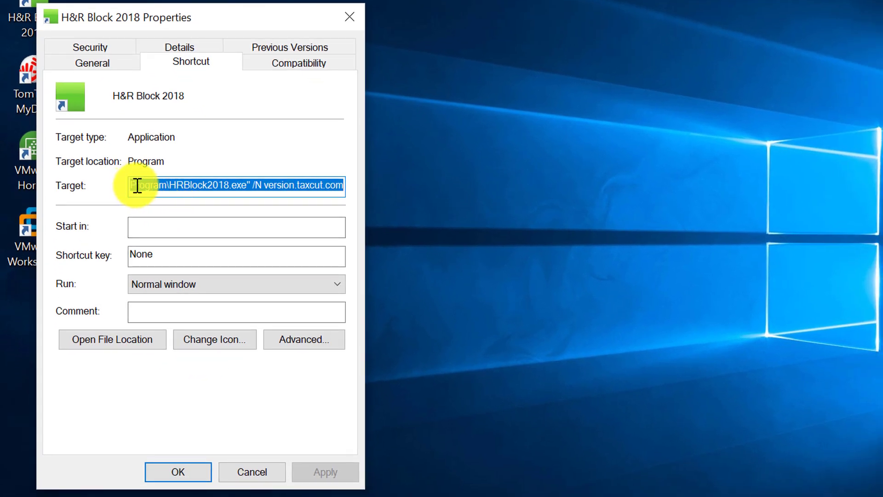
{"action": "left_click_drag", "start_coordinate": [137, 186], "coordinate": [357, 183]}
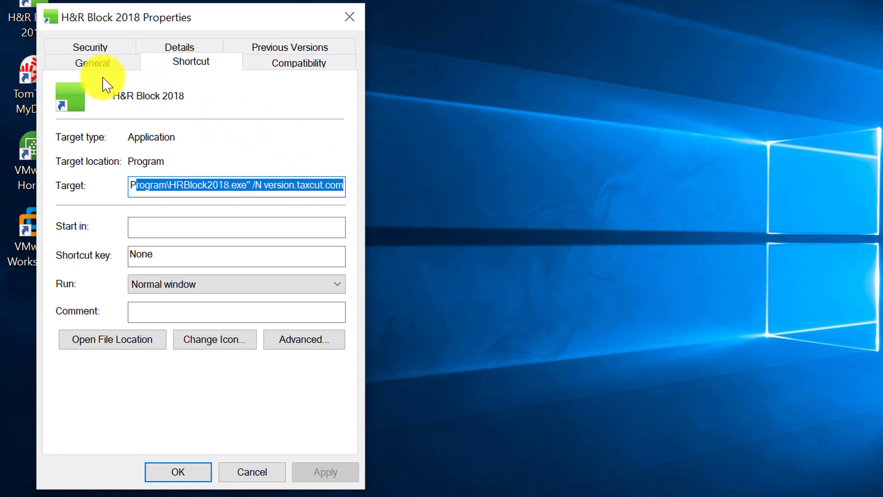
{"action": "left_click", "coordinate": [104, 64]}
{"action": "left_click", "coordinate": [296, 67]}
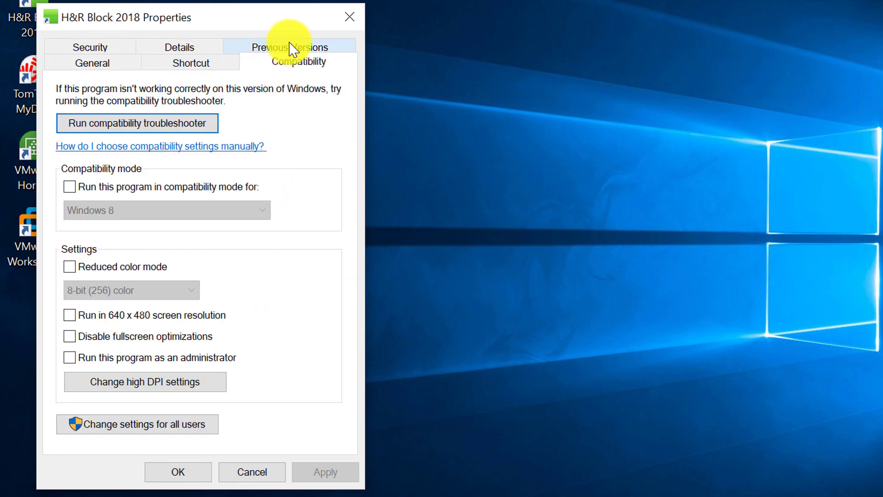
{"action": "left_click", "coordinate": [290, 49]}
{"action": "left_click", "coordinate": [175, 64]}
{"action": "left_click", "coordinate": [90, 58]}
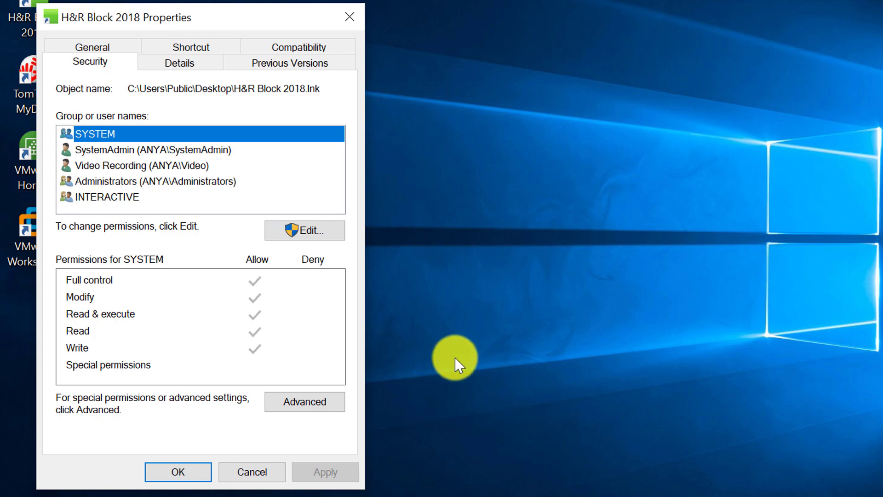
{"action": "left_click", "coordinate": [241, 474]}
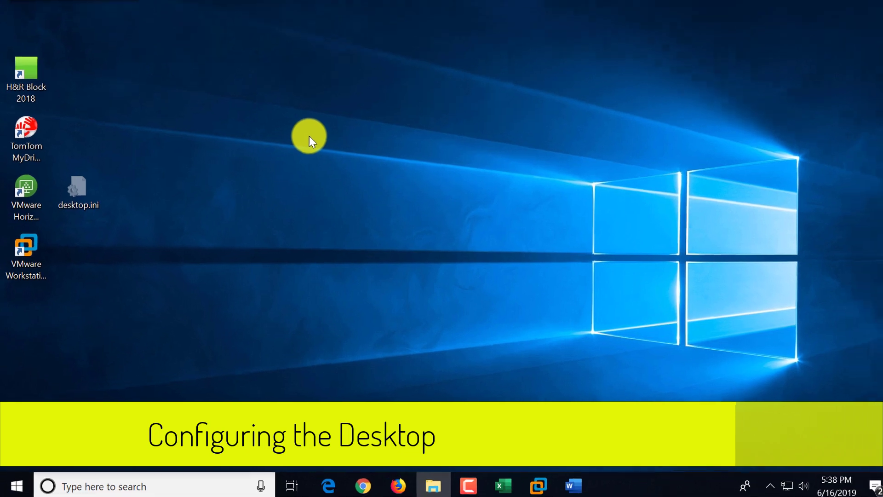
Step: Open Display settings from the desktop's right-click menu to view displays 2, 1 and 3
{"action": "right_click", "coordinate": [400, 81]}
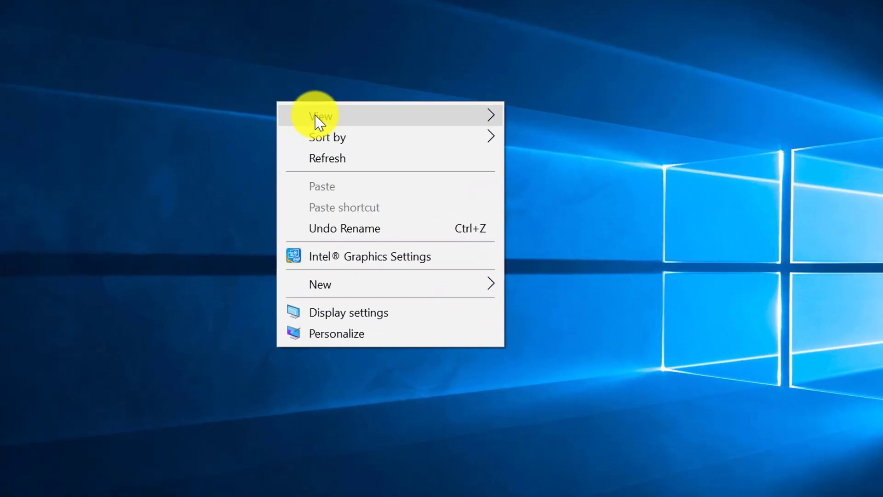
{"action": "mouse_move", "coordinate": [329, 145]}
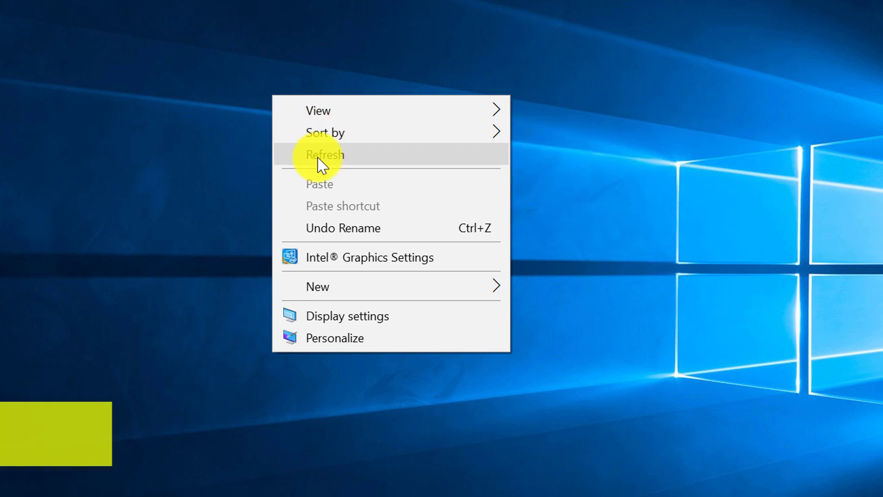
{"action": "left_click", "coordinate": [376, 317]}
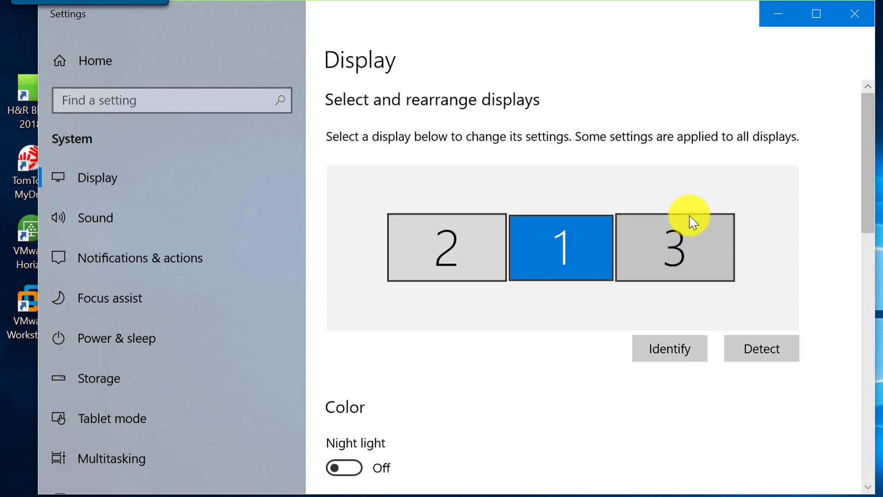
{"action": "left_click", "coordinate": [679, 355]}
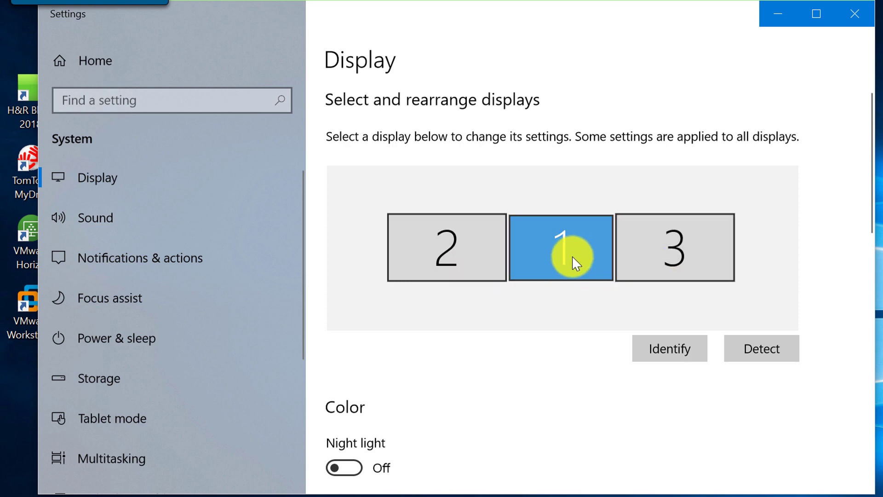
{"action": "left_click_drag", "start_coordinate": [576, 263], "coordinate": [470, 192]}
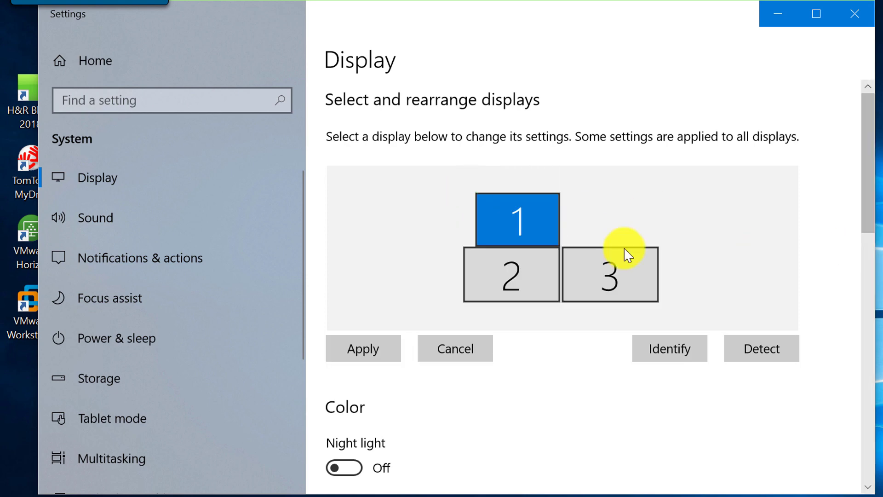
{"action": "left_click_drag", "start_coordinate": [528, 221], "coordinate": [588, 281]}
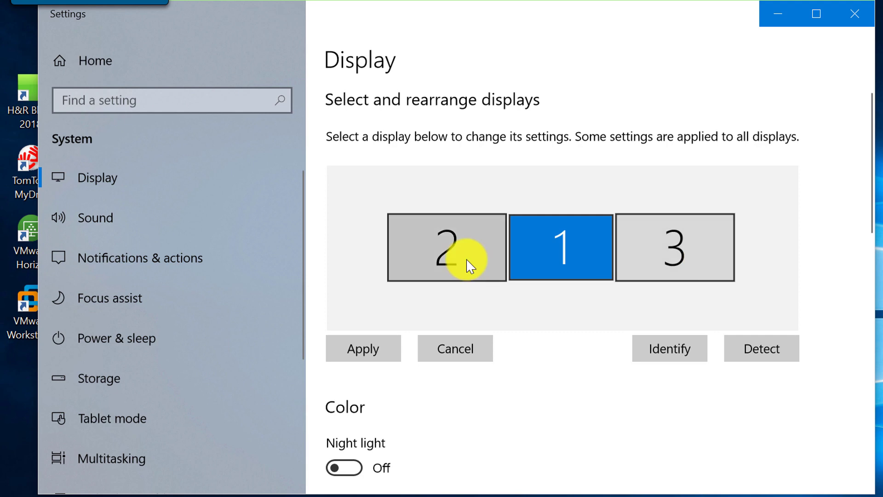
{"action": "left_click_drag", "start_coordinate": [870, 216], "coordinate": [879, 328]}
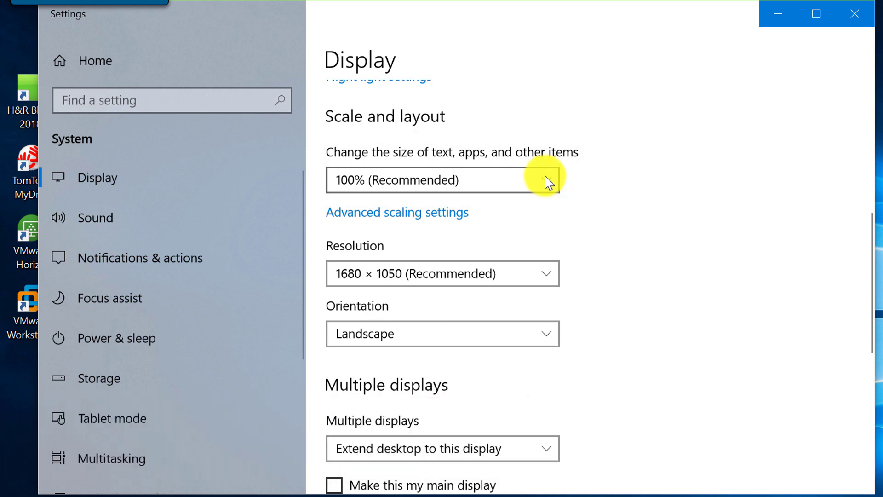
Step: Keep the screen resolution at 1680 × 1050
{"action": "left_click", "coordinate": [546, 278]}
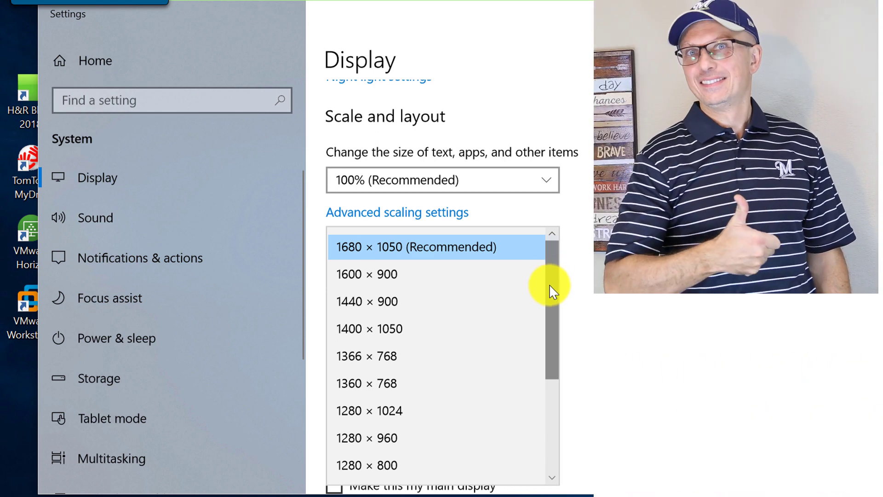
{"action": "left_click_drag", "start_coordinate": [550, 286], "coordinate": [562, 262]}
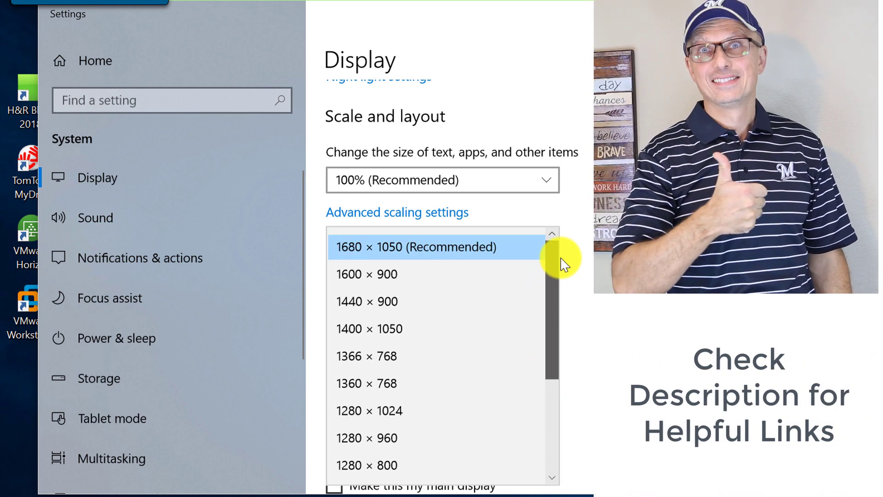
{"action": "left_click", "coordinate": [611, 261]}
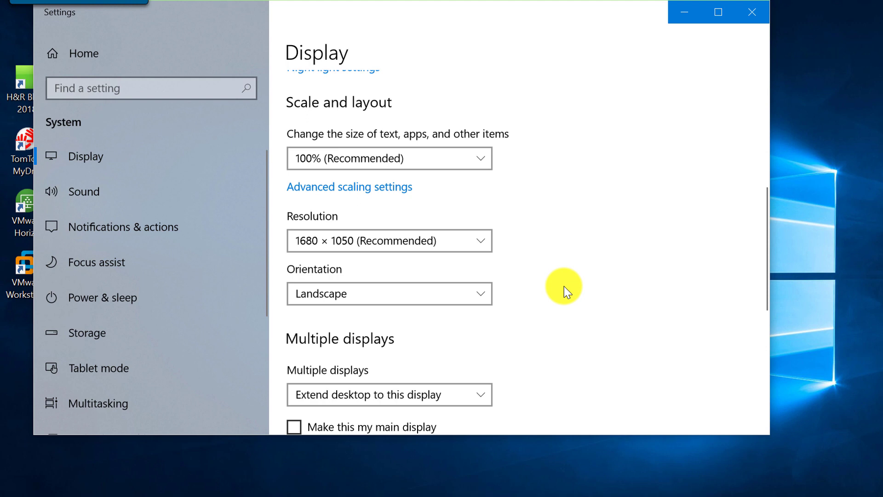
Step: Leave Multiple displays on Extend desktop to this display and close Settings
{"action": "scroll", "coordinate": [559, 313], "scroll_direction": "down", "scroll_amount": 3}
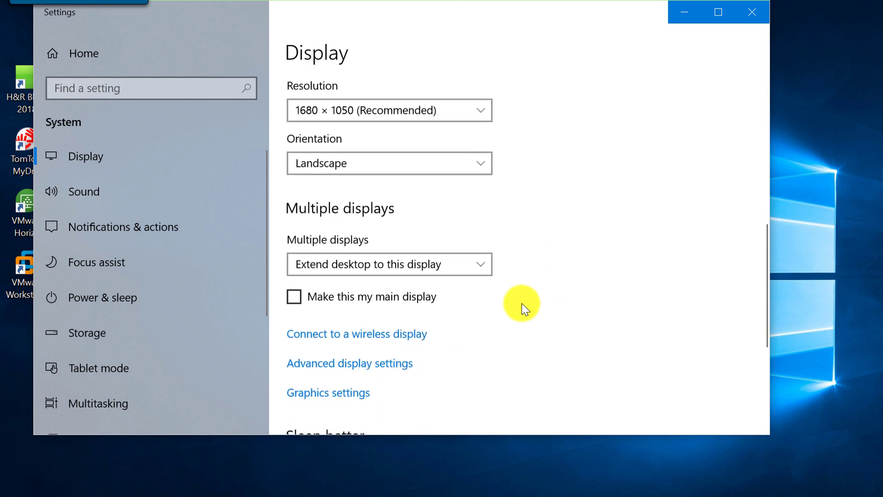
{"action": "left_click", "coordinate": [484, 267]}
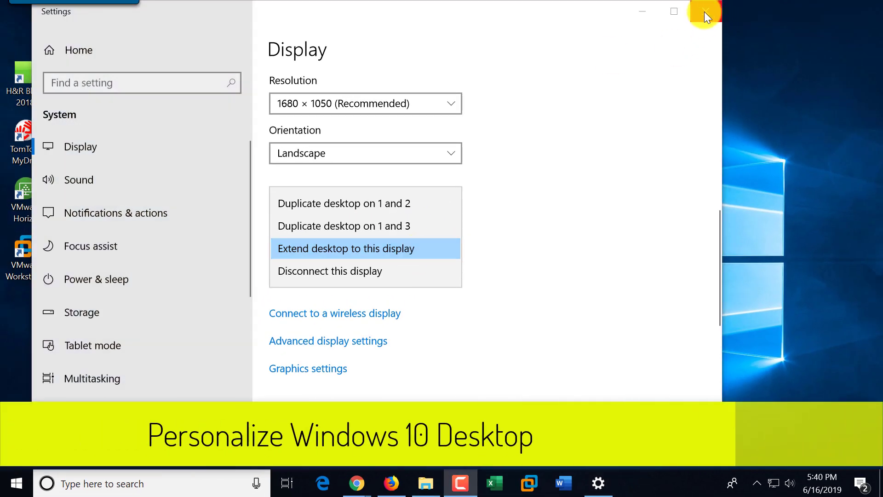
{"action": "left_click", "coordinate": [704, 12]}
Step: Via Personalize, keep Background as Picture, choose the night-sky green tent photo, and close Settings
{"action": "right_click", "coordinate": [314, 137]}
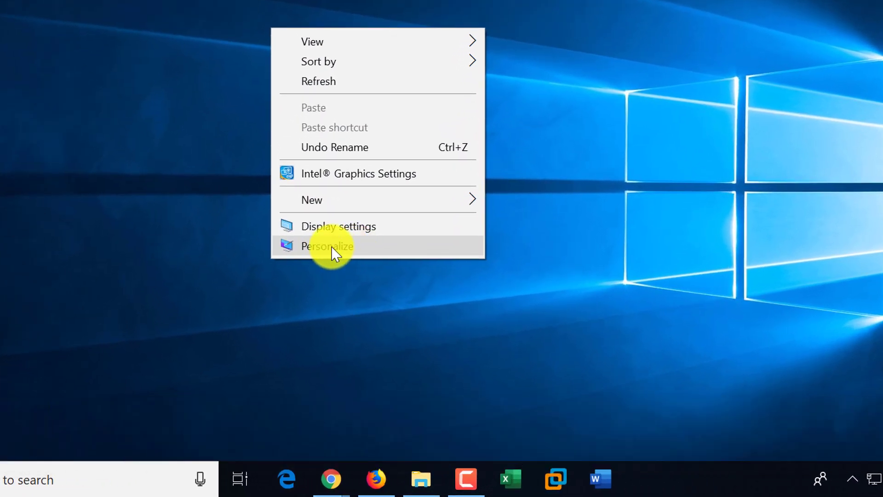
{"action": "left_click", "coordinate": [331, 247]}
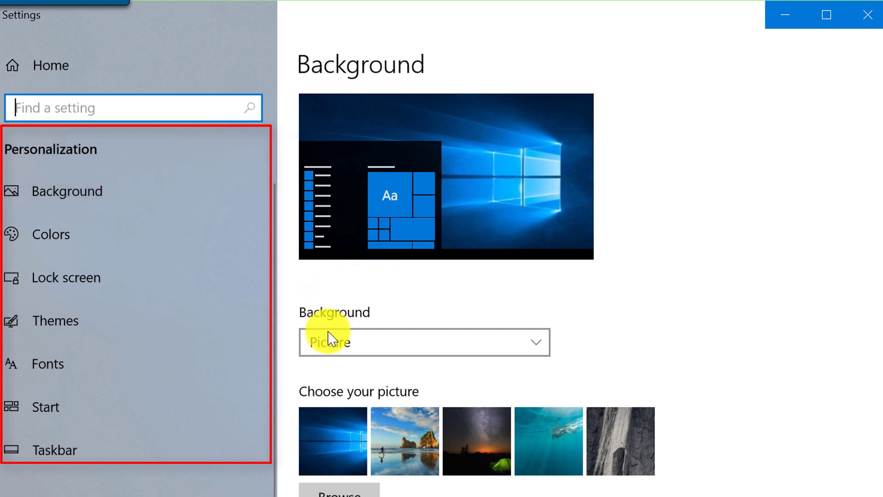
{"action": "left_click", "coordinate": [536, 348]}
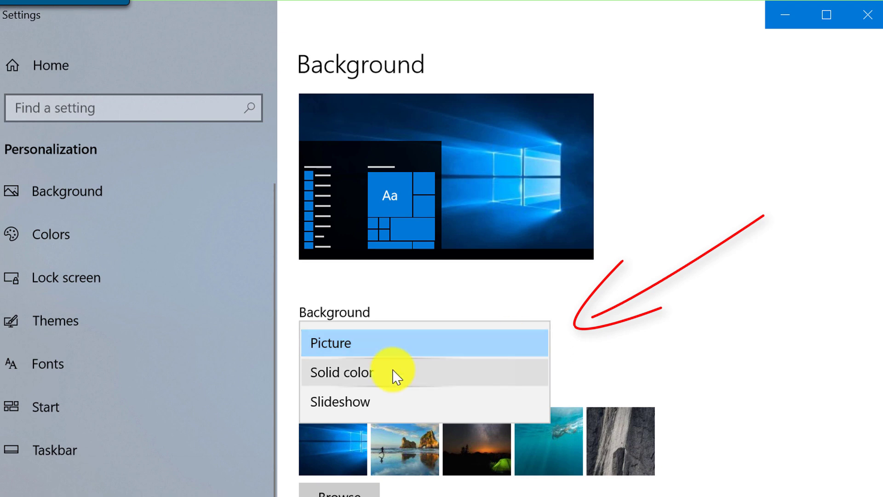
{"action": "left_click", "coordinate": [613, 357]}
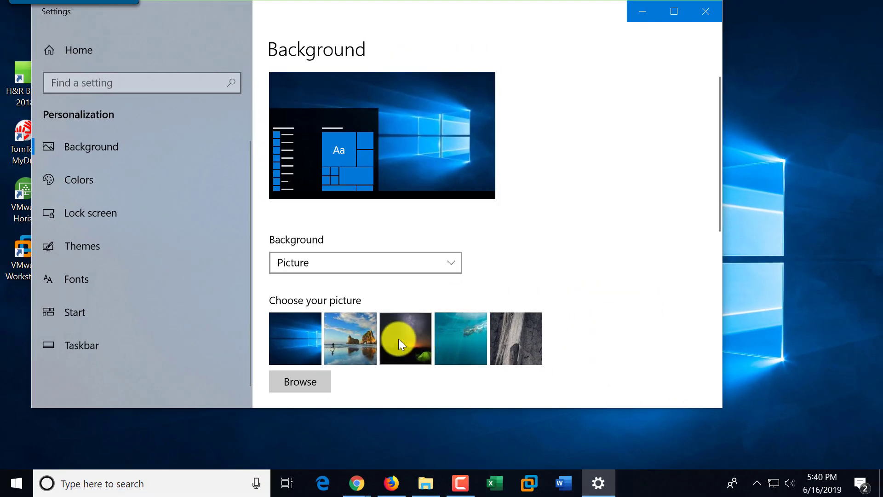
{"action": "left_click", "coordinate": [400, 338]}
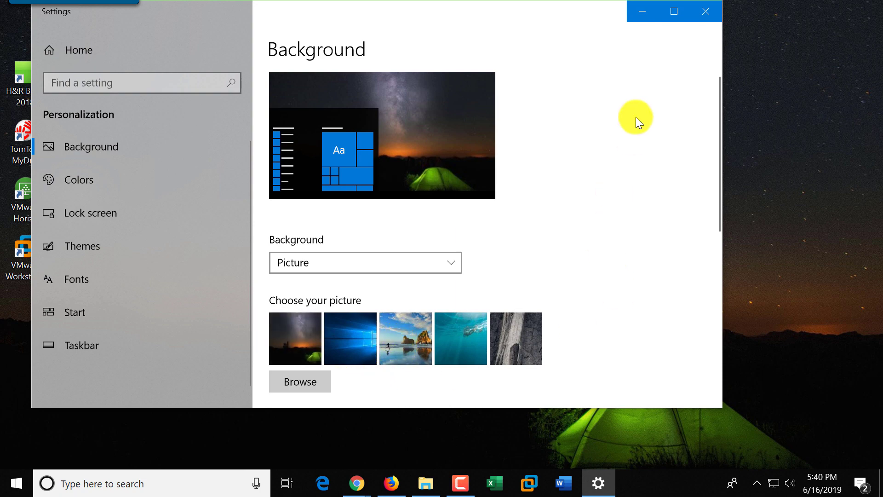
{"action": "left_click", "coordinate": [706, 12]}
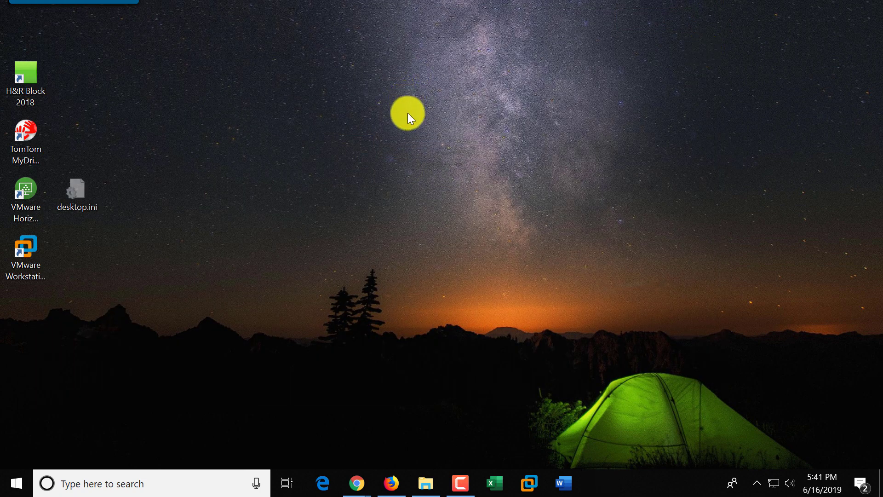
{"action": "right_click", "coordinate": [418, 189]}
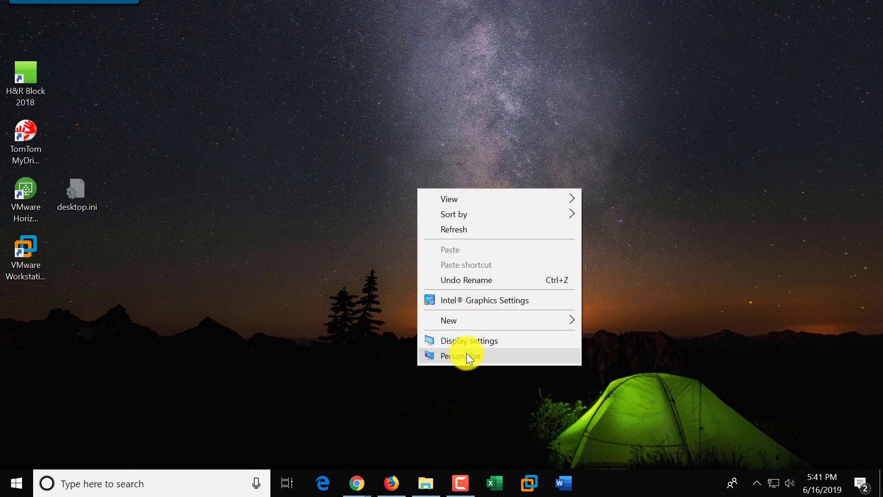
{"action": "left_click", "coordinate": [466, 353]}
{"action": "scroll", "coordinate": [584, 361], "scroll_direction": "down", "scroll_amount": 5}
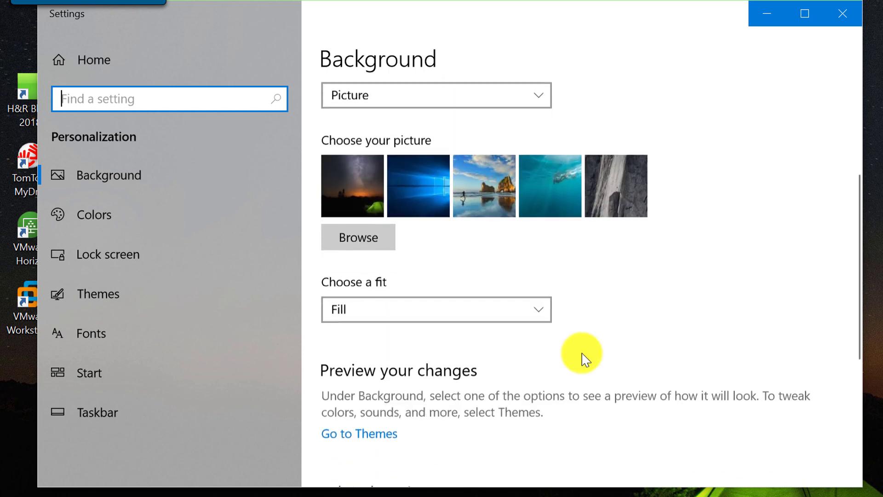
{"action": "left_click", "coordinate": [541, 316]}
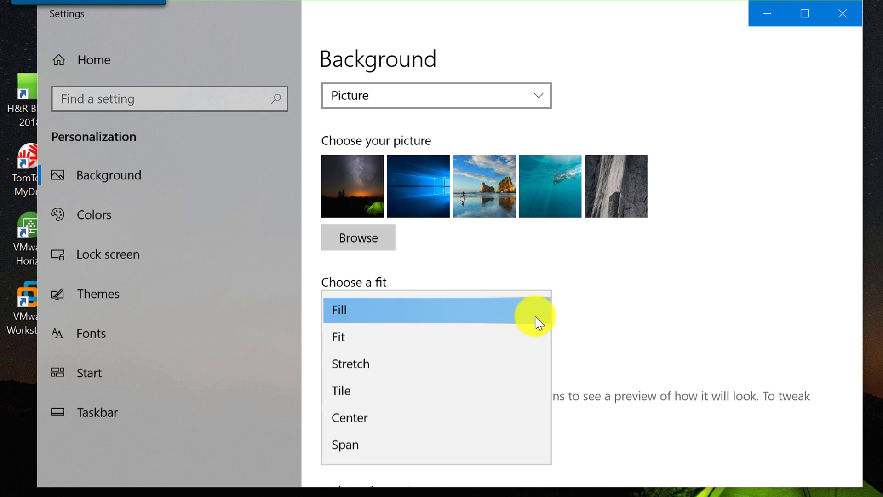
{"action": "left_click", "coordinate": [618, 325]}
{"action": "scroll", "coordinate": [577, 327], "scroll_direction": "down", "scroll_amount": 3}
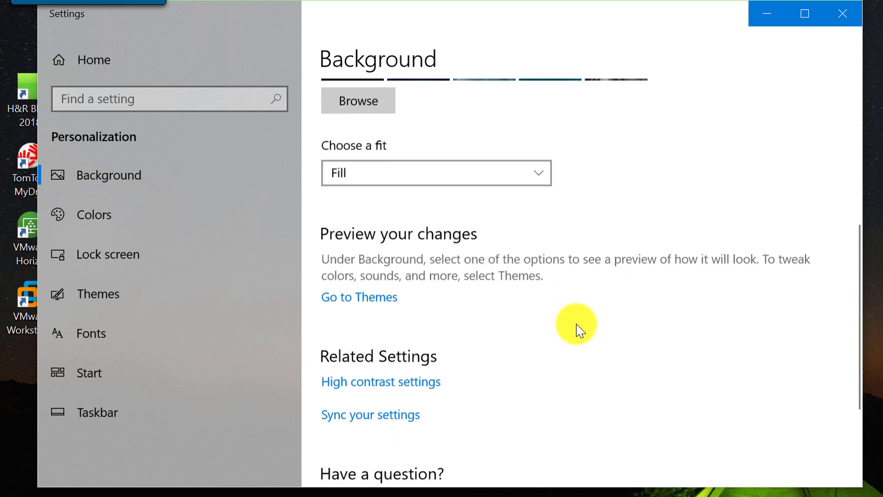
{"action": "scroll", "coordinate": [578, 327], "scroll_direction": "up", "scroll_amount": 1}
{"action": "scroll", "coordinate": [672, 239], "scroll_direction": "up", "scroll_amount": 3}
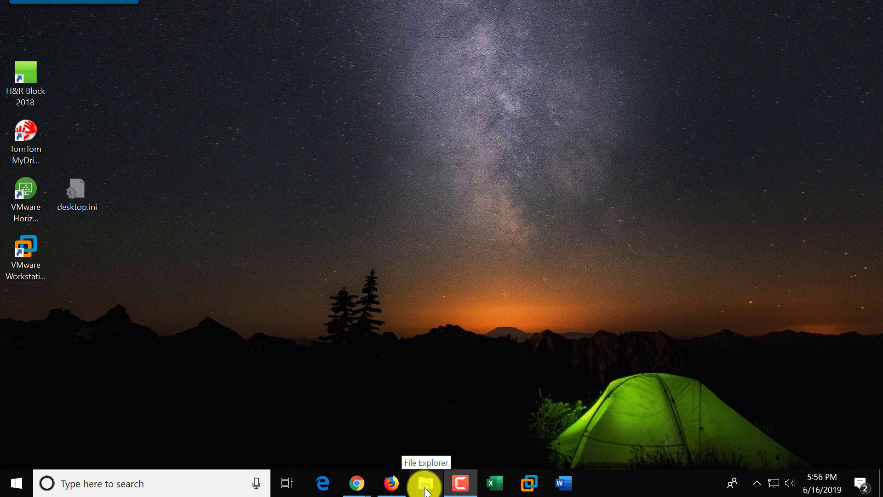
{"action": "left_click", "coordinate": [426, 484]}
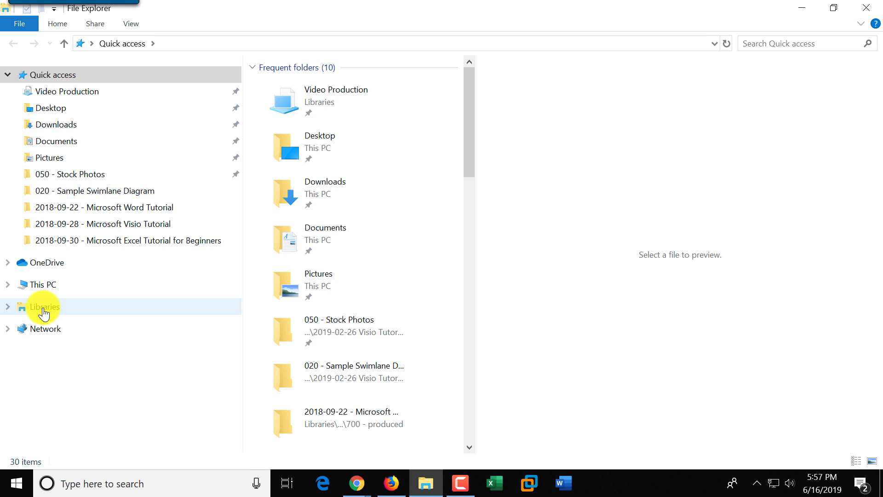
{"action": "left_click", "coordinate": [867, 8]}
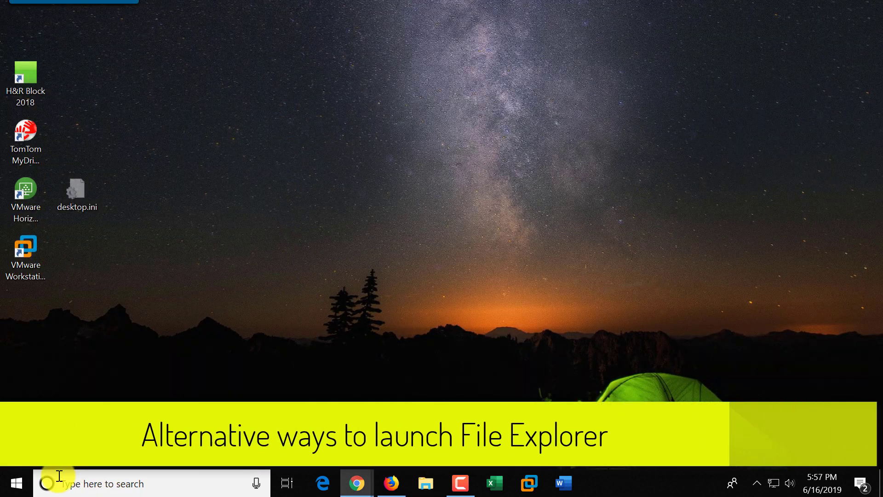
{"action": "right_click", "coordinate": [16, 487]}
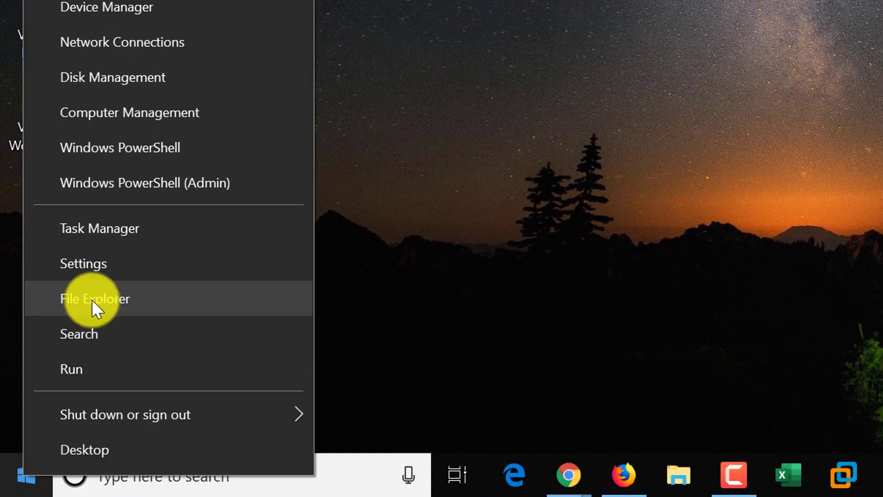
{"action": "left_click", "coordinate": [93, 300]}
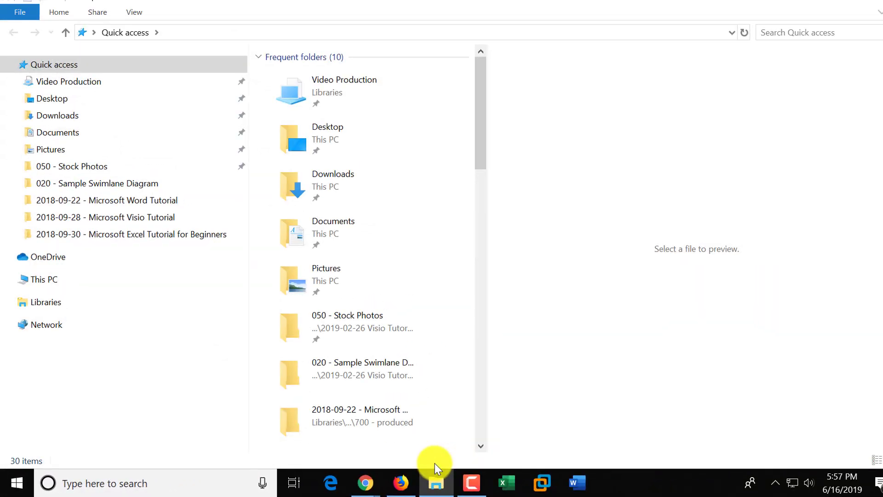
{"action": "left_click", "coordinate": [867, 5]}
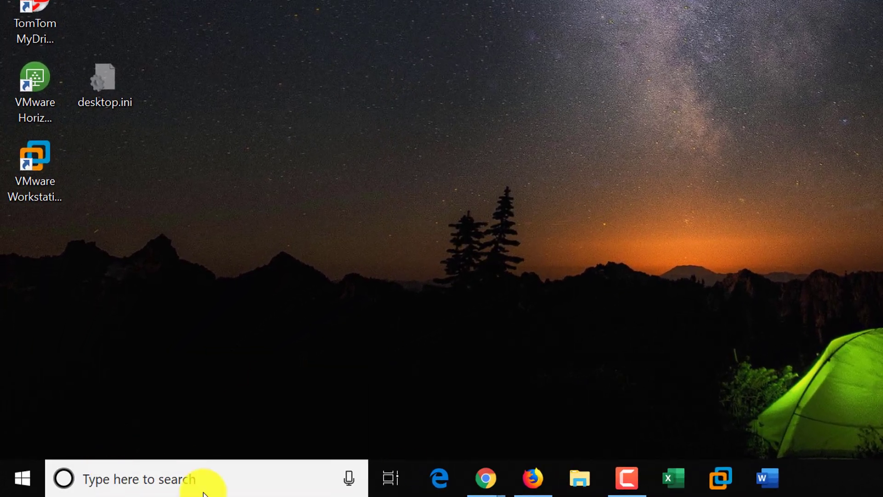
{"action": "left_click", "coordinate": [151, 484]}
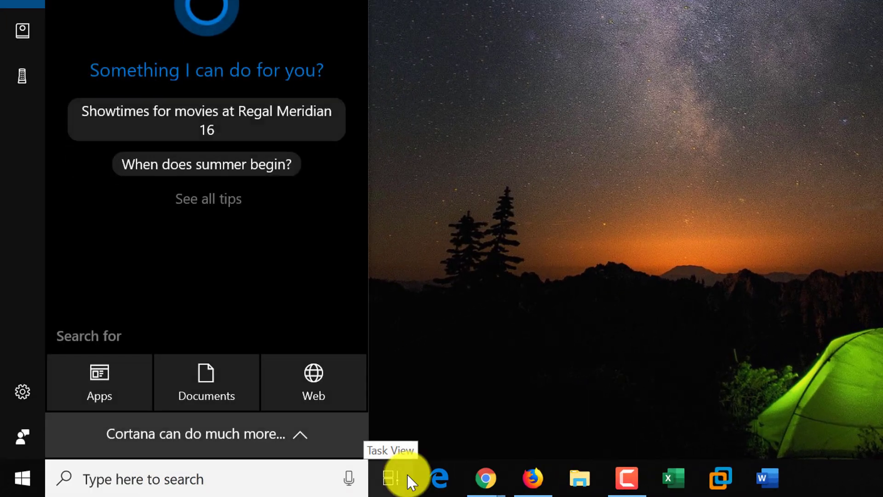
{"action": "type", "text": "file"}
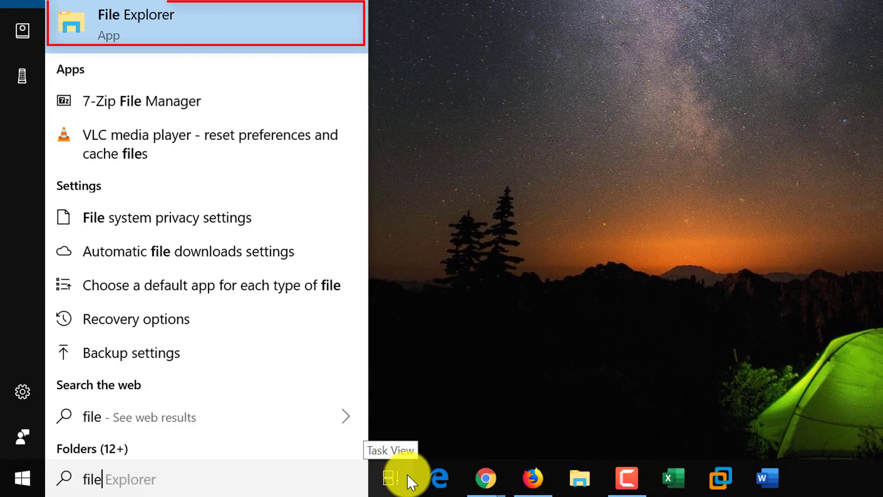
{"action": "left_click", "coordinate": [137, 28]}
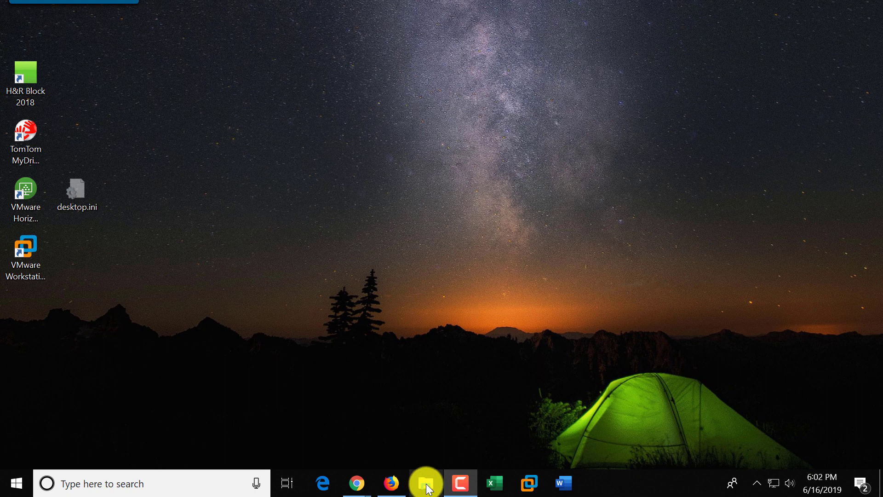
Step: Open File Explorer from the taskbar and unpin Pictures from Quick access
{"action": "left_click", "coordinate": [426, 484]}
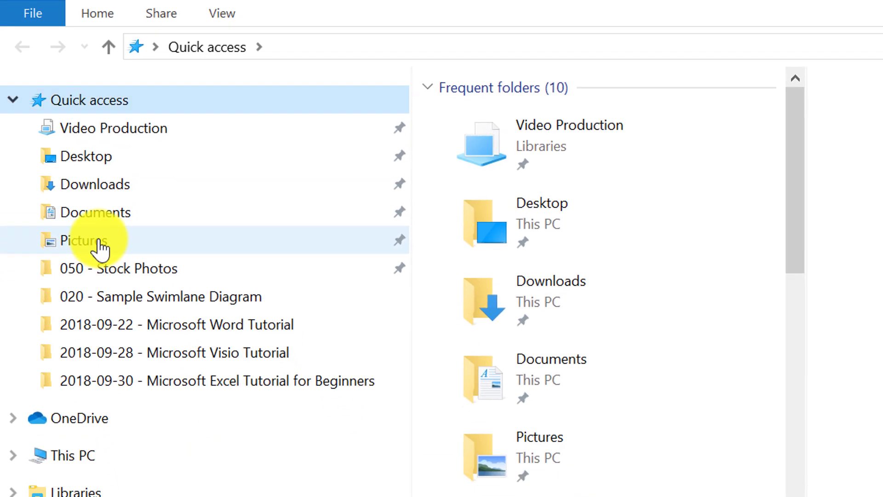
{"action": "right_click", "coordinate": [101, 248]}
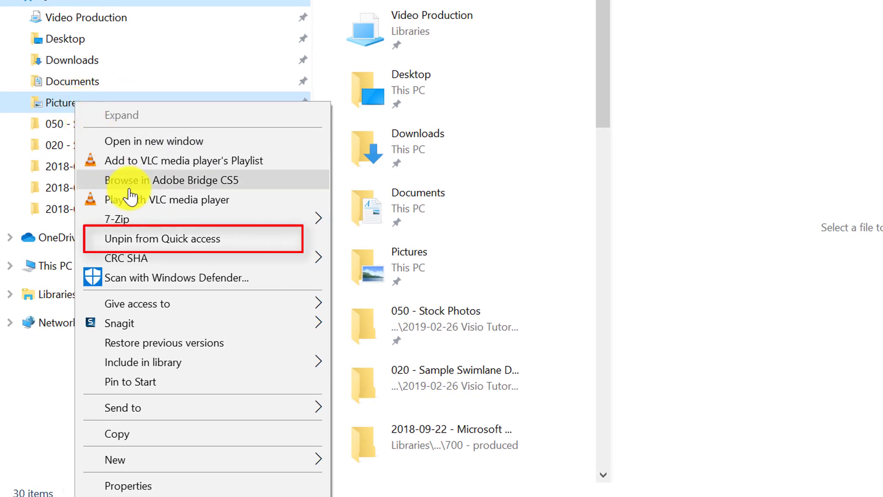
{"action": "left_click", "coordinate": [150, 241]}
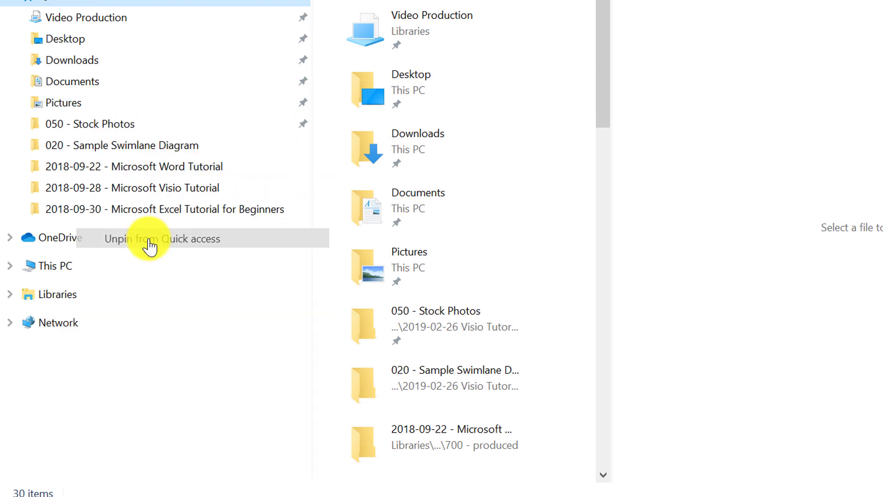
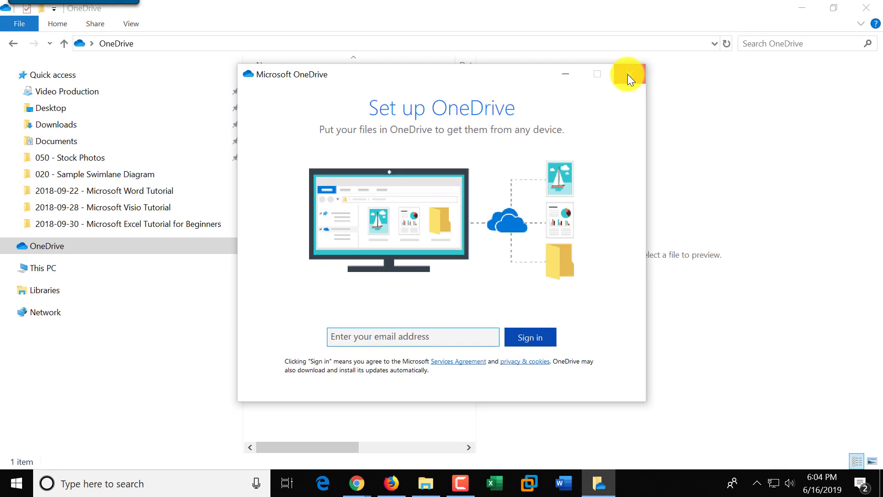
Step: Dismiss the OneDrive sign-in prompt and show This PC's folders and drives
{"action": "left_click", "coordinate": [628, 75]}
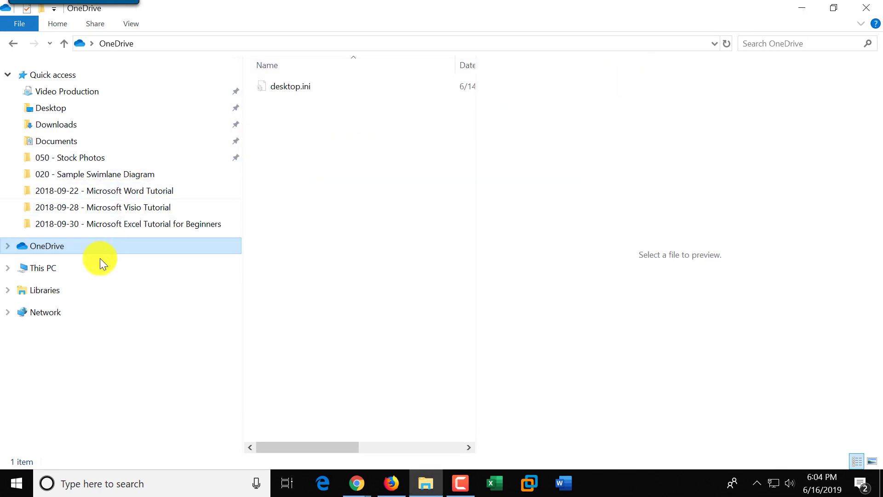
{"action": "left_click", "coordinate": [43, 269]}
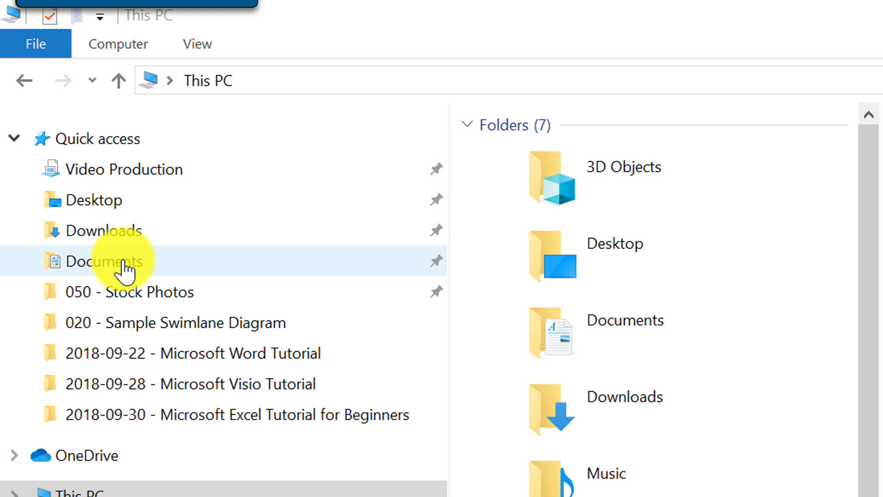
Step: Open Documents and widen the file list to reveal the Date modified, Type and Size columns
{"action": "left_click", "coordinate": [122, 262]}
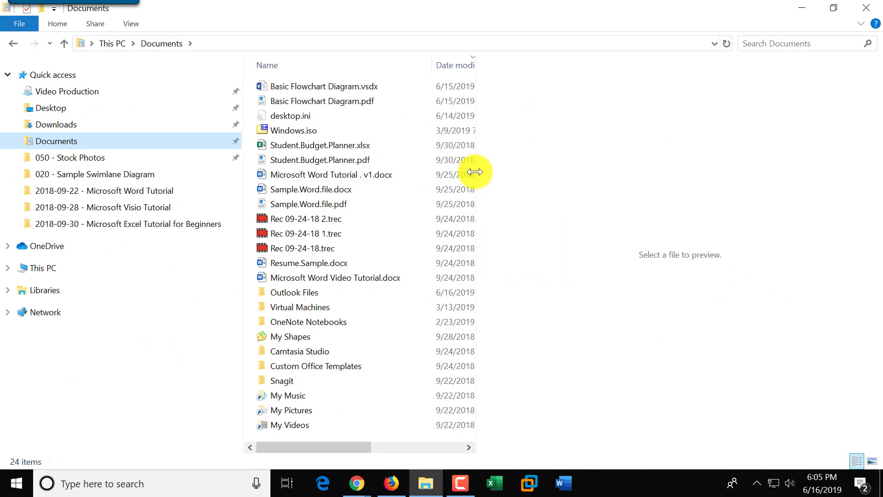
{"action": "left_click_drag", "start_coordinate": [475, 170], "coordinate": [696, 198]}
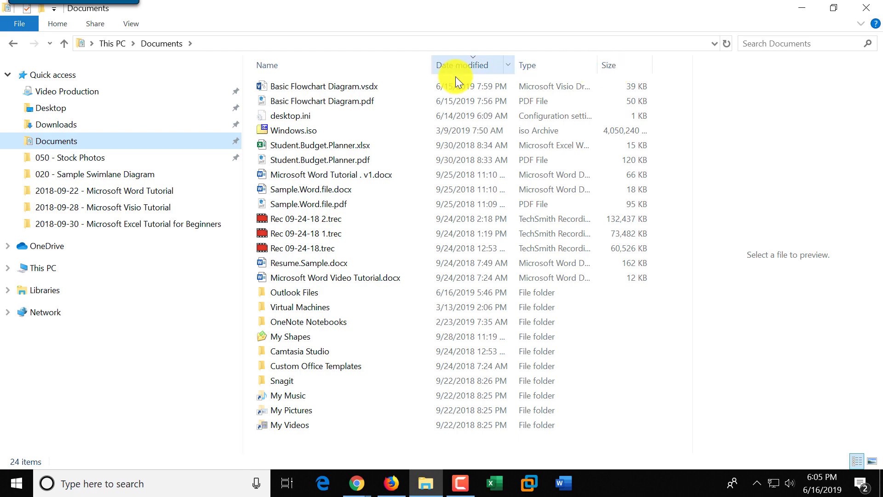
{"action": "mouse_move", "coordinate": [376, 89]}
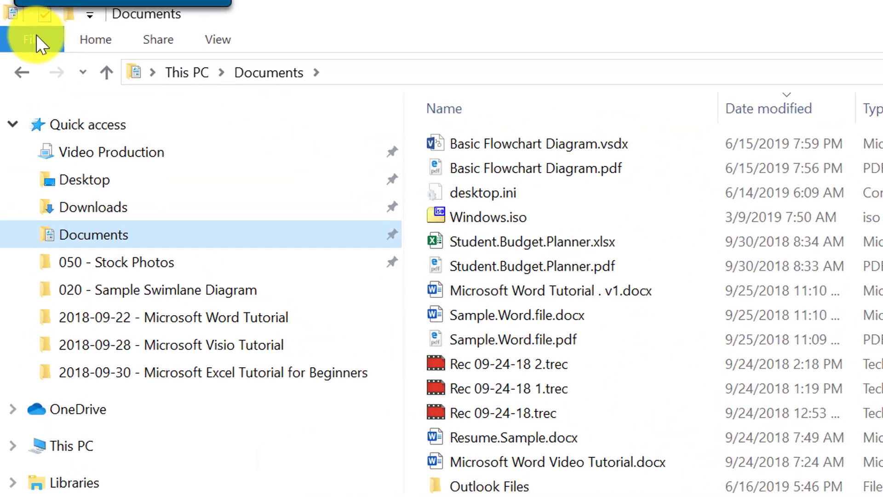
Step: Look through the Home, Share and View ribbon tabs in File Explorer
{"action": "left_click", "coordinate": [95, 41]}
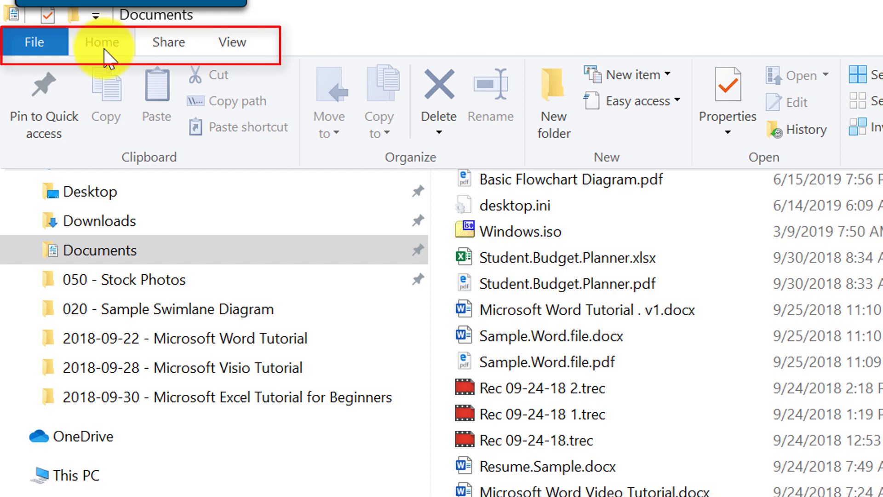
{"action": "left_click", "coordinate": [166, 44]}
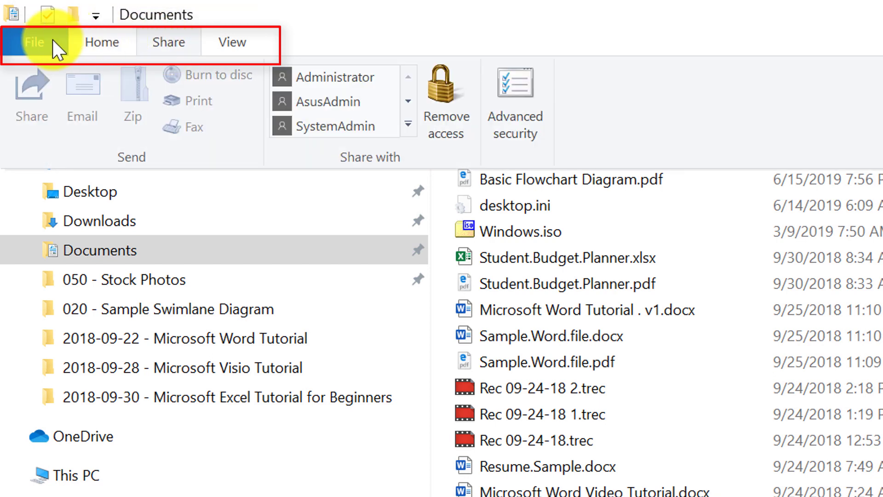
{"action": "left_click", "coordinate": [111, 43]}
{"action": "left_click", "coordinate": [168, 43]}
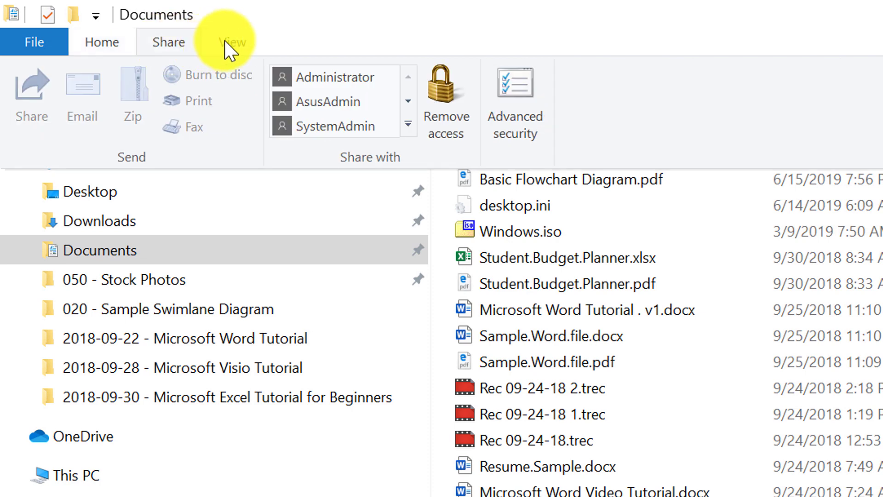
{"action": "left_click", "coordinate": [228, 44]}
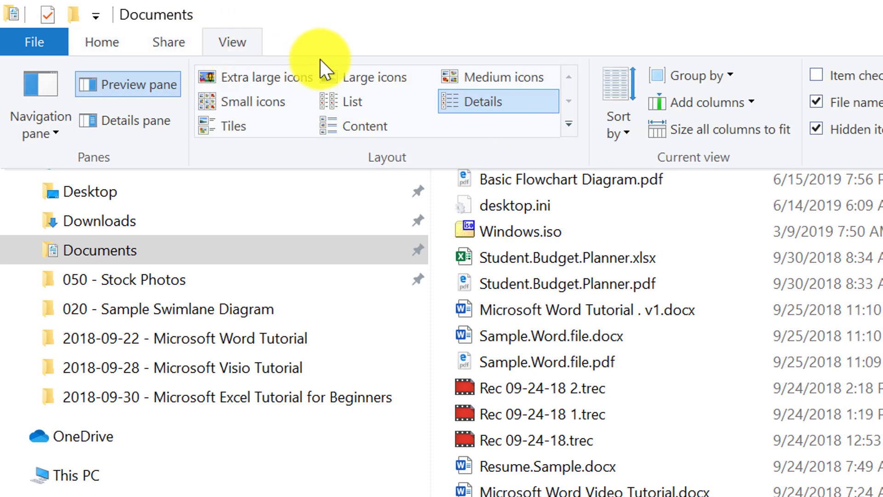
{"action": "left_click", "coordinate": [98, 41]}
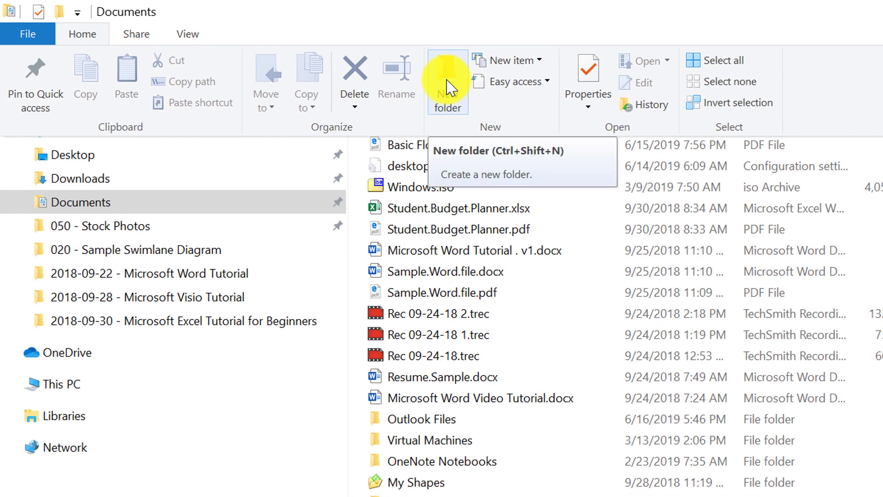
Step: Create a new folder named 'Documents' inside the Documents folder
{"action": "left_click", "coordinate": [448, 86]}
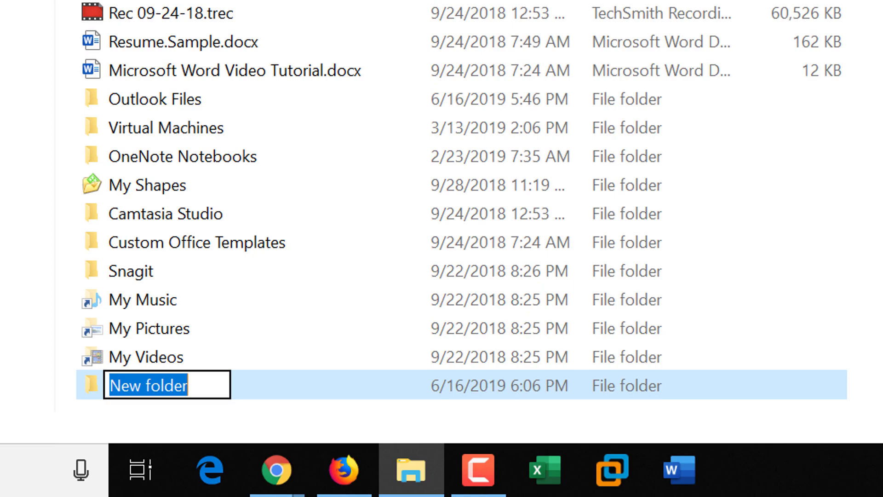
{"action": "type", "text": "Documents"}
{"action": "key", "text": "Return"}
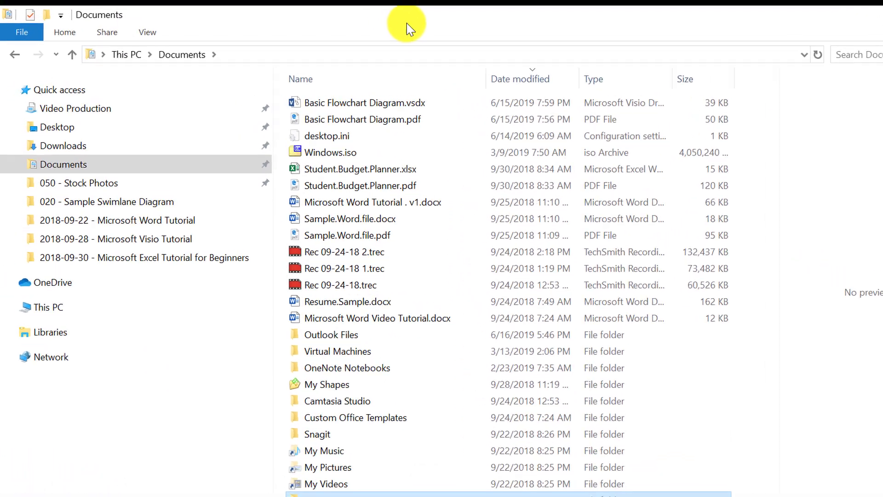
{"action": "left_click", "coordinate": [185, 52]}
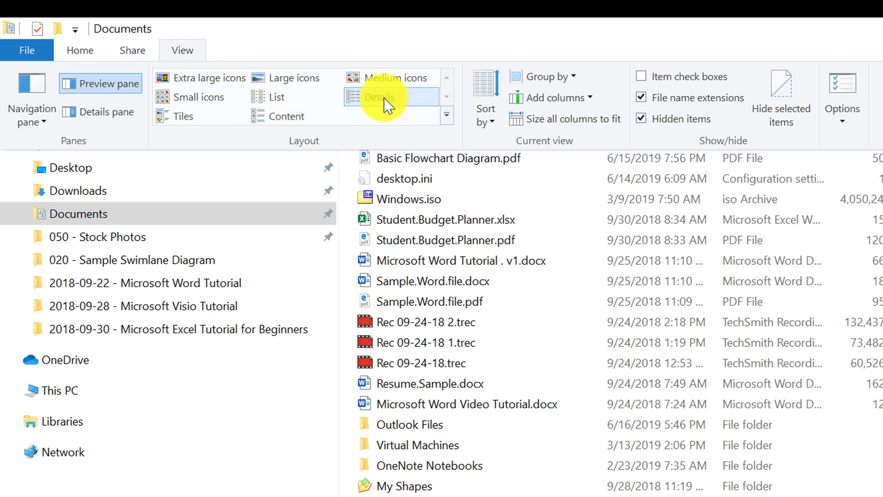
Step: Switch the listing to List layout, try Content layout, and bring up Folder Options
{"action": "left_click", "coordinate": [273, 101]}
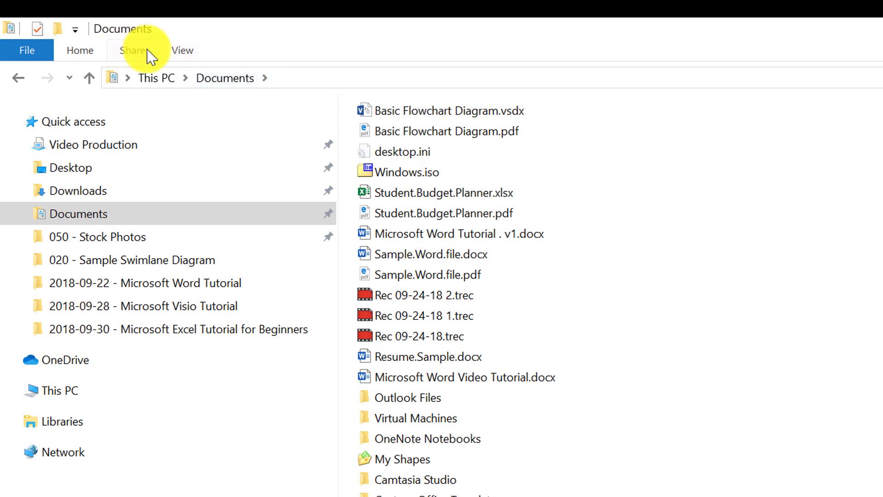
{"action": "left_click", "coordinate": [183, 50]}
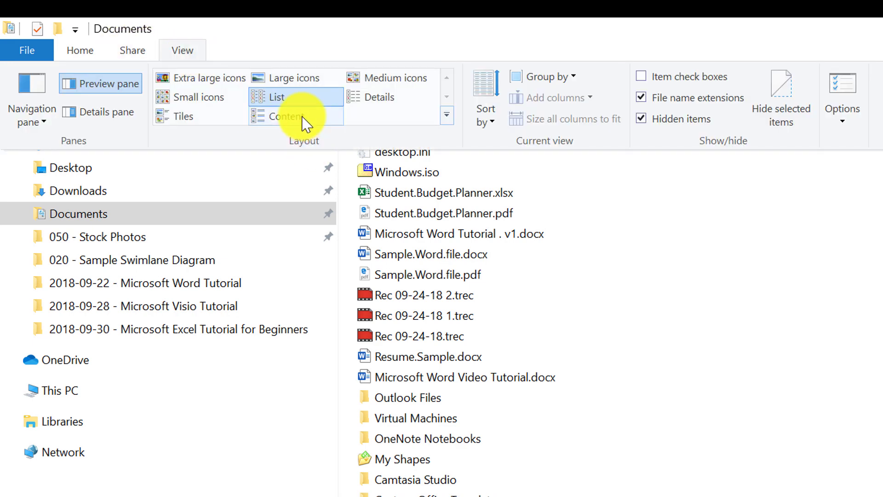
{"action": "left_click", "coordinate": [303, 122]}
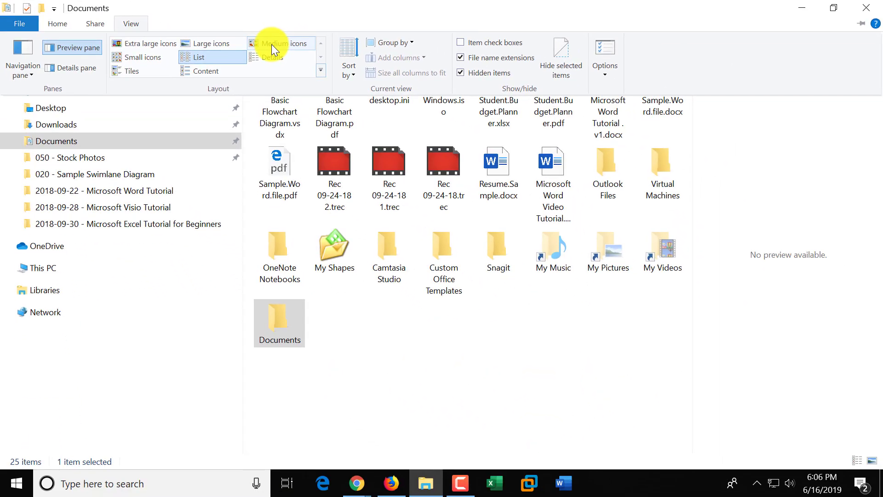
{"action": "left_click", "coordinate": [606, 50]}
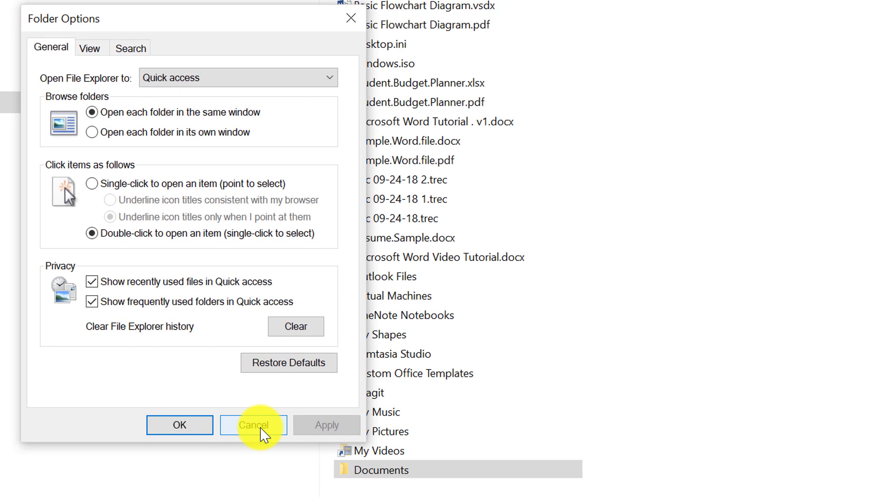
Step: Review Folder Options' View and Search settings, including hide extensions, then cancel without applying changes
{"action": "left_click", "coordinate": [266, 431]}
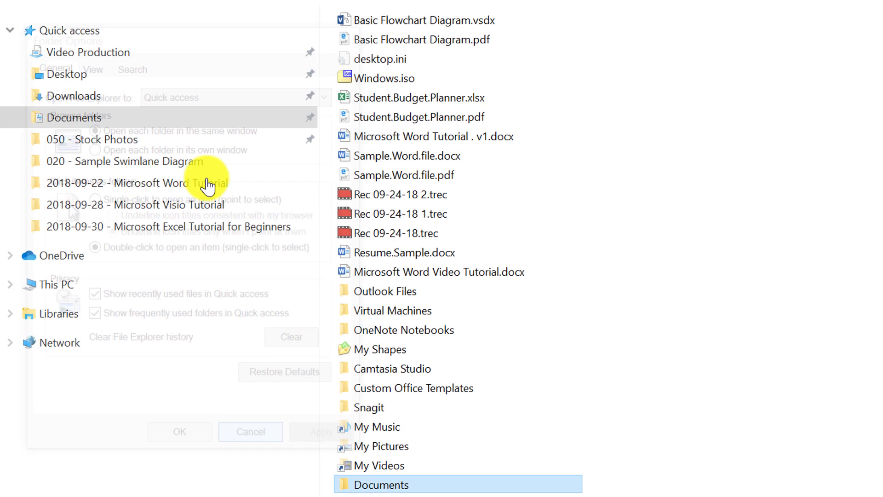
{"action": "left_click", "coordinate": [178, 29]}
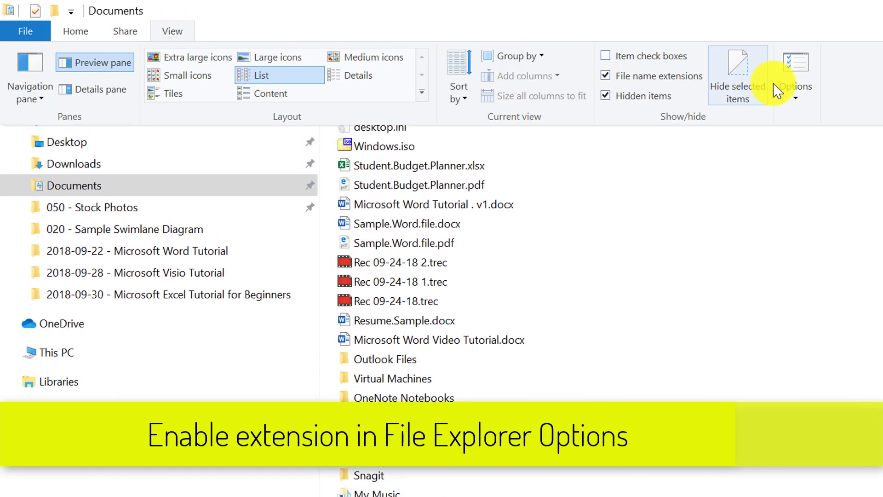
{"action": "left_click", "coordinate": [803, 79]}
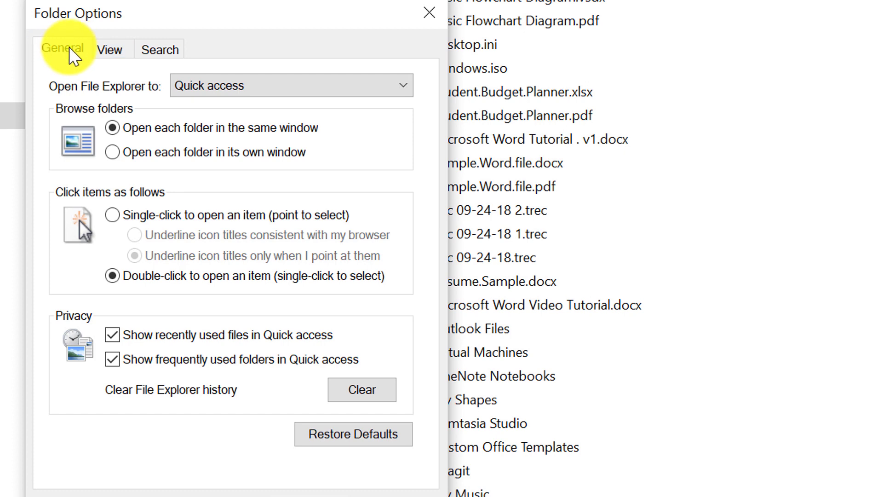
{"action": "left_click", "coordinate": [114, 50]}
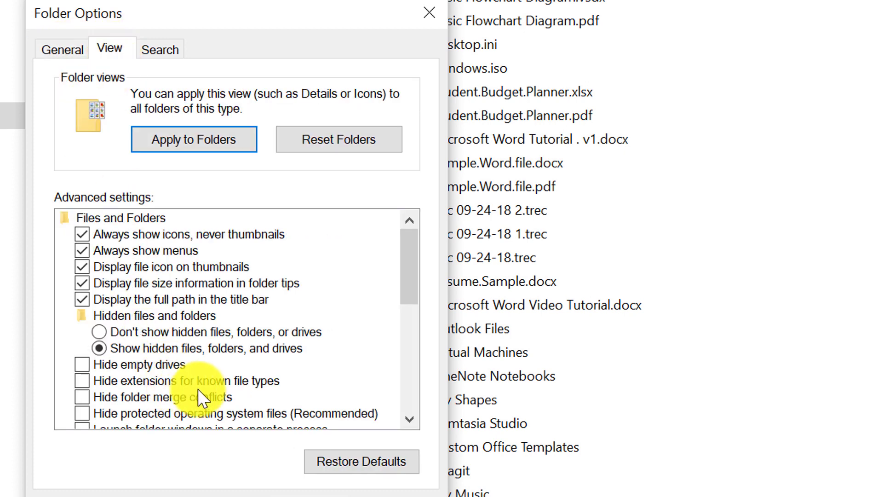
{"action": "scroll", "coordinate": [201, 388], "scroll_direction": "down", "scroll_amount": 1}
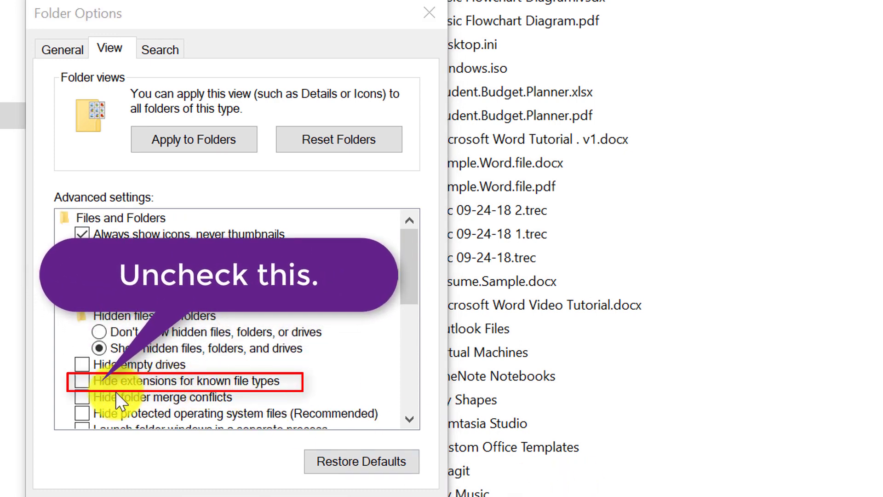
{"action": "left_click", "coordinate": [82, 382]}
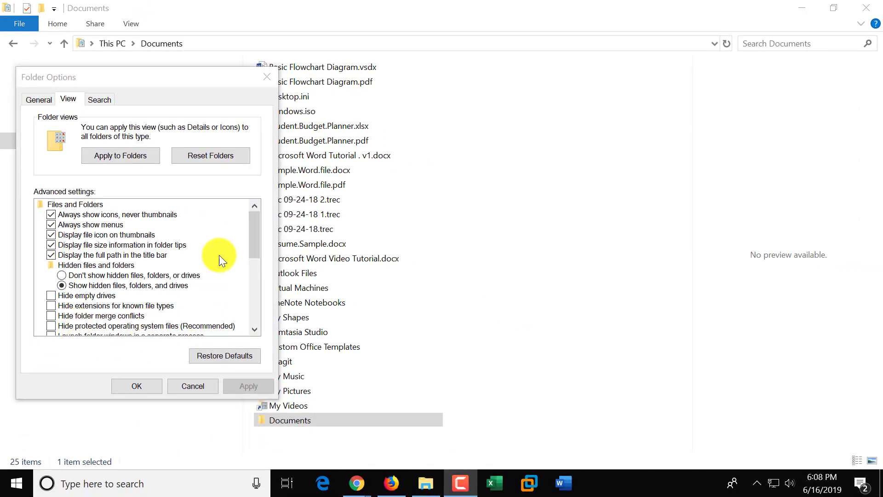
{"action": "left_click", "coordinate": [99, 100]}
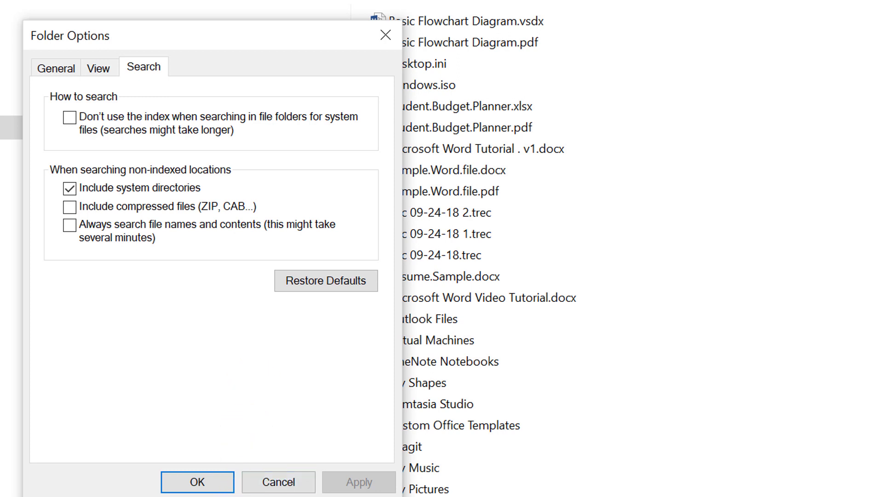
{"action": "left_click", "coordinate": [281, 483]}
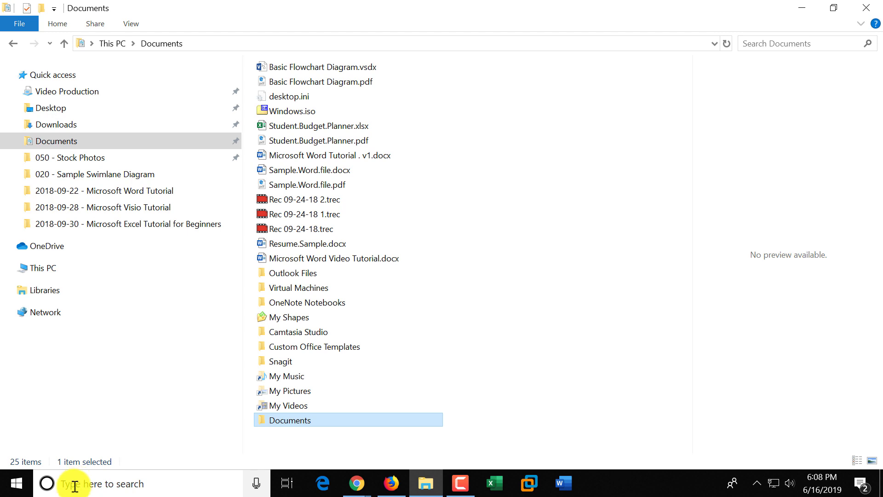
{"action": "left_click", "coordinate": [63, 483]}
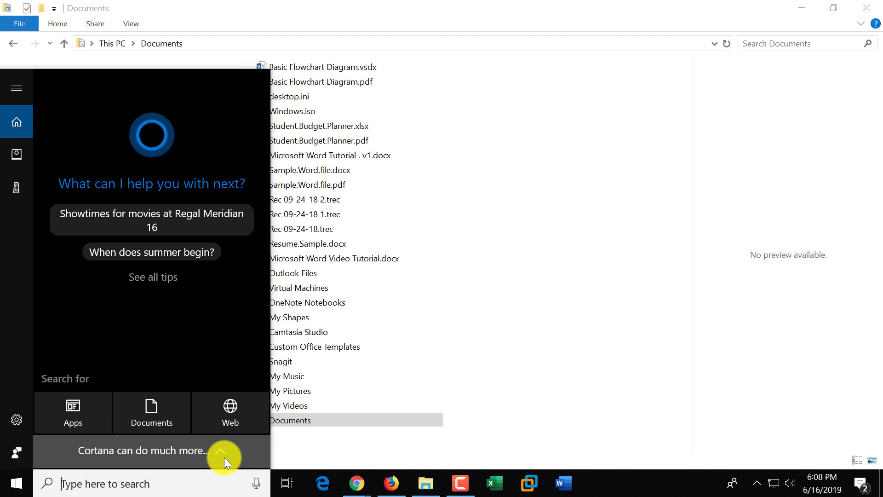
{"action": "left_click", "coordinate": [330, 453]}
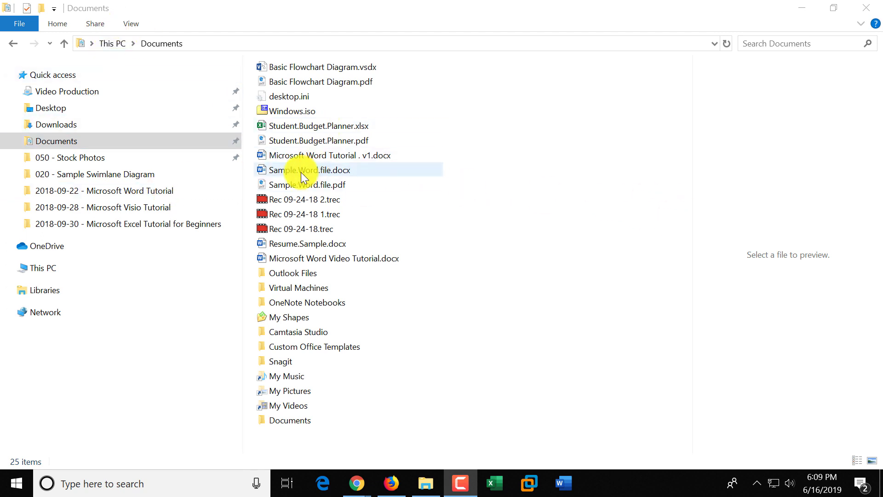
Step: Copy and paste Sample.Word.file.docx in Documents to create Sample.Word.file - Copy.docx
{"action": "left_click", "coordinate": [338, 171]}
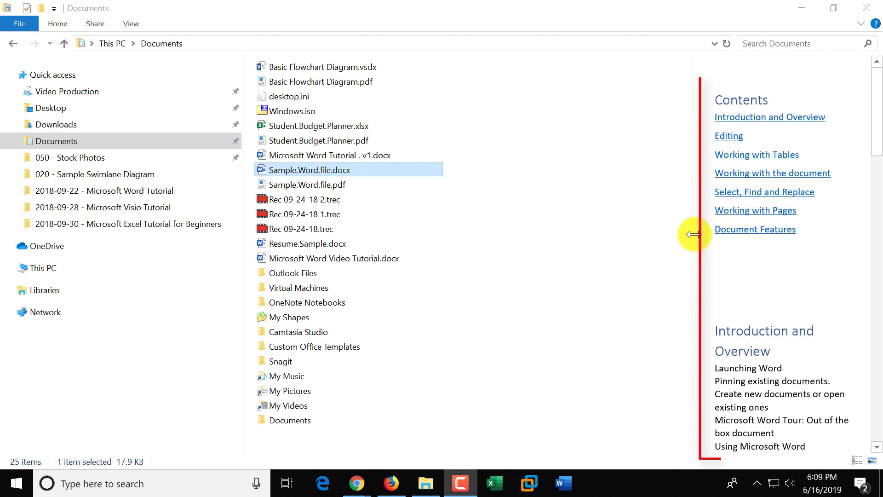
{"action": "mouse_move", "coordinate": [693, 240]}
{"action": "left_mouse_down"}
{"action": "mouse_move", "coordinate": [584, 240]}
{"action": "mouse_move", "coordinate": [691, 276]}
{"action": "mouse_move", "coordinate": [473, 256]}
{"action": "mouse_move", "coordinate": [503, 252]}
{"action": "mouse_move", "coordinate": [517, 263]}
{"action": "left_mouse_up"}
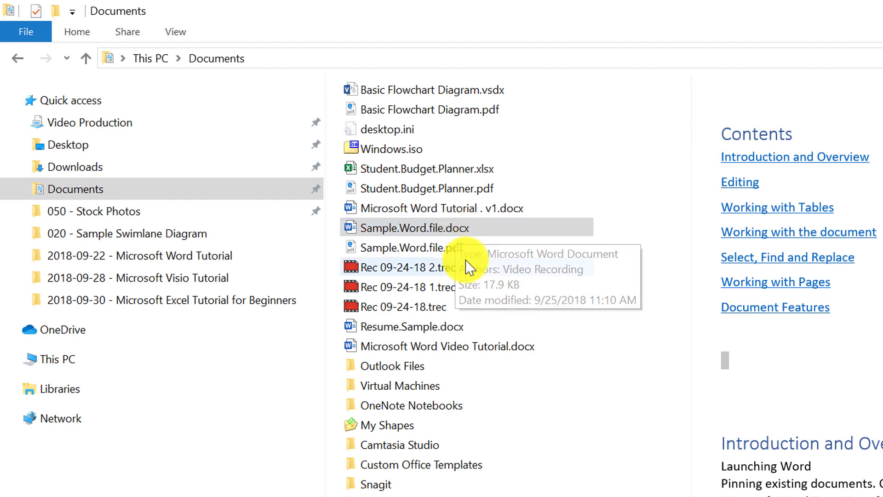
{"action": "right_click", "coordinate": [459, 228]}
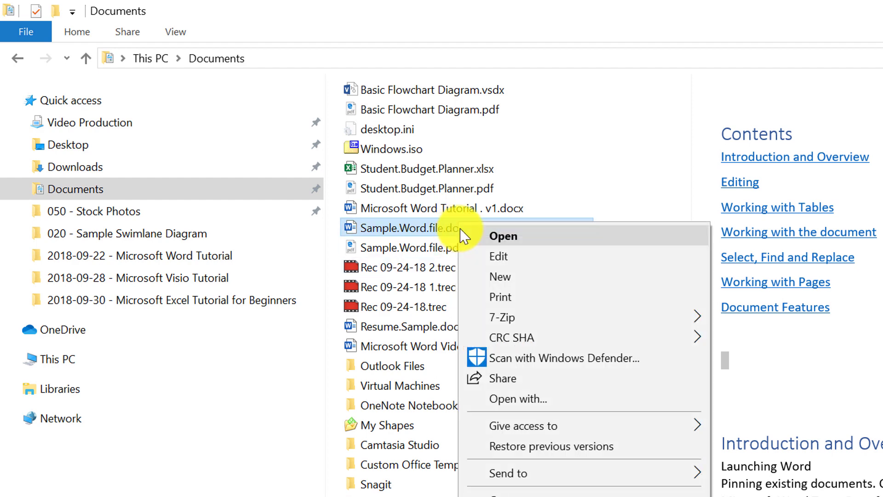
{"action": "left_click", "coordinate": [529, 375]}
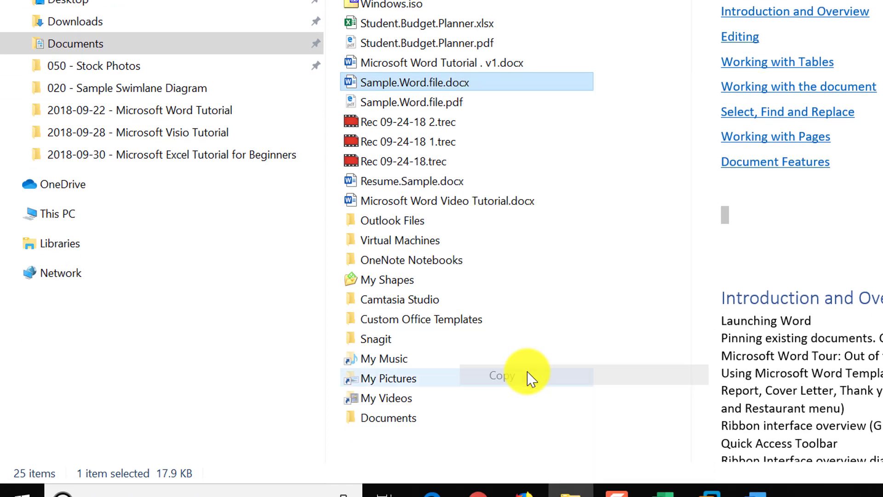
{"action": "right_click", "coordinate": [501, 275]}
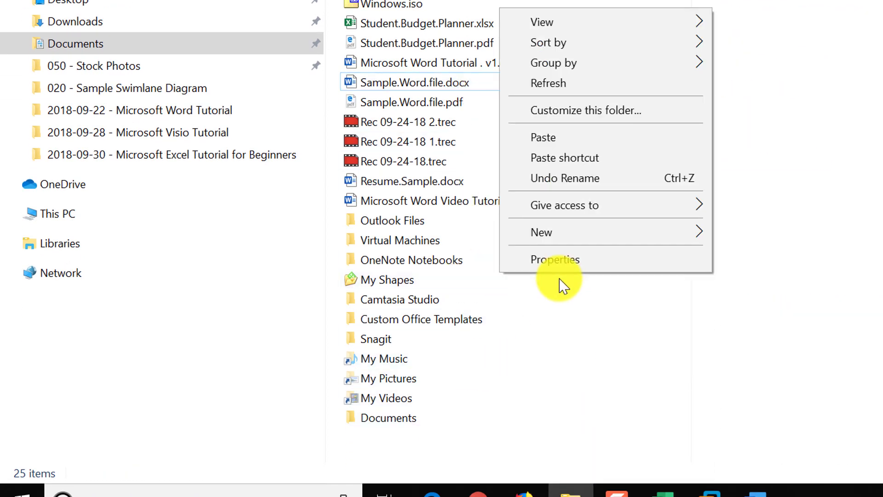
{"action": "left_click", "coordinate": [573, 144]}
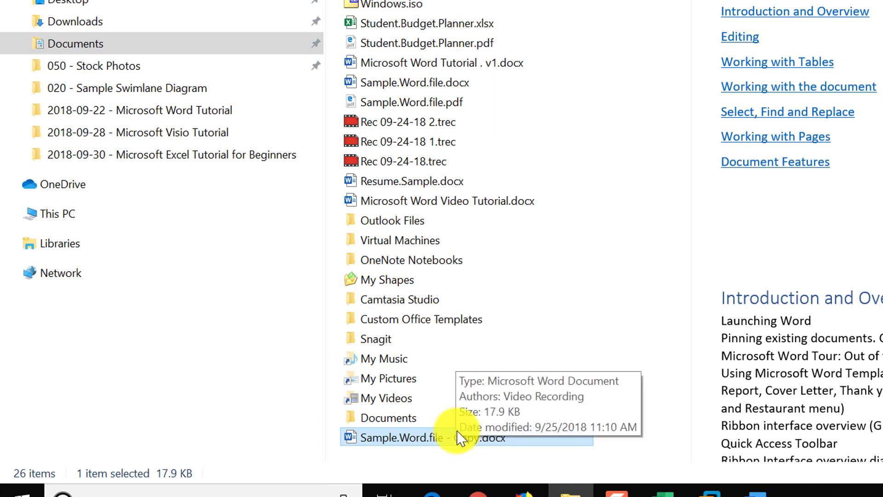
Step: Paste a copy of Sample.Word.file.docx into the Documents subfolder, then return to the parent folder
{"action": "left_click", "coordinate": [435, 87]}
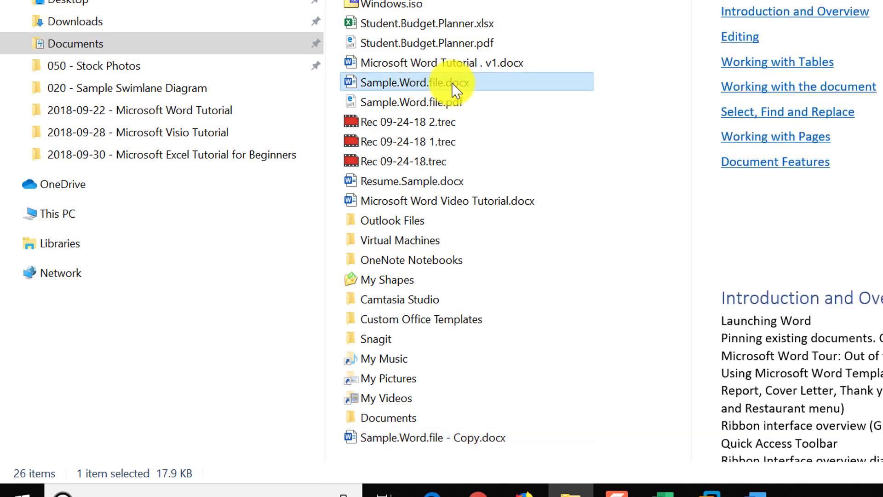
{"action": "right_click", "coordinate": [454, 88]}
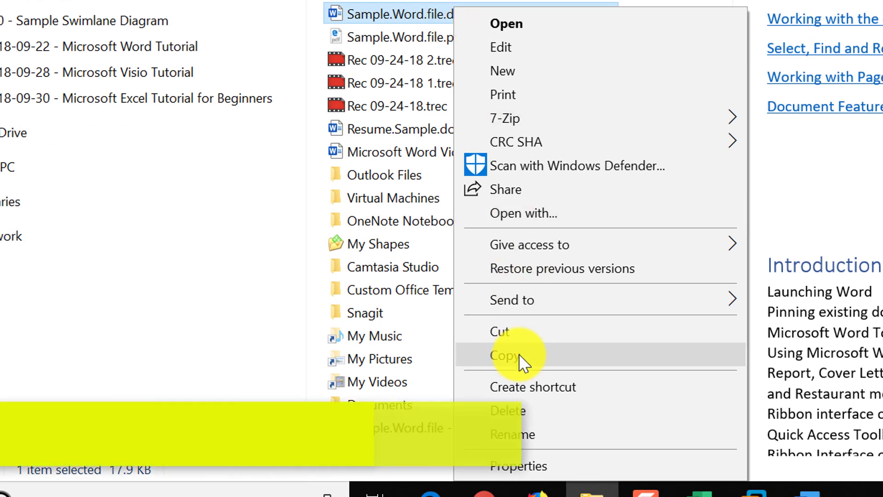
{"action": "left_click", "coordinate": [520, 357]}
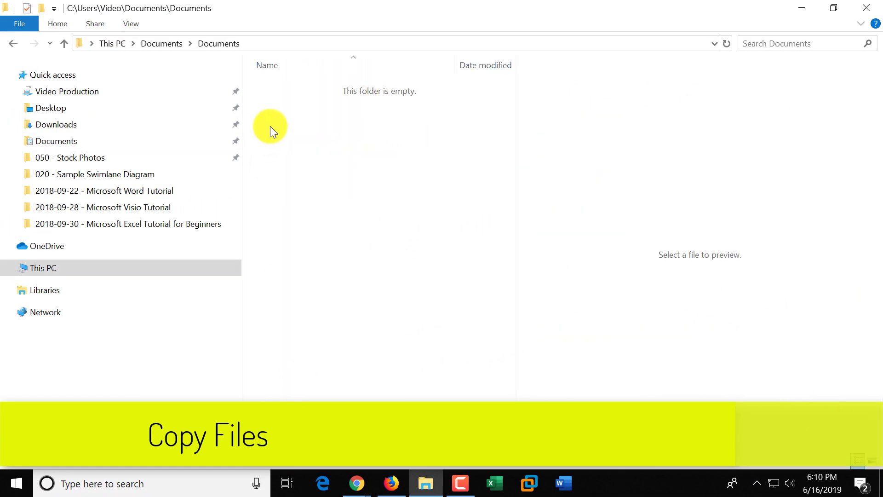
{"action": "right_click", "coordinate": [271, 122]}
{"action": "left_click", "coordinate": [300, 219]}
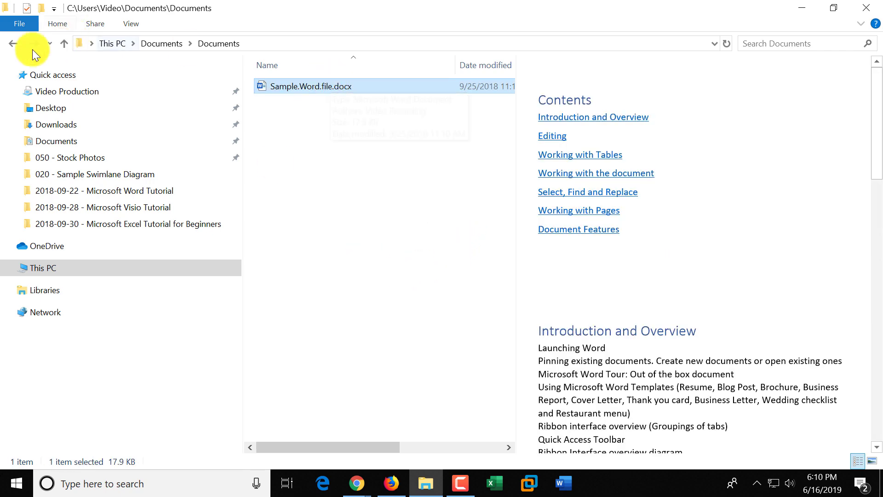
{"action": "left_click", "coordinate": [13, 44]}
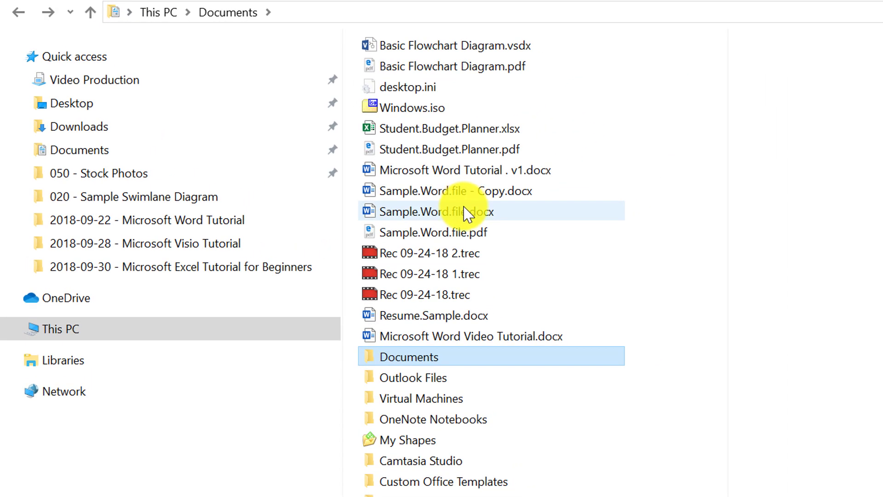
Step: Drag Sample.Word.file - Copy.docx into the Documents subfolder and open it to check
{"action": "mouse_move", "coordinate": [469, 200]}
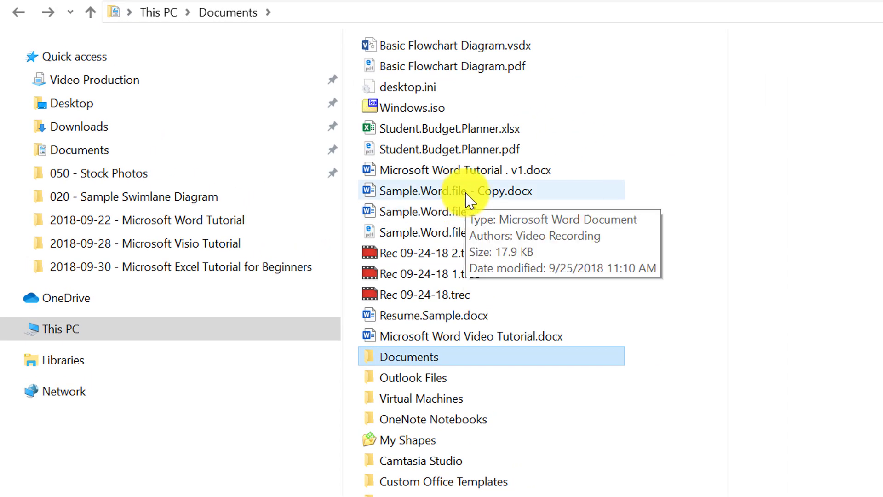
{"action": "left_click", "coordinate": [429, 192]}
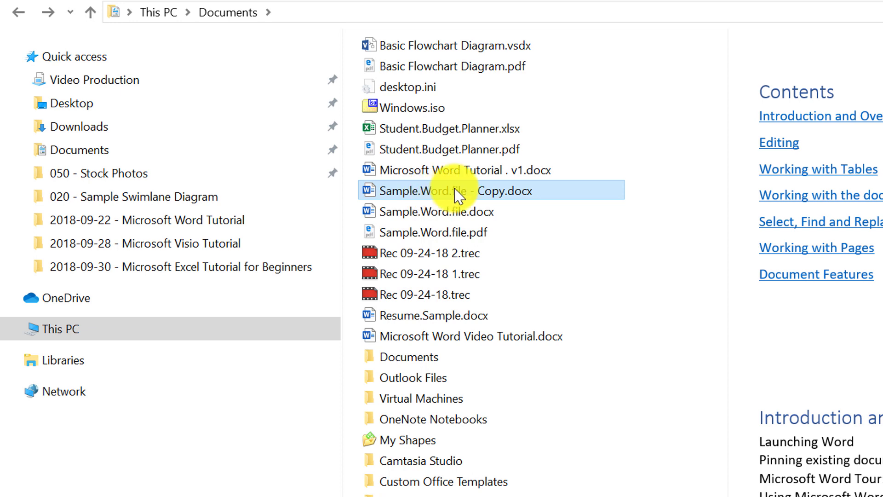
{"action": "left_click_drag", "start_coordinate": [456, 192], "coordinate": [431, 358]}
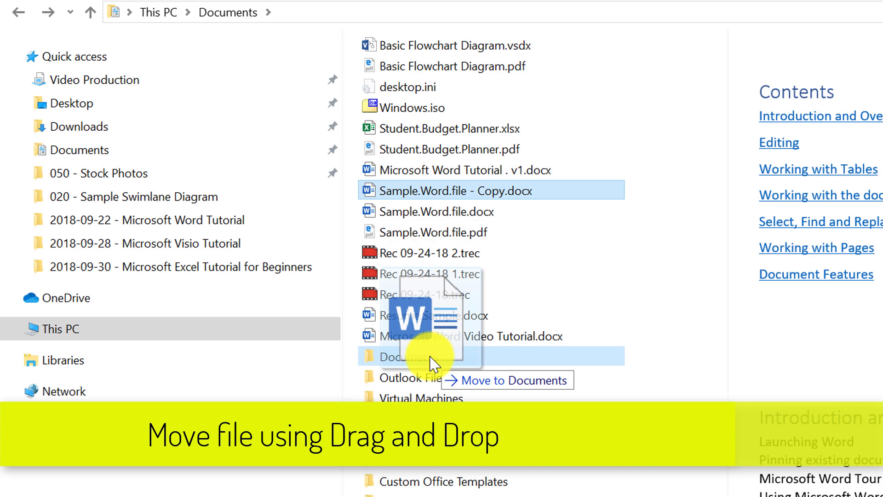
{"action": "left_click_drag", "start_coordinate": [432, 358], "coordinate": [431, 358]}
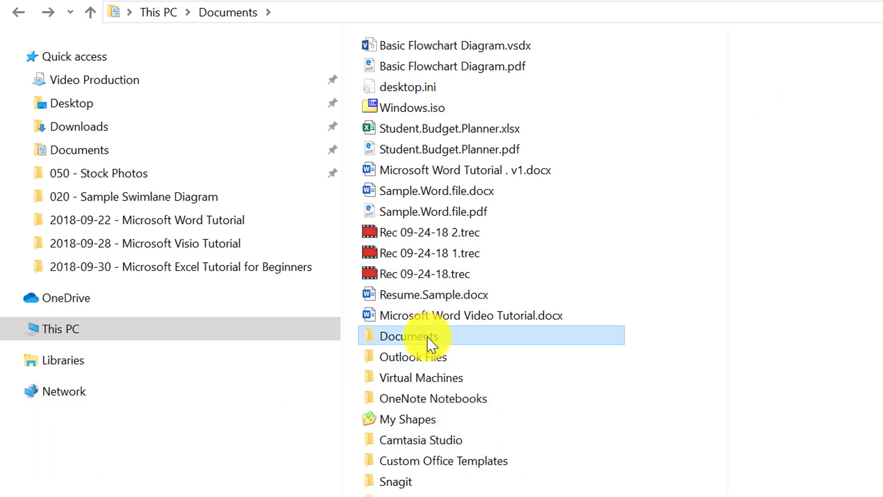
{"action": "double_click", "coordinate": [432, 342]}
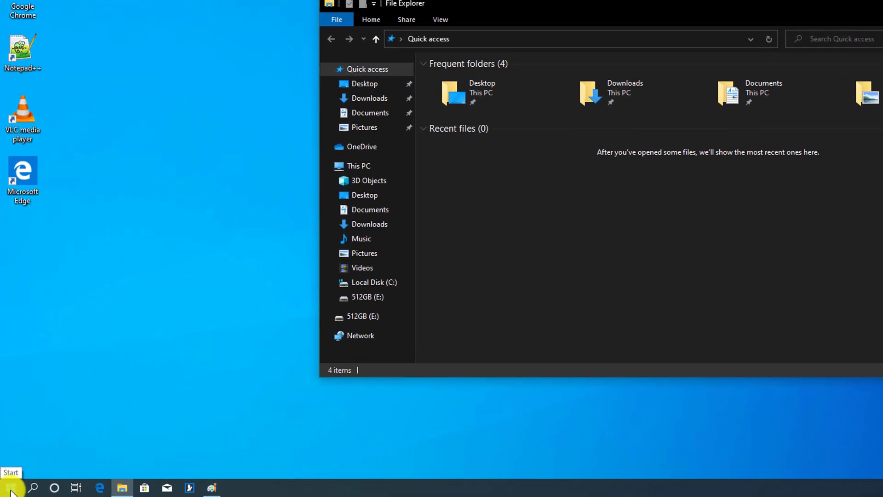
Step: Launch Paint from Start, paste the desktop screenshot onto the canvas, and maximize the window
{"action": "left_click", "coordinate": [14, 488]}
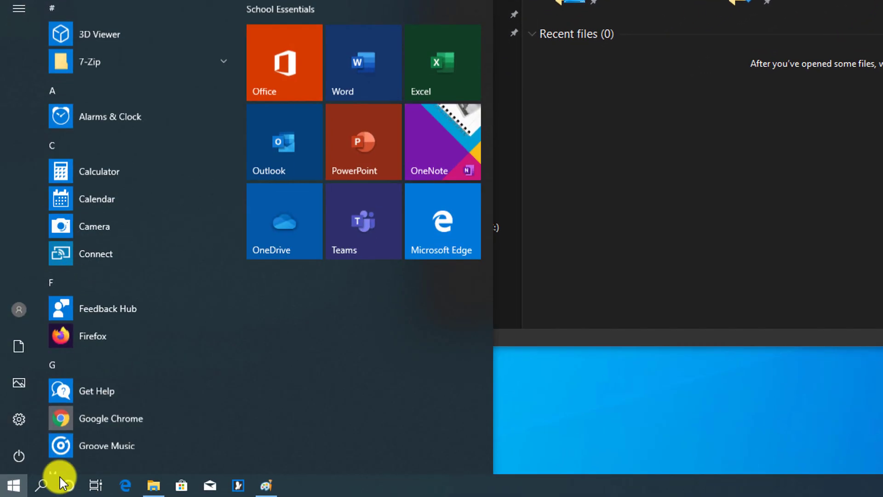
{"action": "type", "text": "paint"}
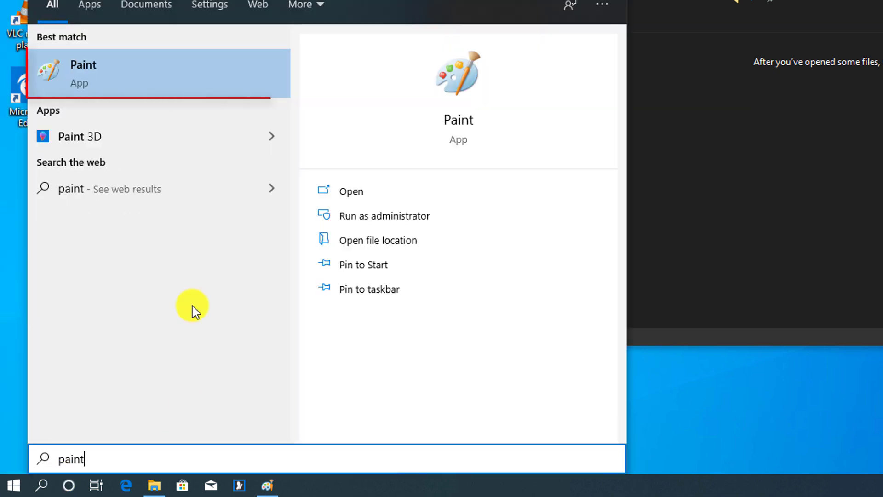
{"action": "left_click", "coordinate": [89, 79]}
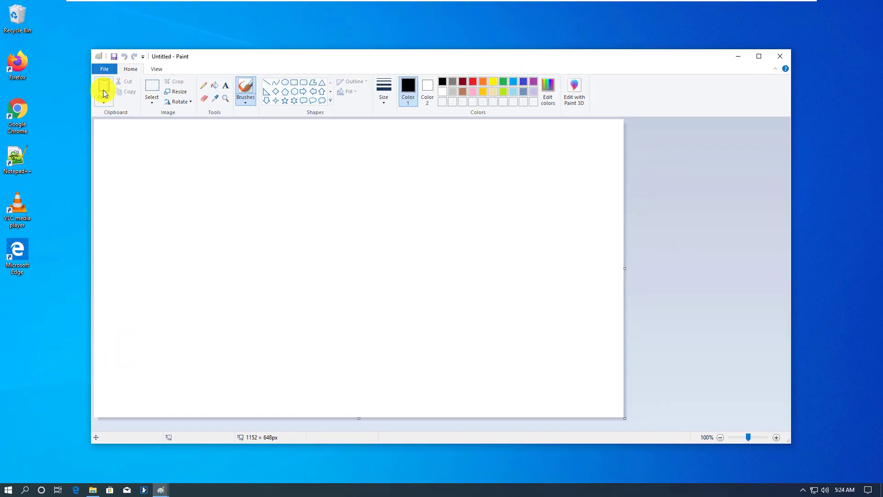
{"action": "left_click", "coordinate": [97, 92]}
{"action": "left_click", "coordinate": [759, 57]}
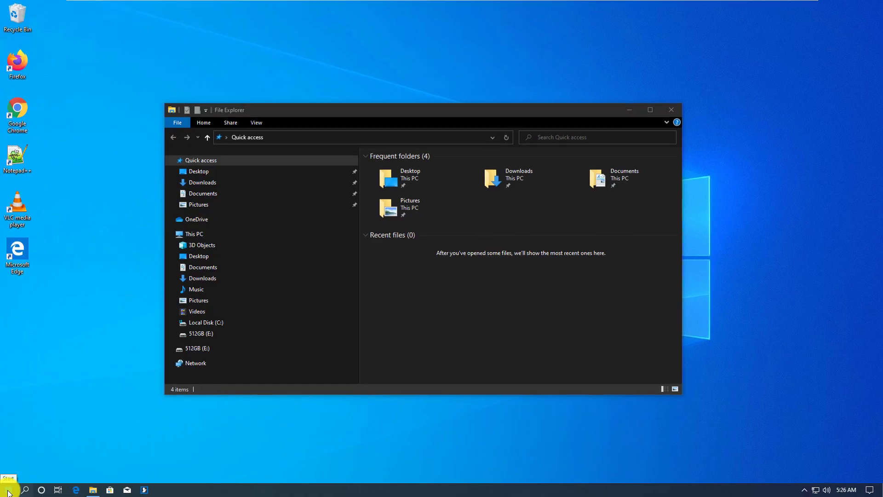
Step: Capture the File Explorer window with Snipping Tool and copy the snip to the clipboard
{"action": "left_click", "coordinate": [10, 488]}
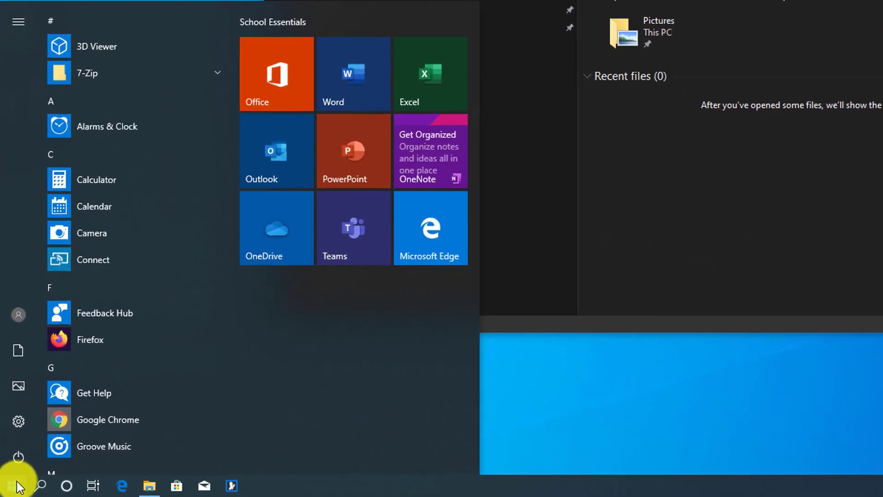
{"action": "type", "text": "snip"}
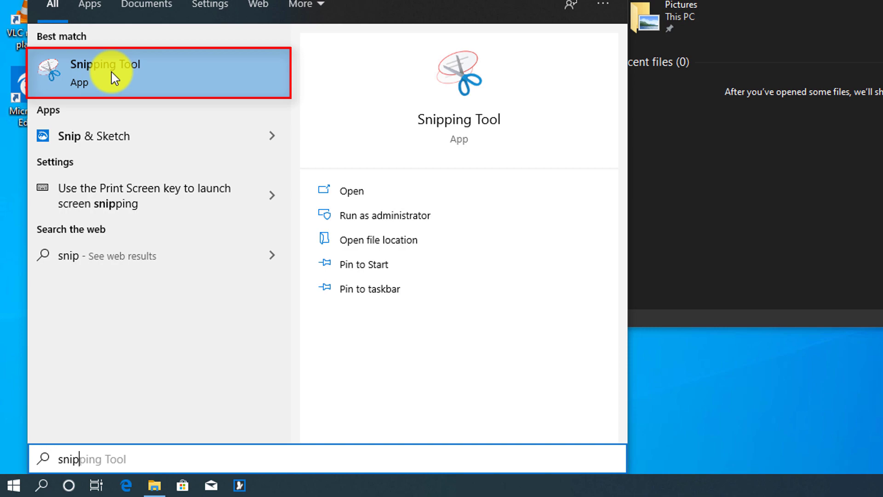
{"action": "left_click", "coordinate": [111, 76]}
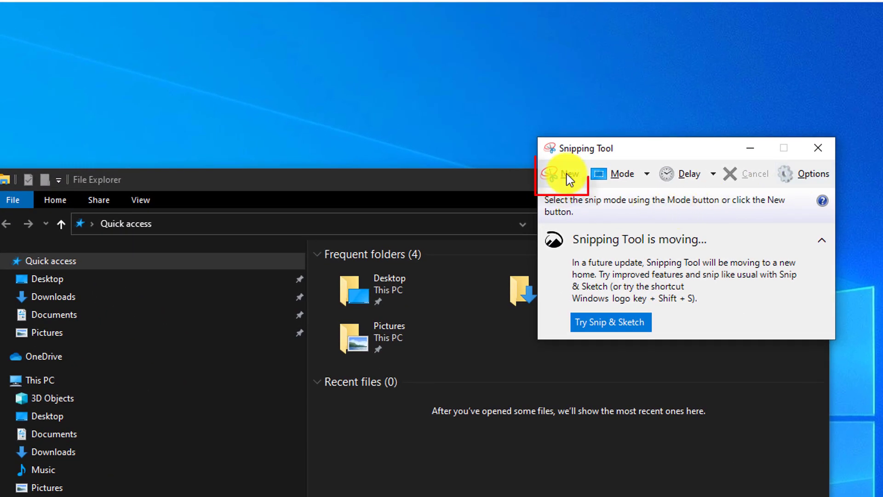
{"action": "left_click", "coordinate": [566, 174]}
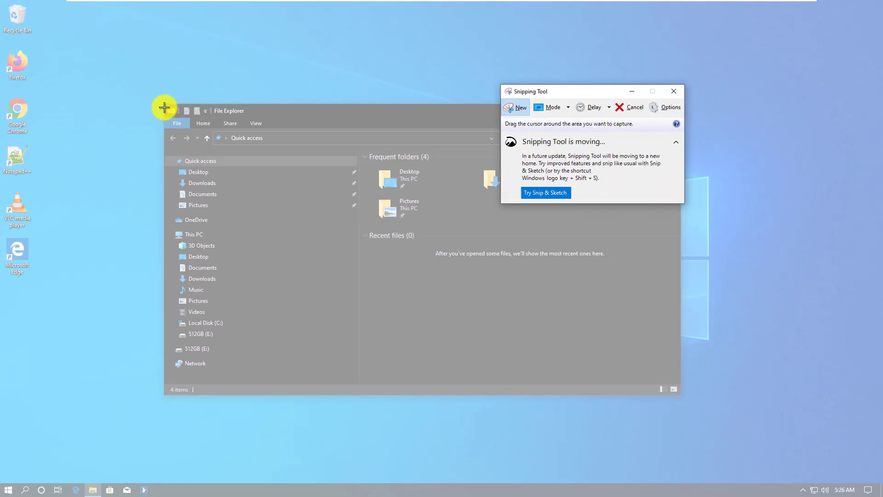
{"action": "left_click_drag", "start_coordinate": [163, 104], "coordinate": [361, 395]}
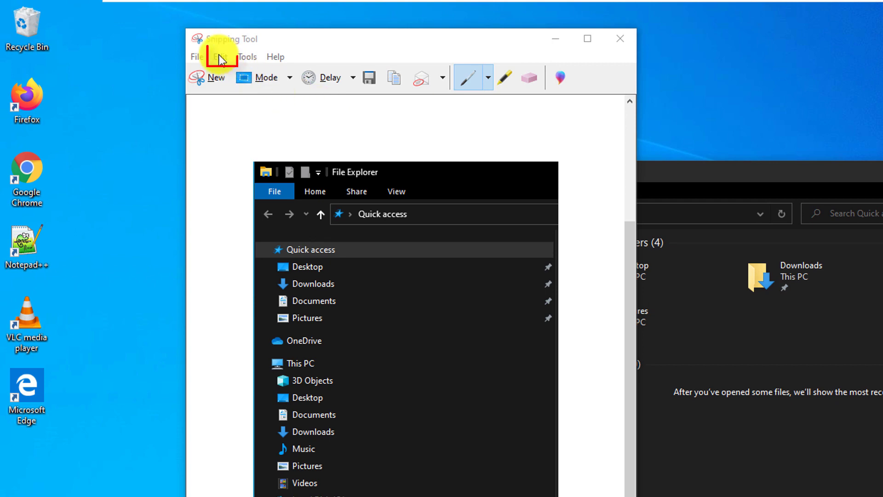
{"action": "left_click", "coordinate": [220, 57]}
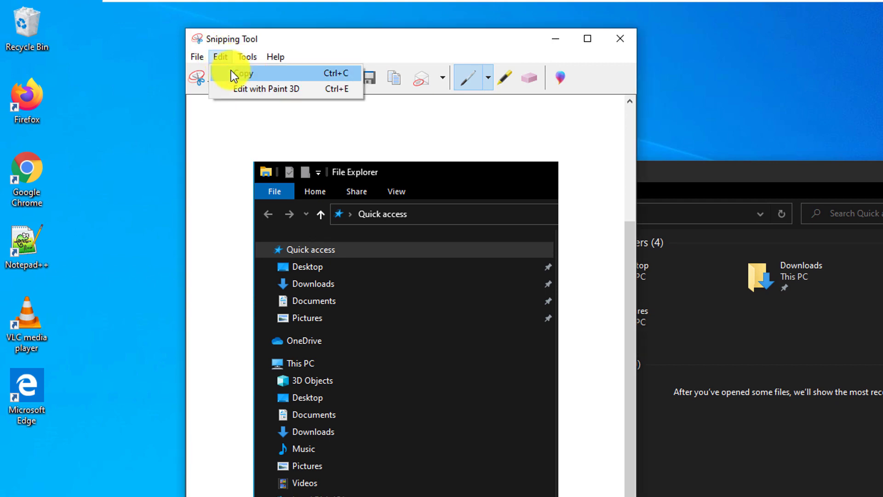
{"action": "left_click", "coordinate": [248, 75]}
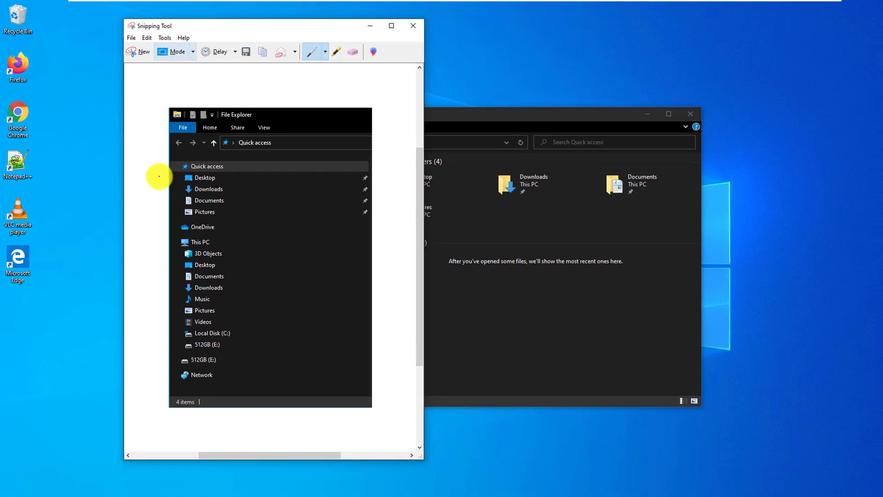
{"action": "left_click", "coordinate": [8, 490]}
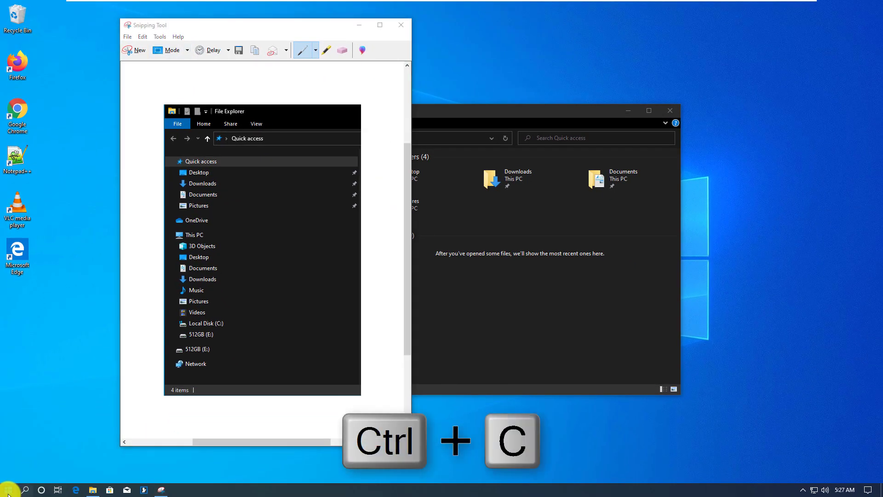
{"action": "mouse_move", "coordinate": [8, 466]}
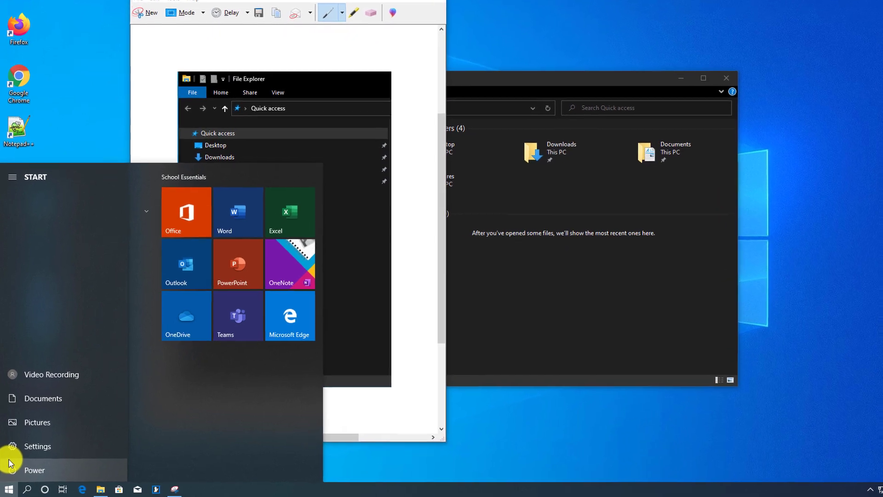
Step: Launch WordPad from Start search and paste the File Explorer snip into a new document
{"action": "type", "text": "p"}
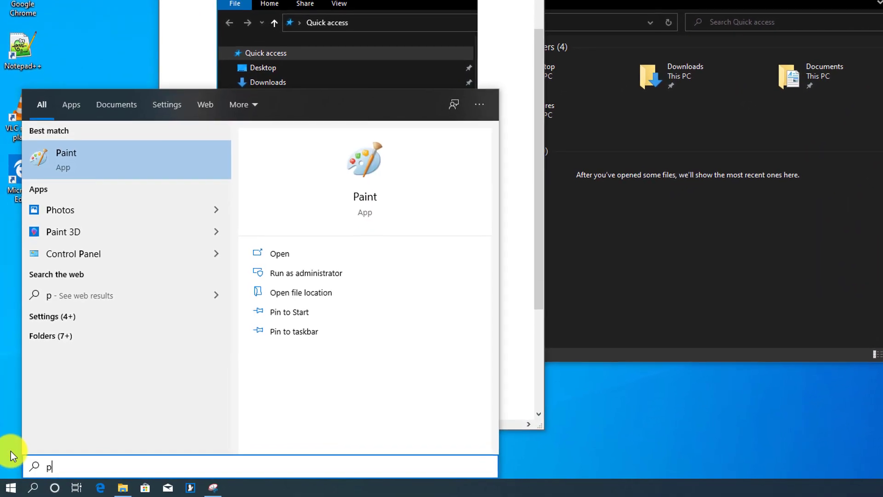
{"action": "key", "text": "BackSpace"}
{"action": "type", "text": "word"}
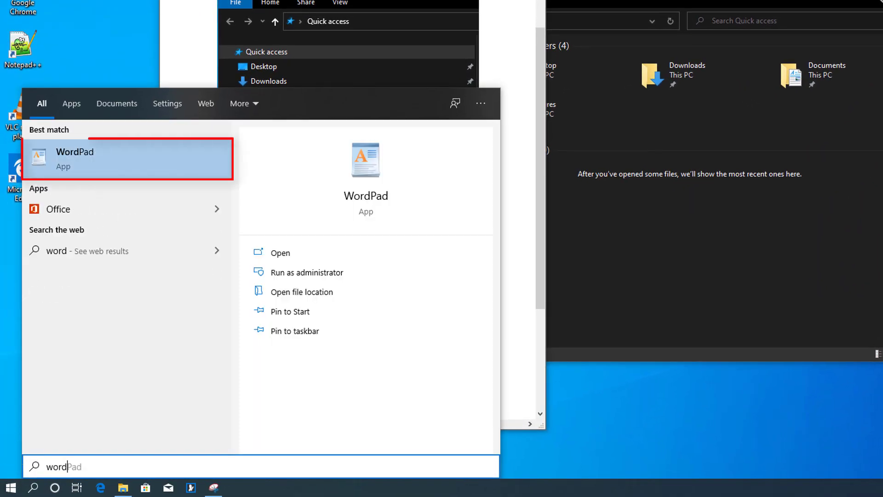
{"action": "left_click", "coordinate": [83, 160]}
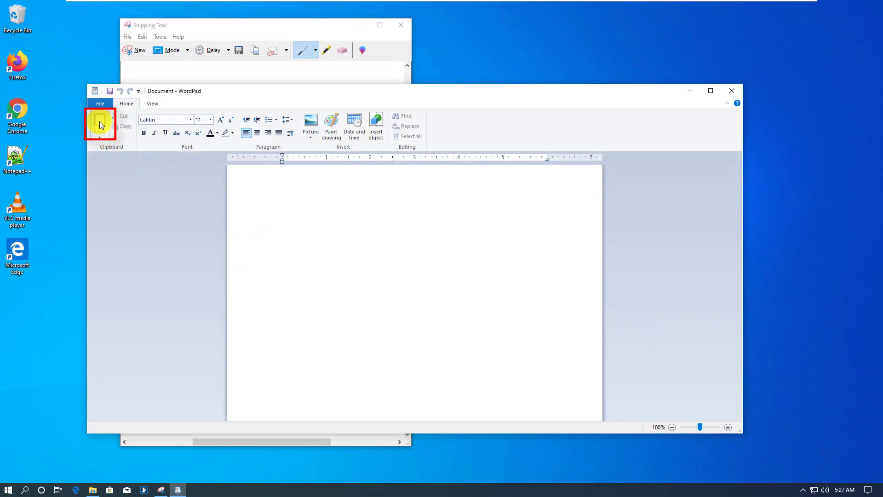
{"action": "left_click", "coordinate": [100, 123]}
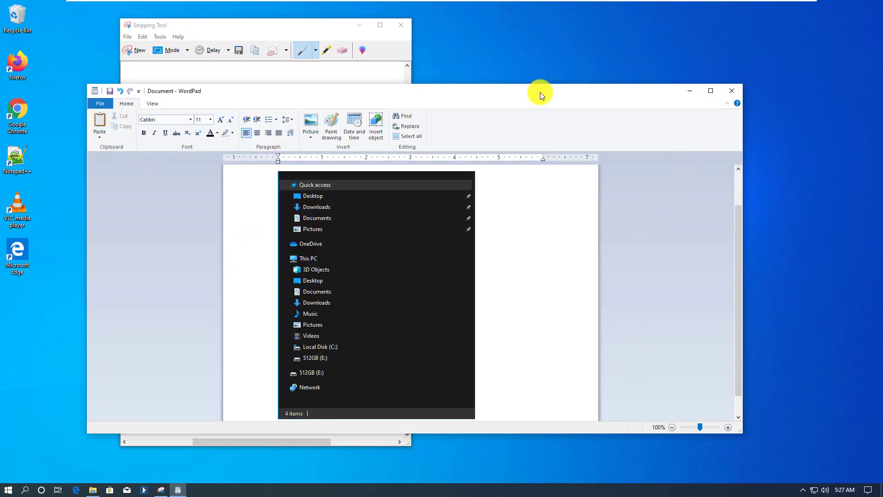
{"action": "left_click_drag", "start_coordinate": [538, 91], "coordinate": [506, 89]}
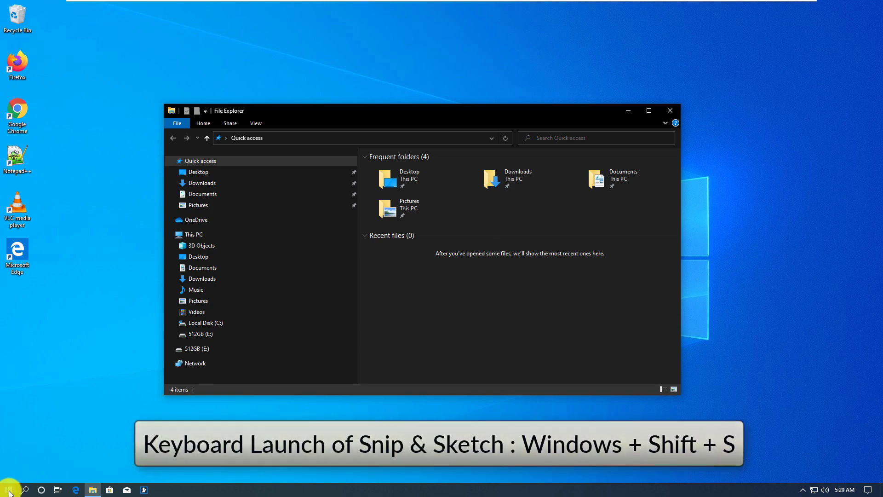
Step: Launch Snip & Sketch from a Start menu search for 'snip'
{"action": "left_click", "coordinate": [8, 491]}
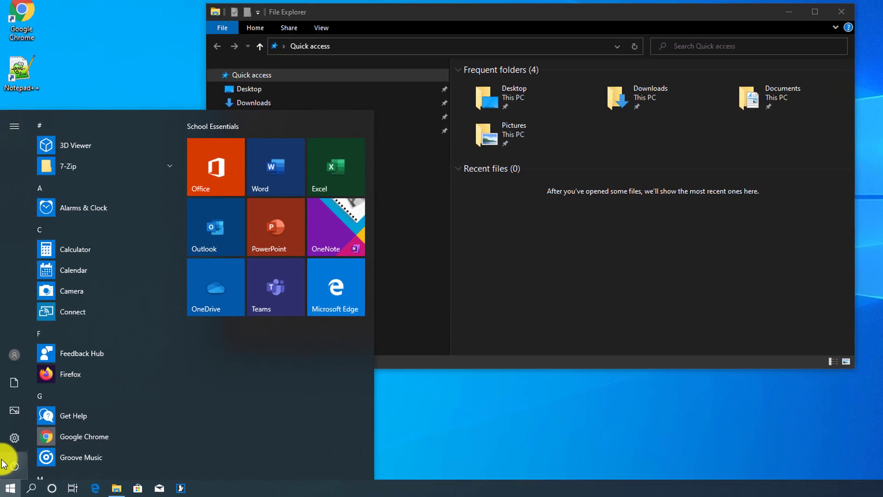
{"action": "type", "text": "snip"}
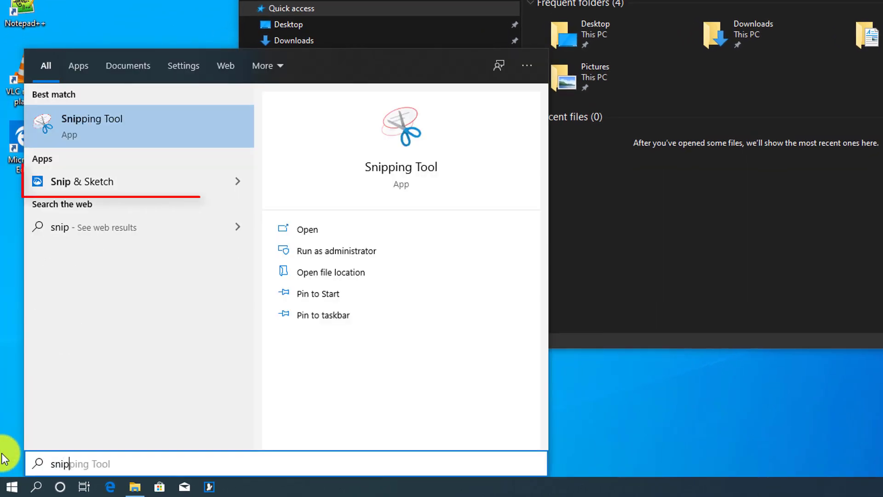
{"action": "left_click", "coordinate": [76, 181]}
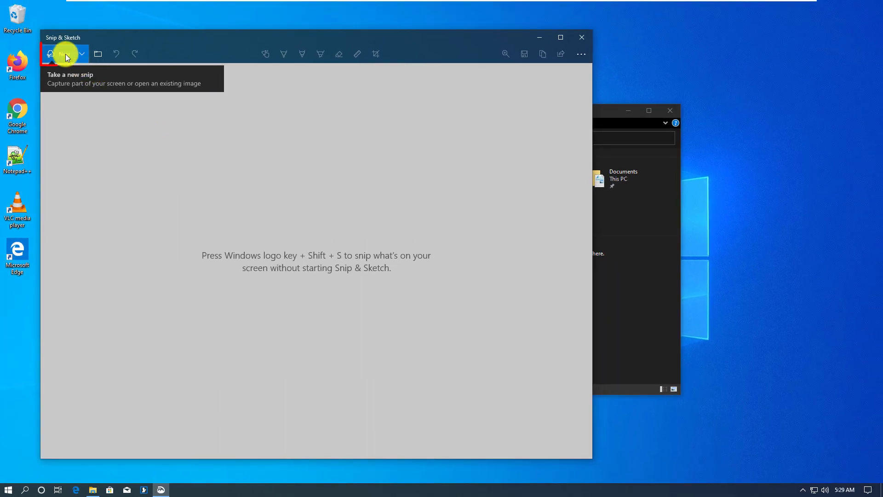
Step: Snip the File Explorer window, highlight the Desktop folder, and copy the snip
{"action": "left_click", "coordinate": [67, 55]}
{"action": "mouse_move", "coordinate": [164, 103]}
{"action": "left_mouse_down"}
{"action": "mouse_move", "coordinate": [671, 354]}
{"action": "mouse_move", "coordinate": [651, 374]}
{"action": "mouse_move", "coordinate": [678, 394]}
{"action": "left_mouse_up"}
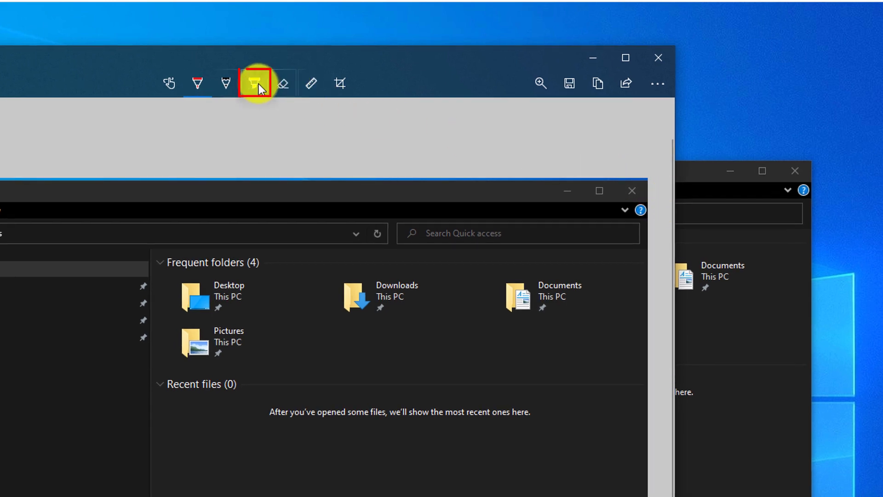
{"action": "left_click", "coordinate": [258, 84]}
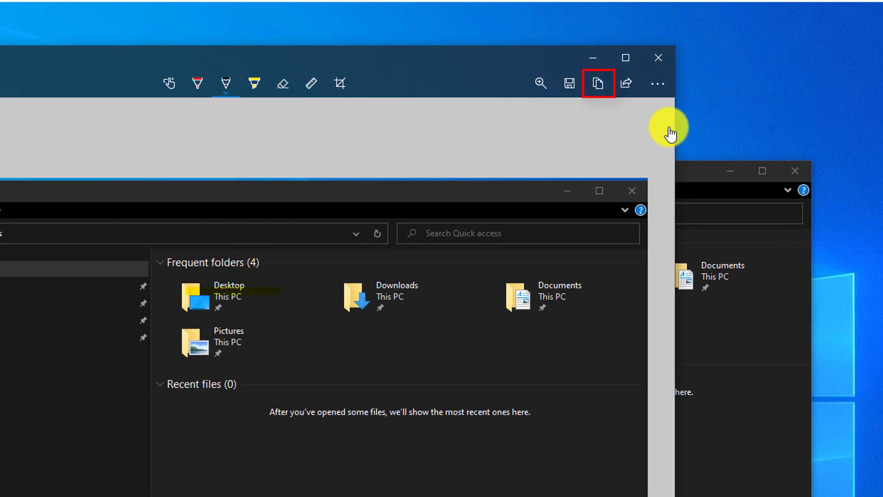
{"action": "left_click", "coordinate": [600, 85]}
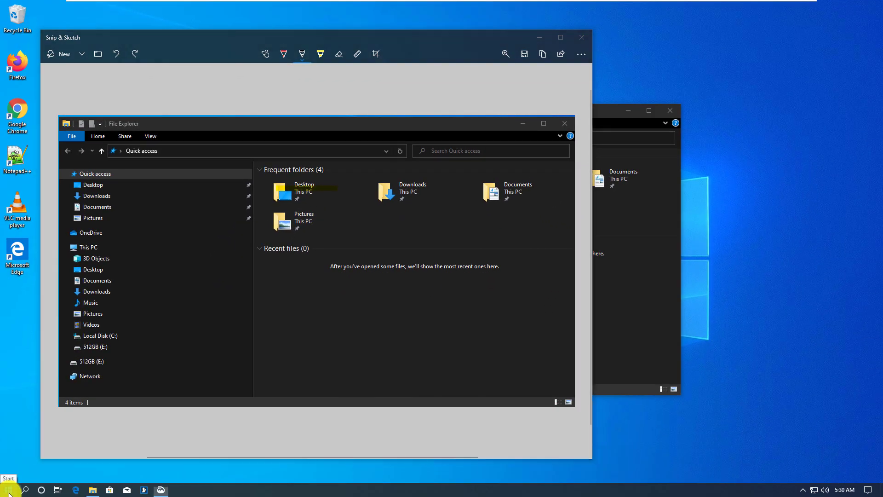
{"action": "left_click", "coordinate": [10, 491]}
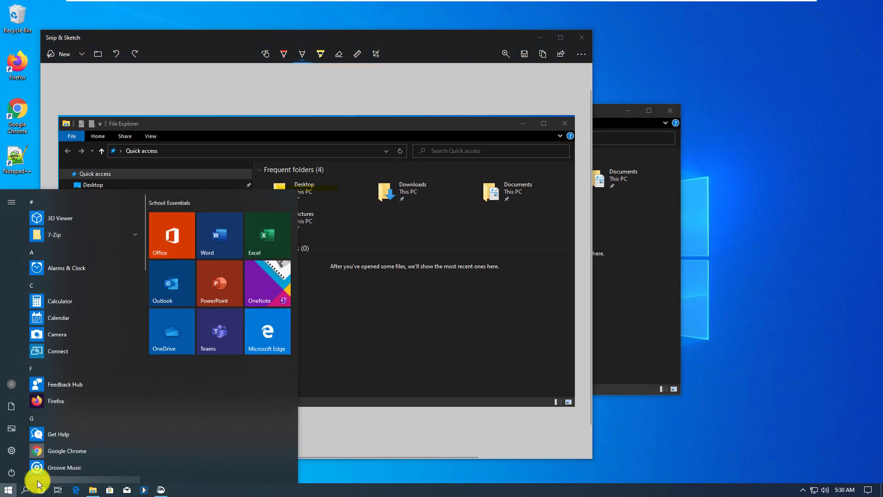
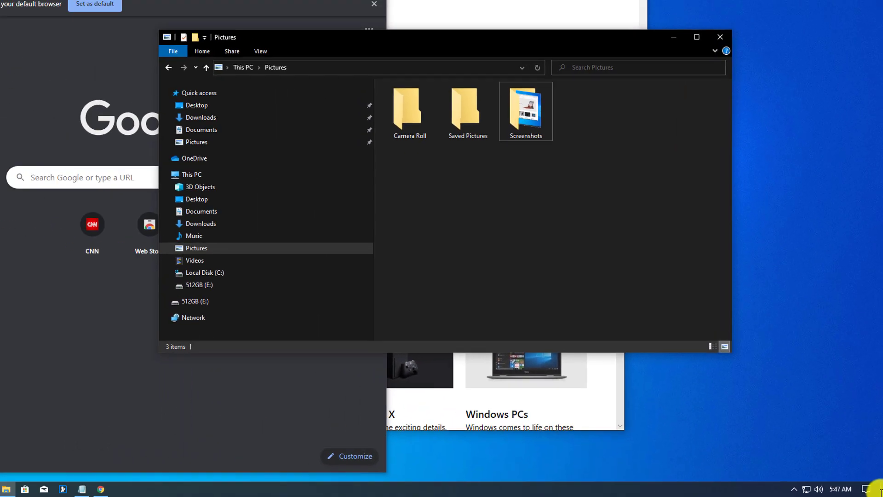
Step: Use the Show Desktop strip to minimise every window, then restore them all
{"action": "left_click", "coordinate": [880, 486]}
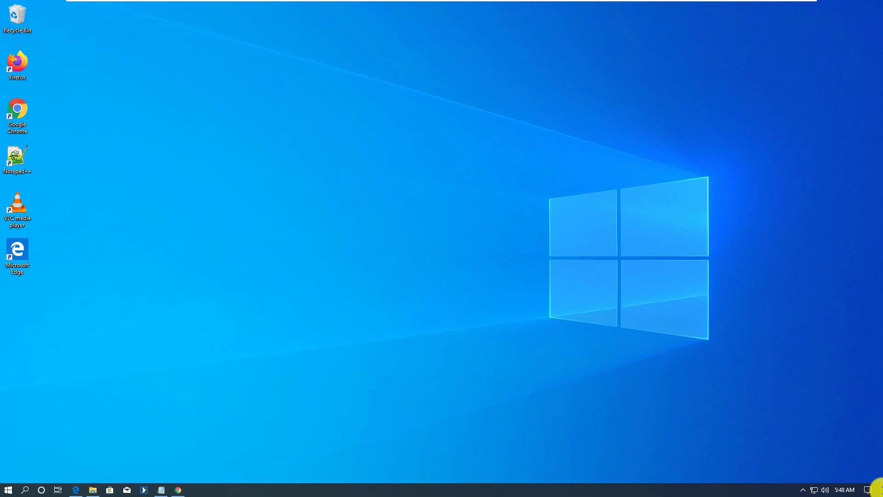
{"action": "left_click", "coordinate": [880, 487]}
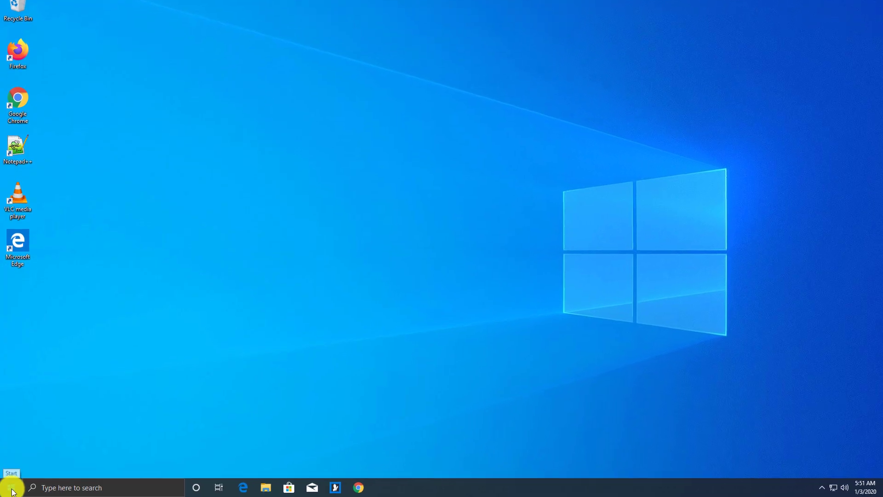
Step: Find Command Prompt with a Start search for 'comm' and run it as administrator, approving the UAC prompt
{"action": "left_click", "coordinate": [12, 492]}
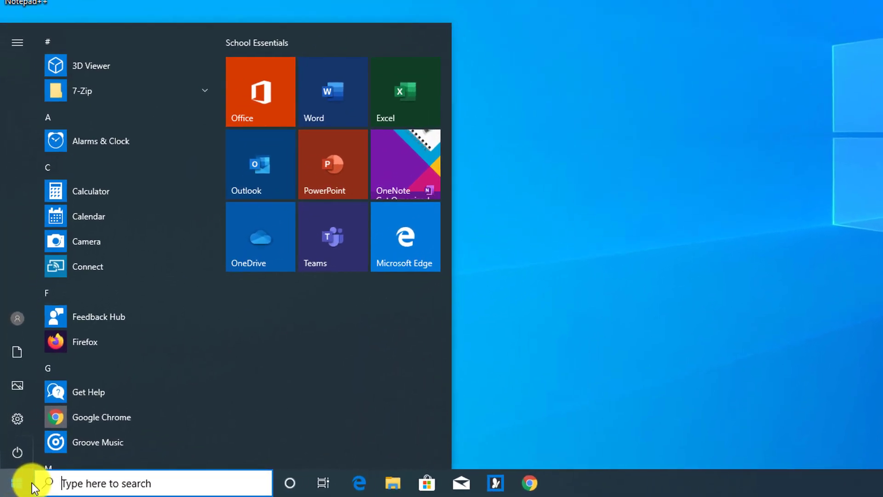
{"action": "type", "text": "cmd"}
{"action": "key", "text": "BackSpace"}
{"action": "key", "text": "BackSpace"}
{"action": "key", "text": "BackSpace"}
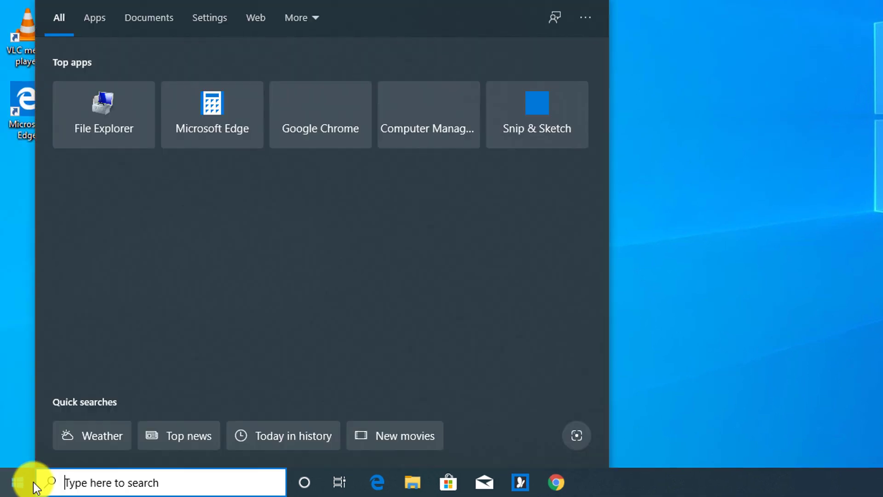
{"action": "type", "text": "comm"}
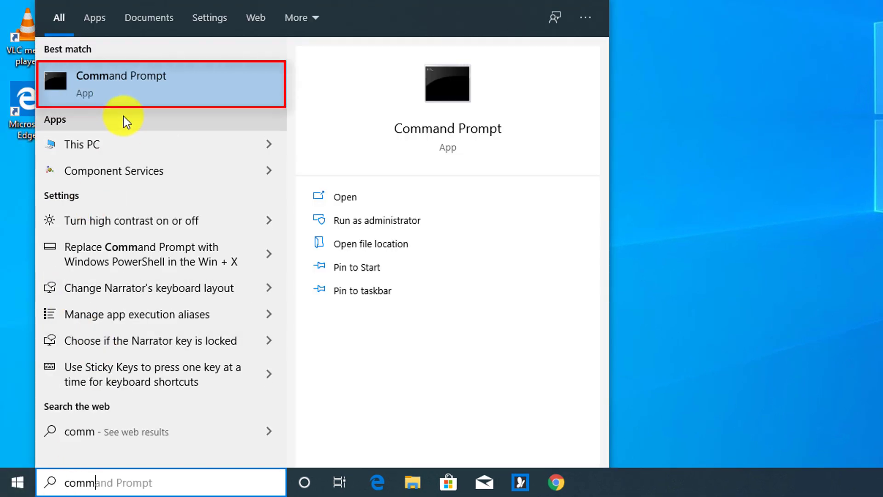
{"action": "right_click", "coordinate": [128, 84]}
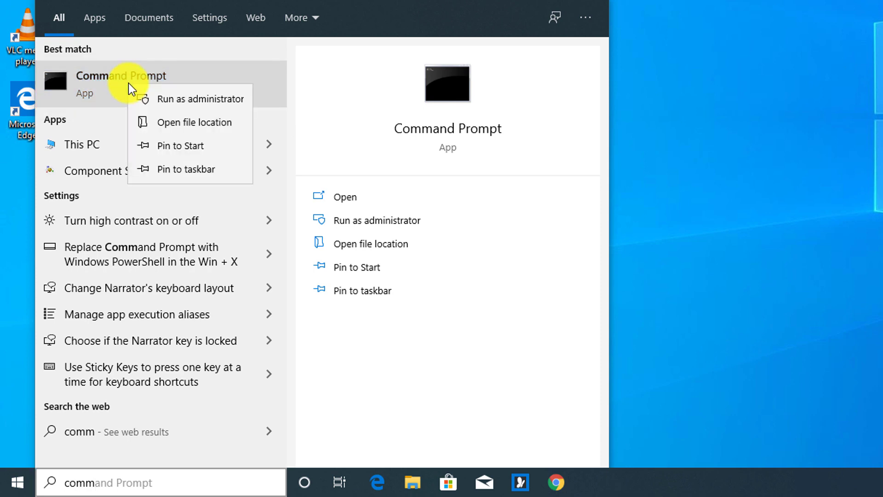
{"action": "left_click", "coordinate": [177, 100]}
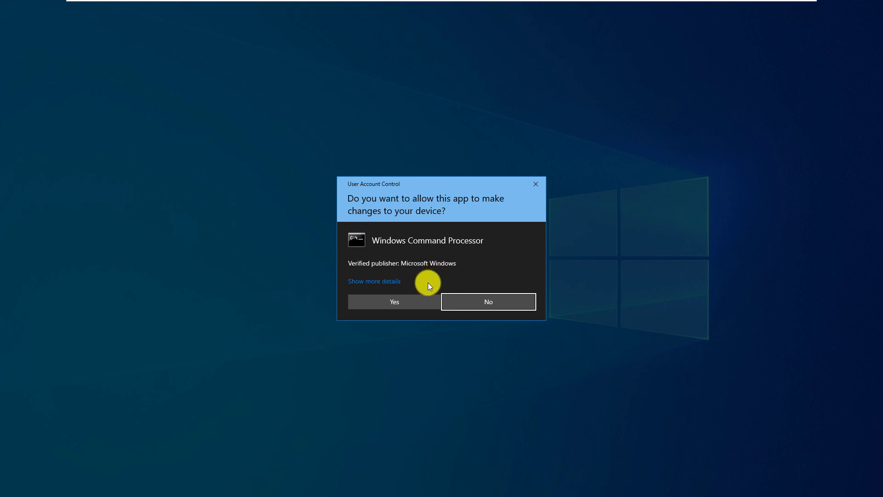
{"action": "left_click", "coordinate": [410, 302]}
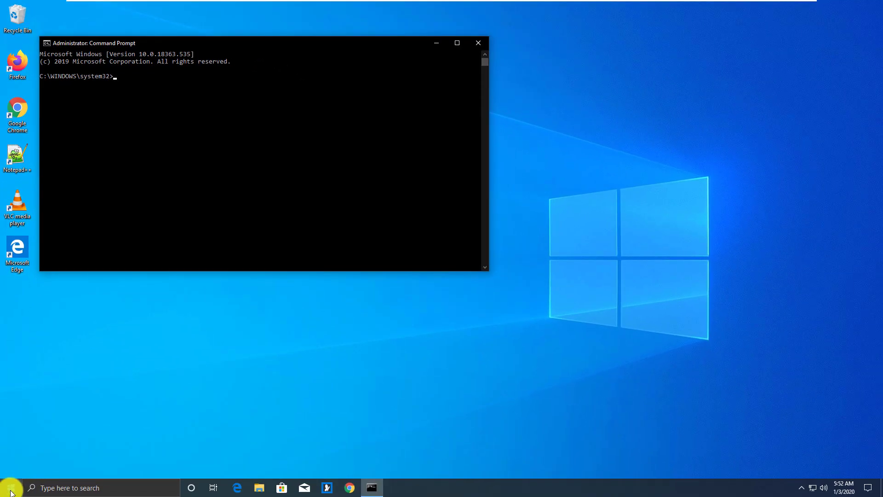
Step: Open a regular Command Prompt from a 'command' search and arrange it alongside the administrator window
{"action": "left_click", "coordinate": [11, 488]}
{"action": "type", "text": "c"}
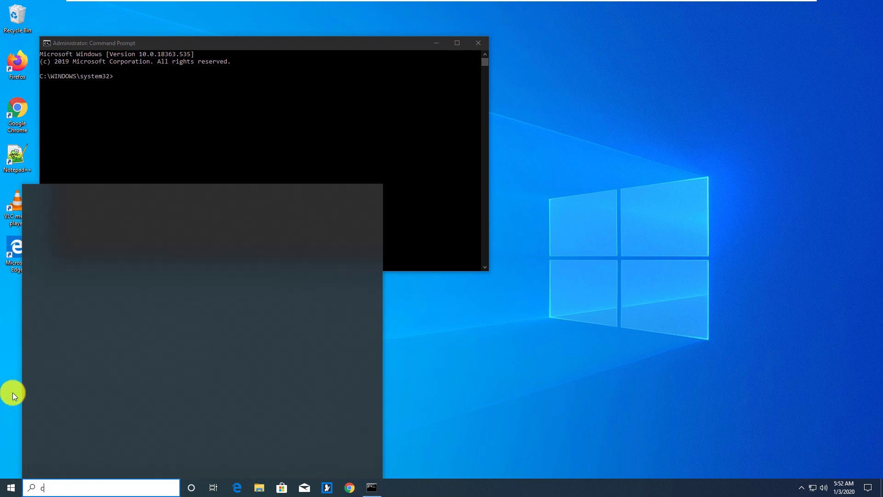
{"action": "type", "text": "om"}
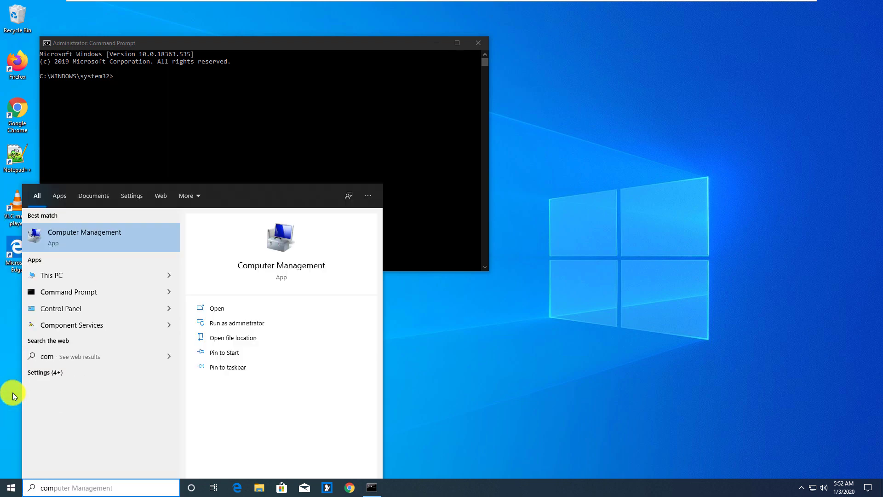
{"action": "type", "text": "mand"}
{"action": "key", "text": "Return"}
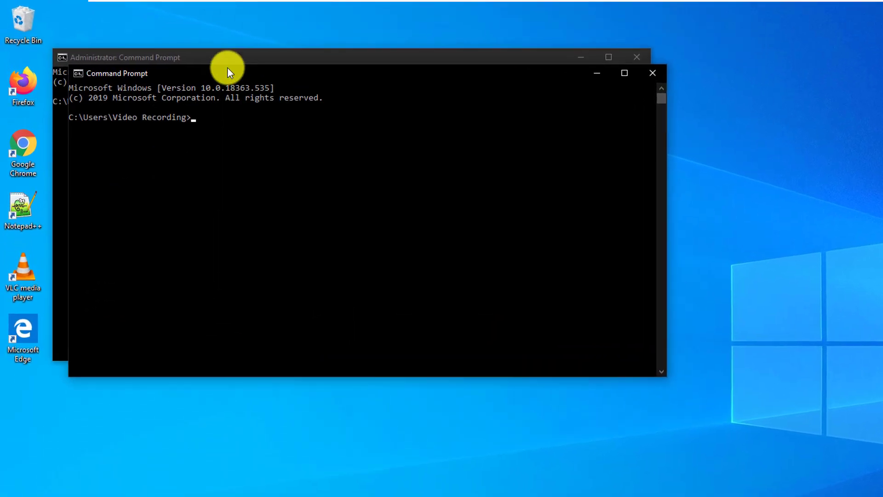
{"action": "left_click_drag", "start_coordinate": [227, 60], "coordinate": [257, 140]}
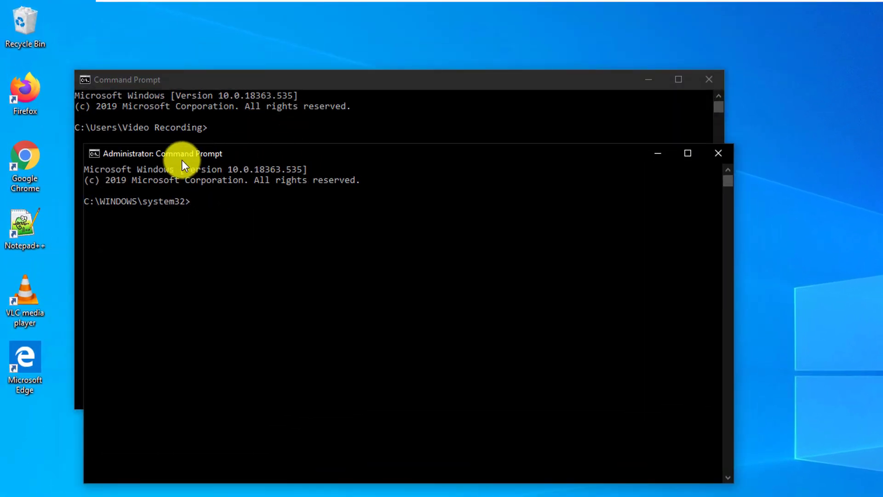
{"action": "left_click", "coordinate": [181, 80]}
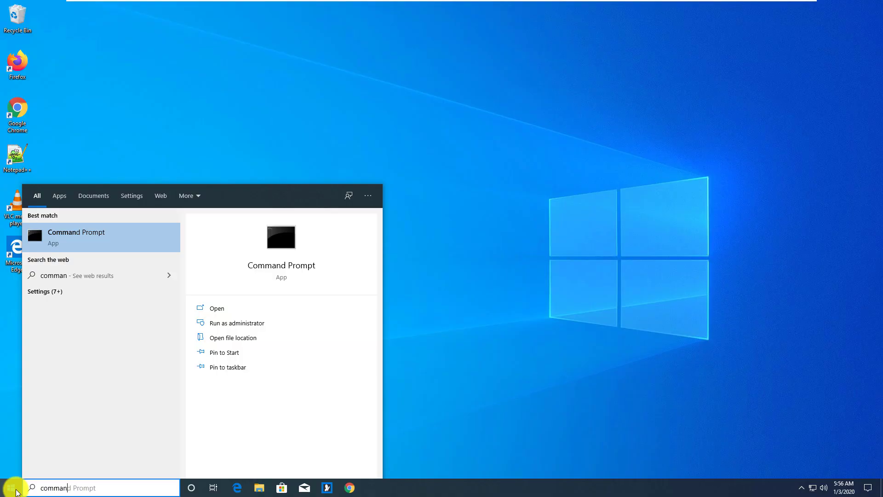
Step: Run cd .. in a fresh Command Prompt so it moves up to C:\Users
{"action": "key", "text": "Return"}
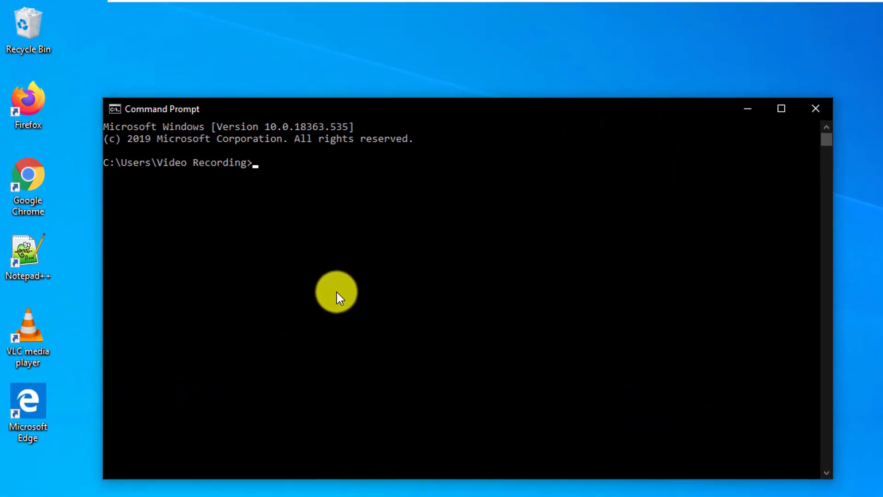
{"action": "type", "text": ".."}
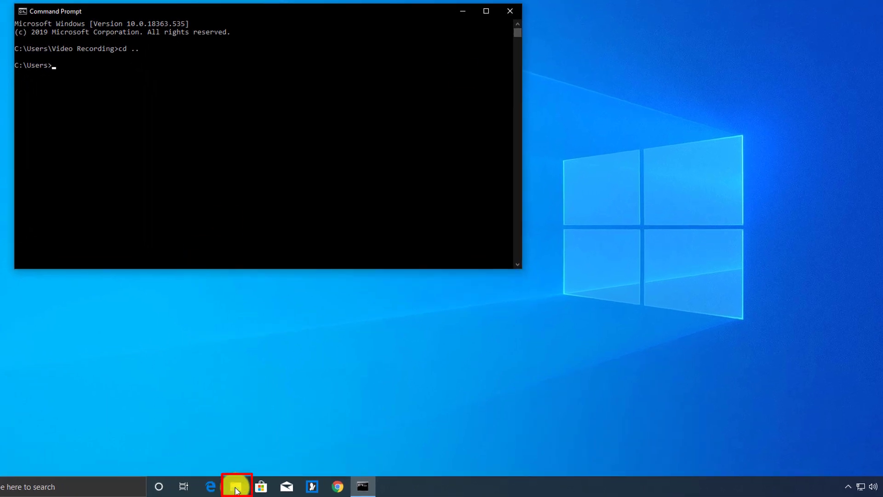
Step: Browse to C:\Temp in File Explorer and enter cmd in the address bar to open a prompt there
{"action": "left_click", "coordinate": [236, 489]}
{"action": "left_click", "coordinate": [276, 266]}
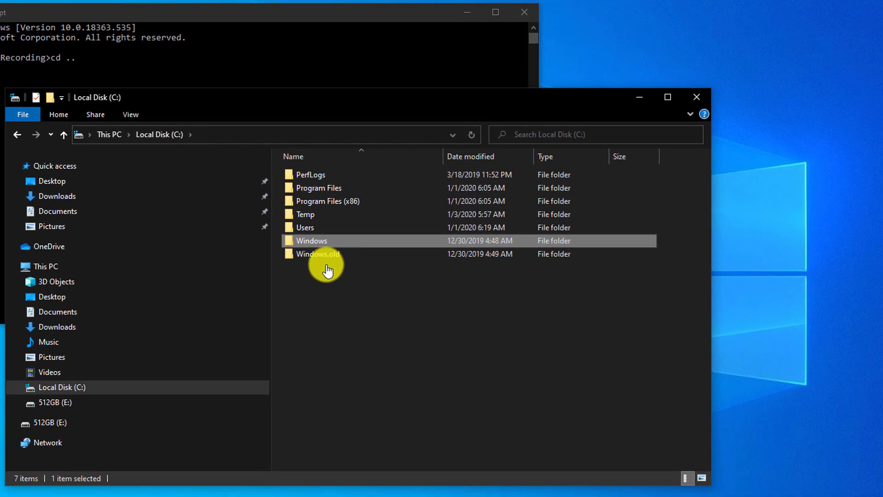
{"action": "double_click", "coordinate": [313, 214]}
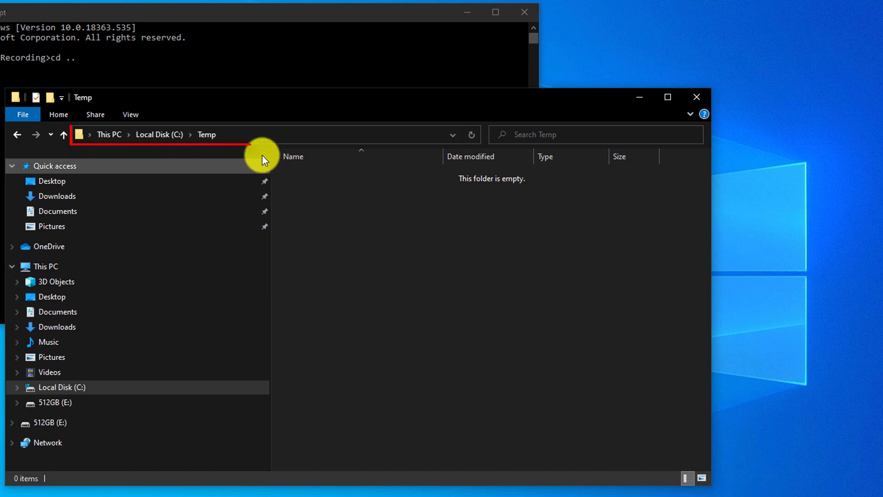
{"action": "left_click", "coordinate": [224, 137]}
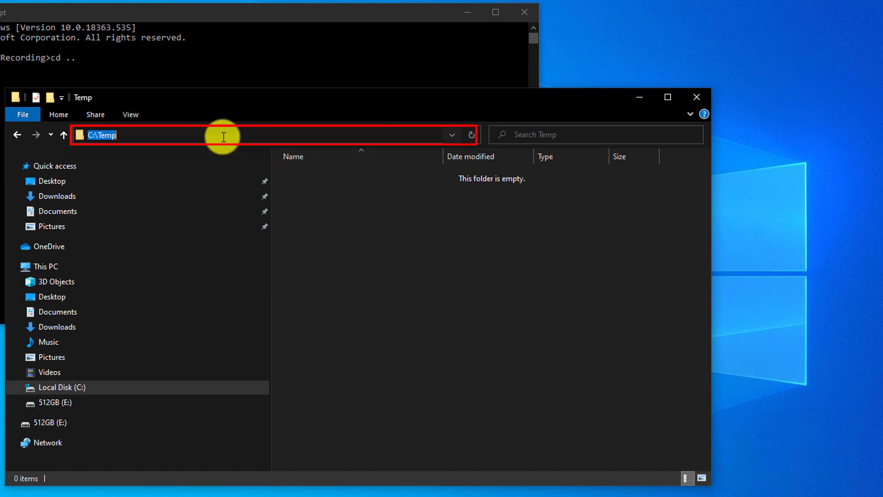
{"action": "type", "text": "cmd"}
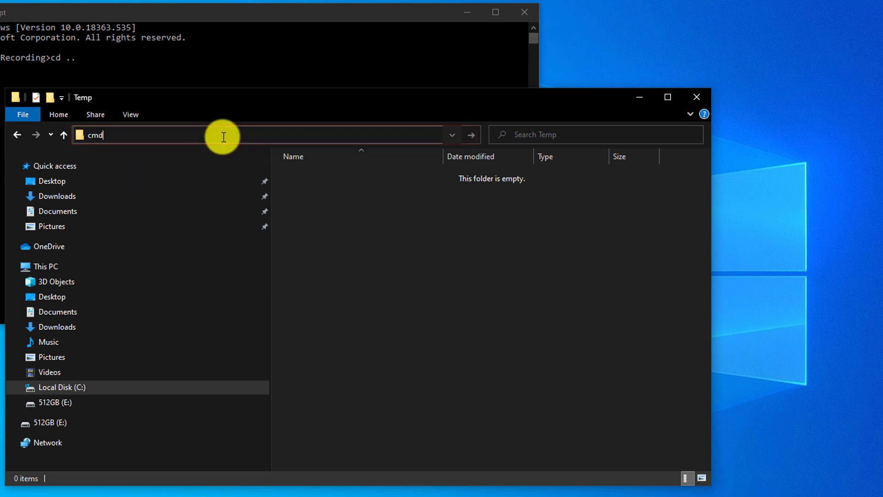
{"action": "key", "text": "Return"}
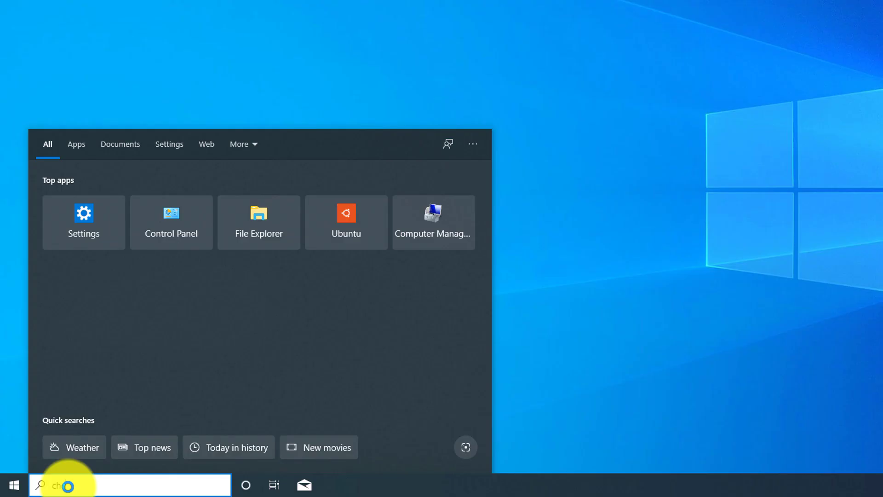
Step: Open Windows Update with a 'check for updates' search and start downloading the pending updates
{"action": "type", "text": "check for update"}
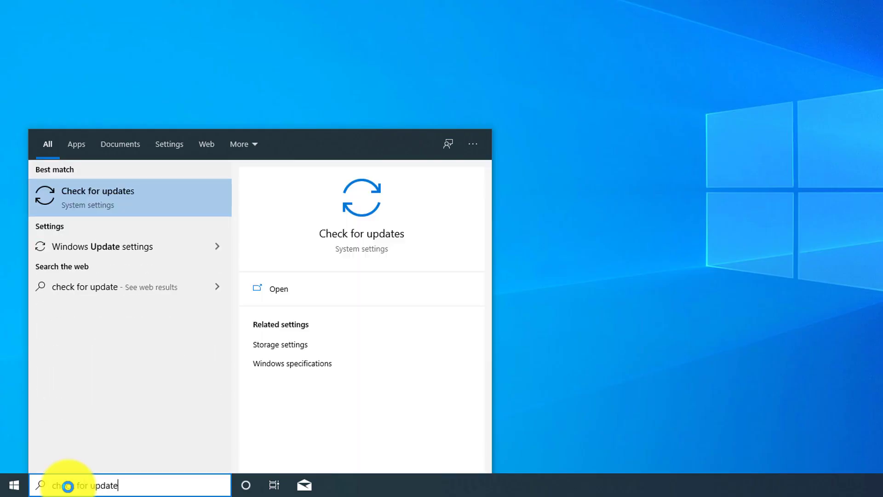
{"action": "key", "text": "Return"}
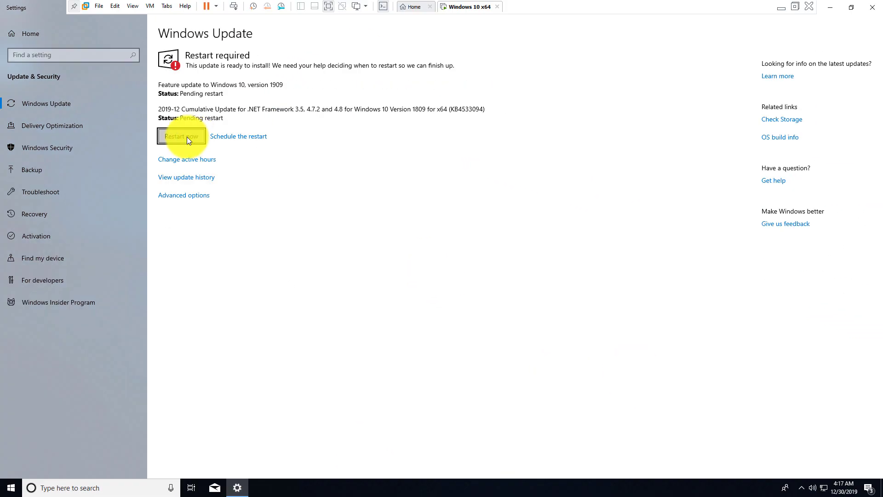
{"action": "left_click", "coordinate": [187, 136]}
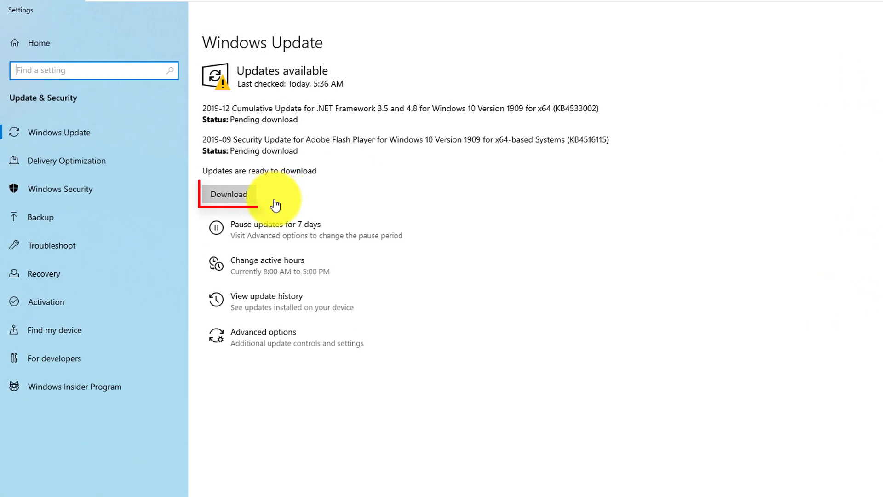
{"action": "left_click", "coordinate": [226, 197]}
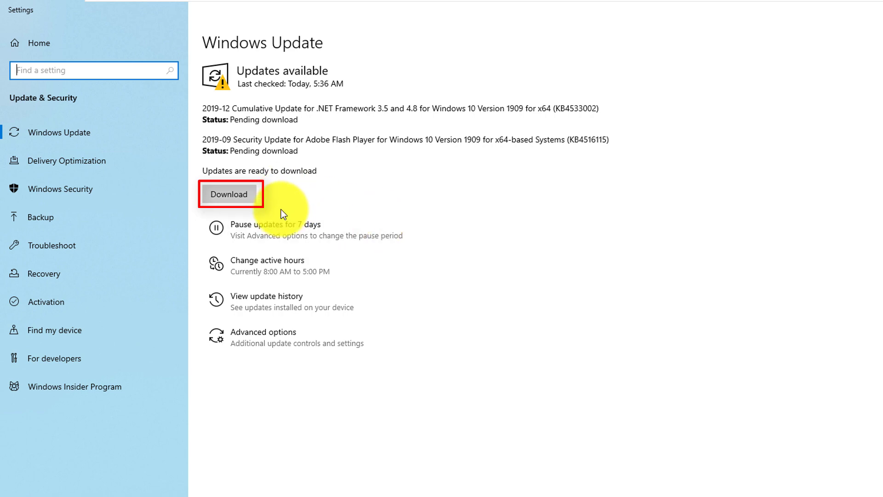
{"action": "left_click", "coordinate": [240, 201]}
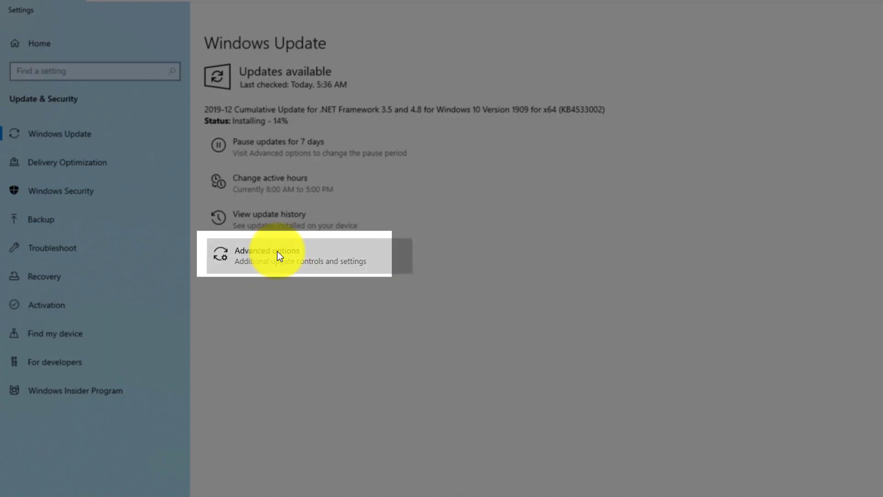
Step: Open Windows Update's Advanced options and view the Pause until dates without picking one
{"action": "left_click", "coordinate": [278, 256]}
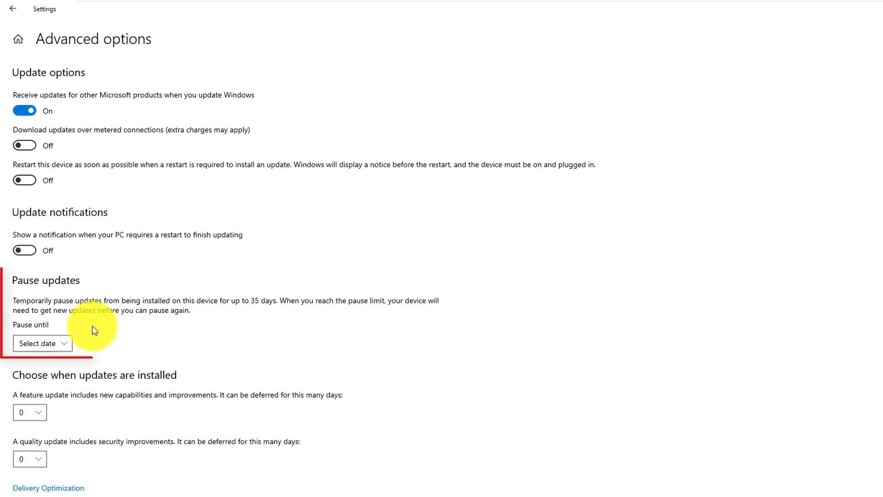
{"action": "left_click", "coordinate": [67, 342]}
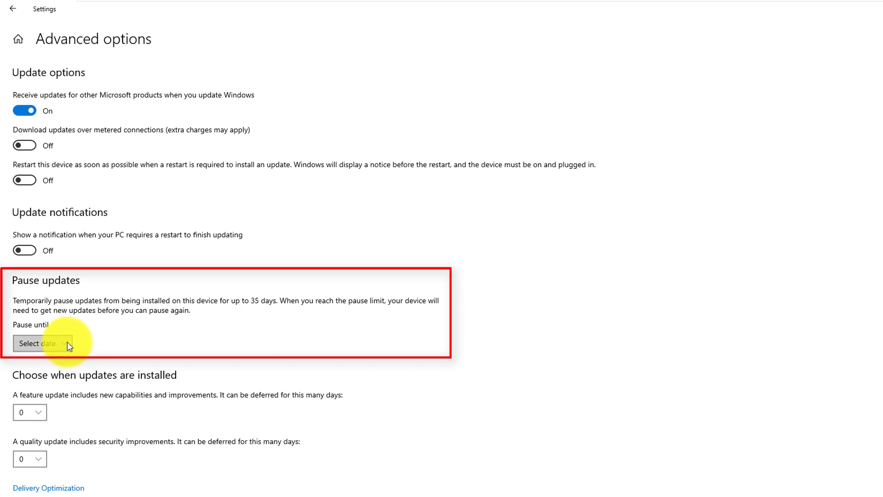
{"action": "left_click", "coordinate": [161, 342]}
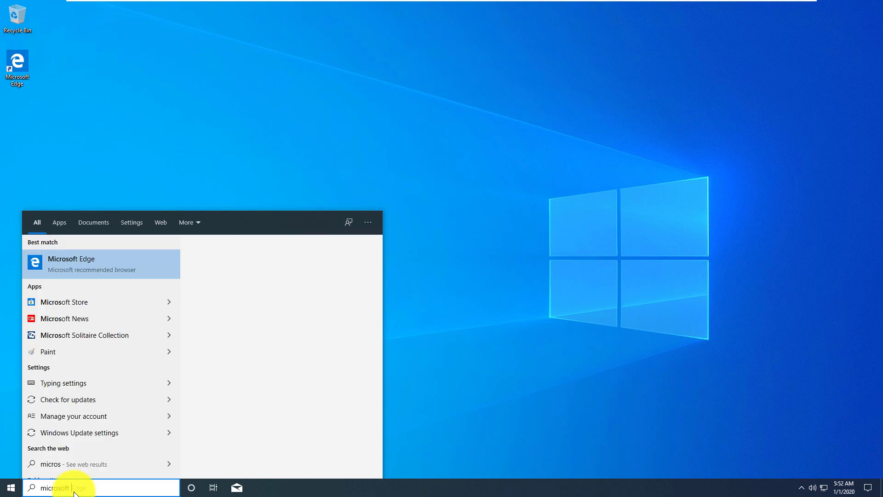
Step: Launch Microsoft Store, view the Office 365 Personal offer, then go back to Home
{"action": "type", "text": "oft store"}
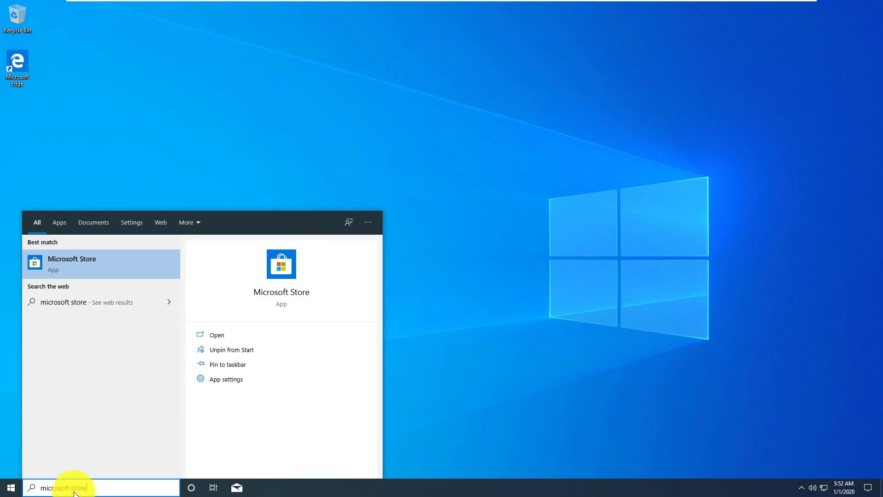
{"action": "key", "text": "Return"}
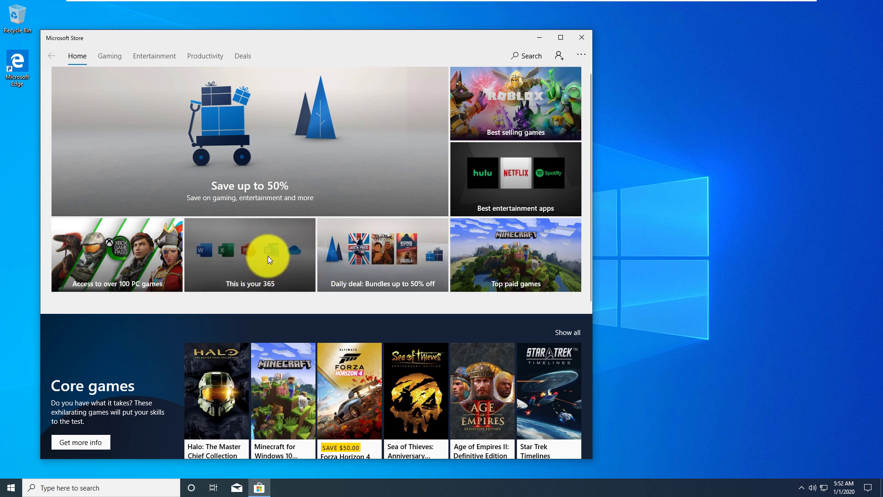
{"action": "left_click", "coordinate": [295, 256]}
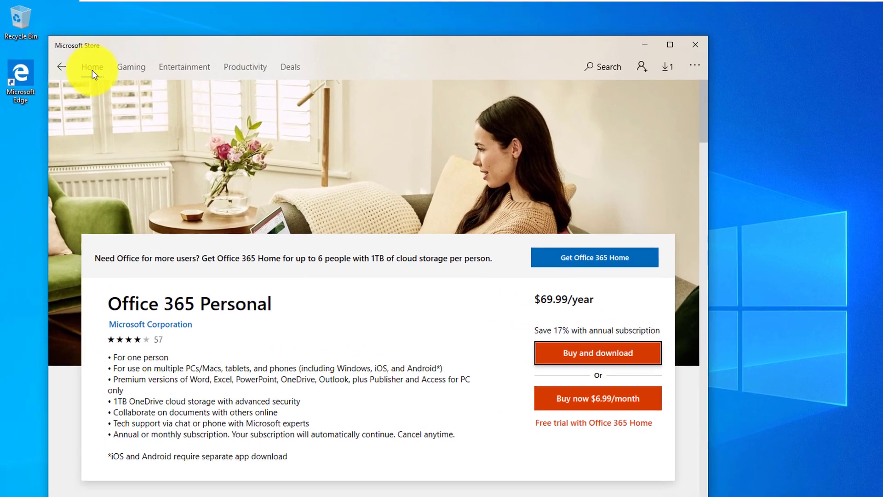
{"action": "left_click", "coordinate": [86, 63]}
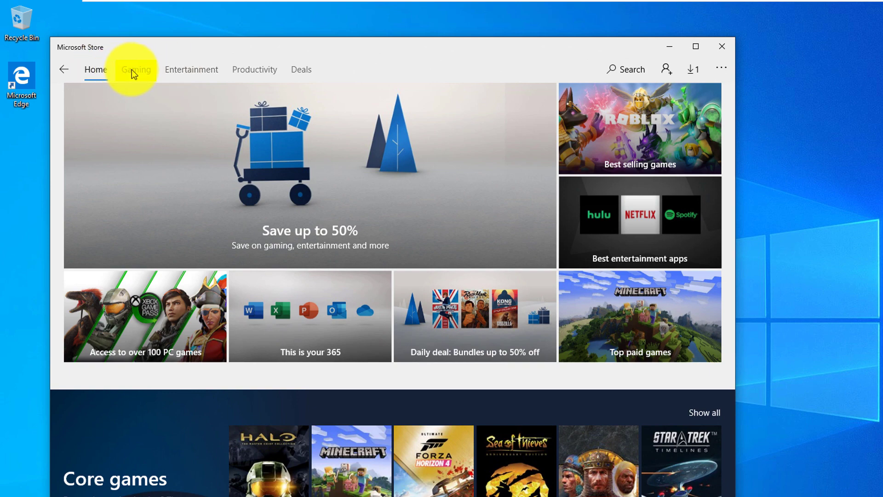
Step: Browse the Store's Gaming and Entertainment sections, ending on the Productivity apps page
{"action": "left_click", "coordinate": [134, 70]}
{"action": "left_click", "coordinate": [198, 74]}
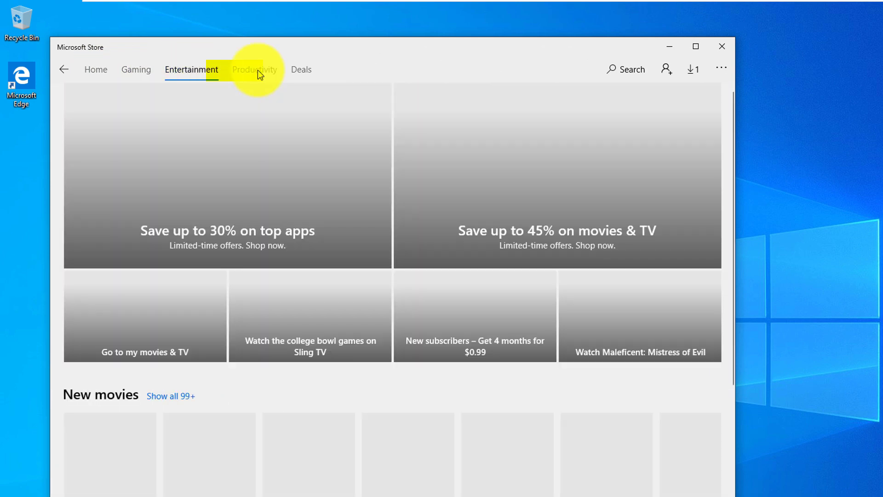
{"action": "left_click", "coordinate": [257, 73]}
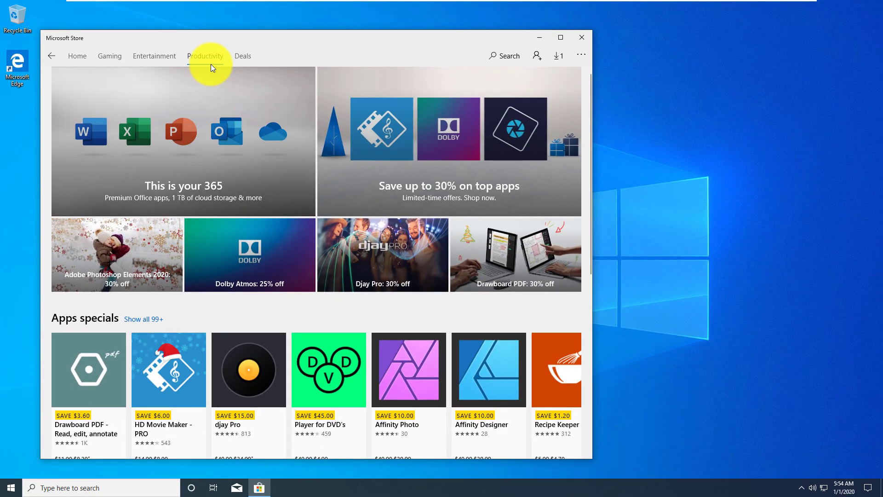
{"action": "left_click", "coordinate": [211, 59]}
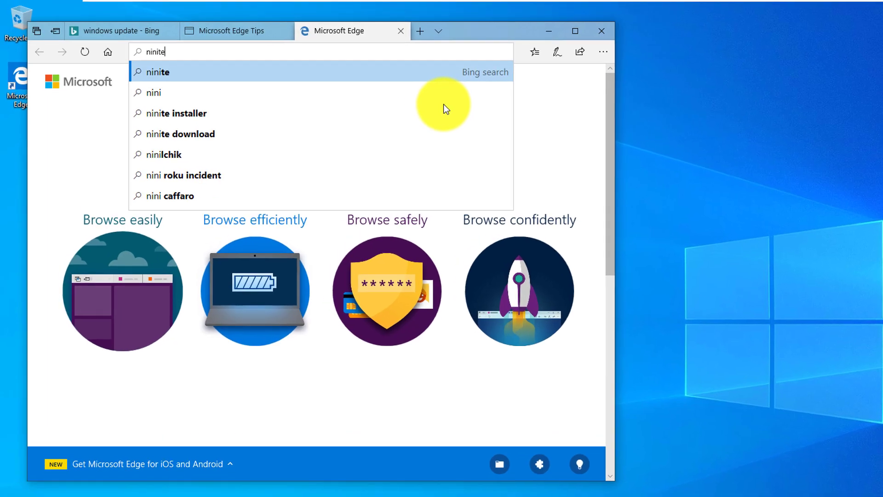
Step: Load ninite.com in Edge and tick Chrome, Firefox, 7-Zip, VLC and Notepad++
{"action": "type", "text": "te.com"}
{"action": "key", "text": "Return"}
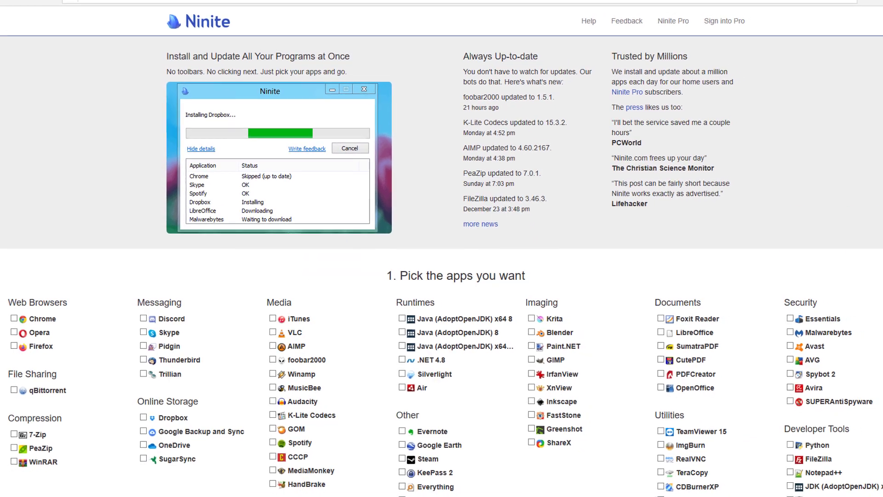
{"action": "left_click_drag", "start_coordinate": [879, 203], "coordinate": [874, 254]}
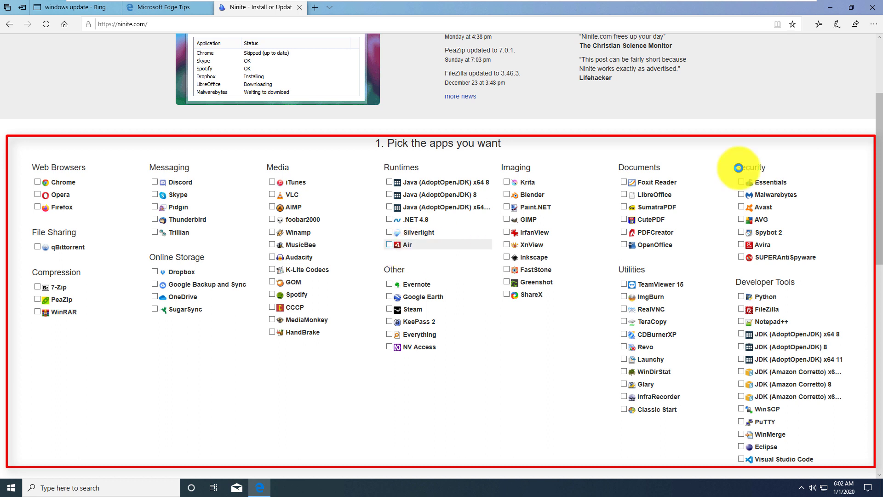
{"action": "left_click", "coordinate": [40, 182]}
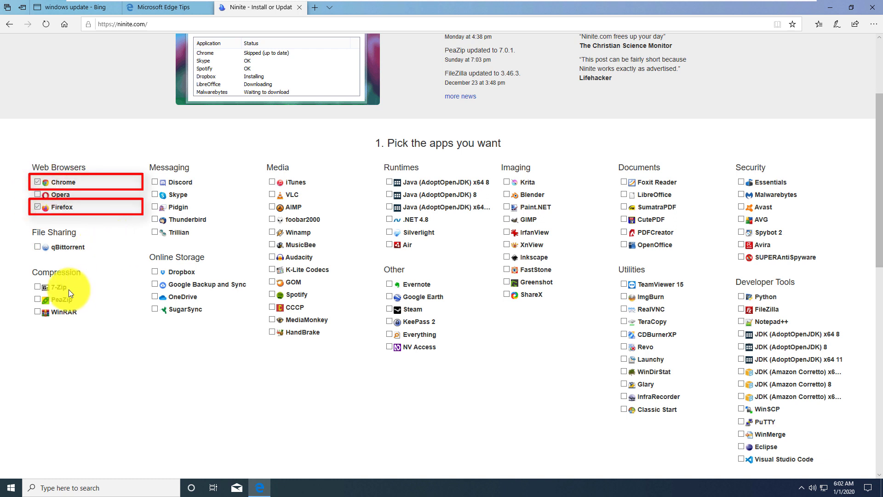
{"action": "left_click", "coordinate": [35, 286]}
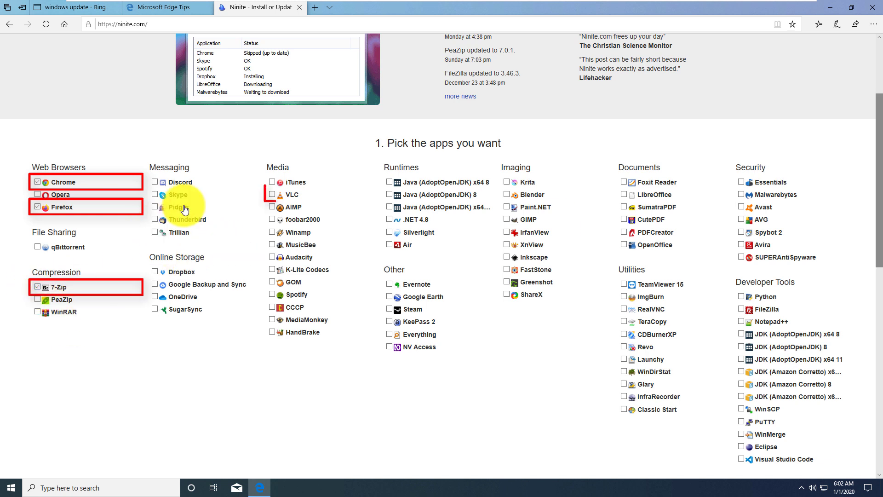
{"action": "left_click", "coordinate": [273, 196]}
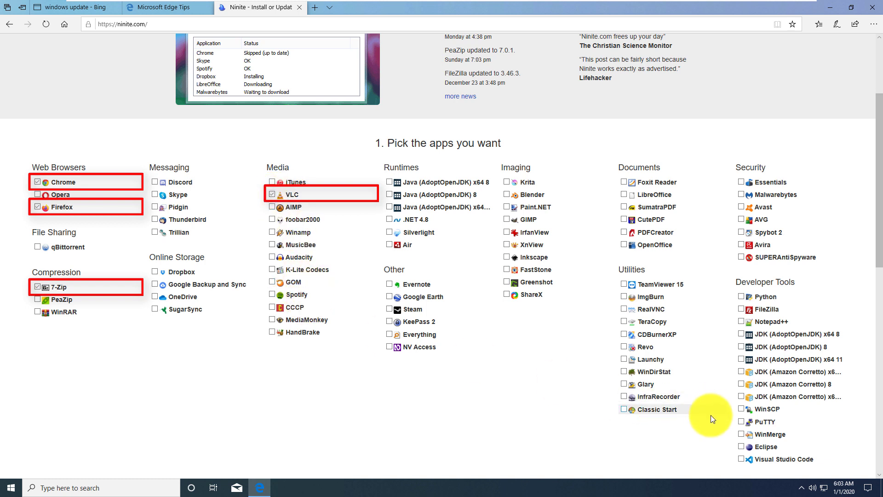
{"action": "left_click", "coordinate": [742, 323]}
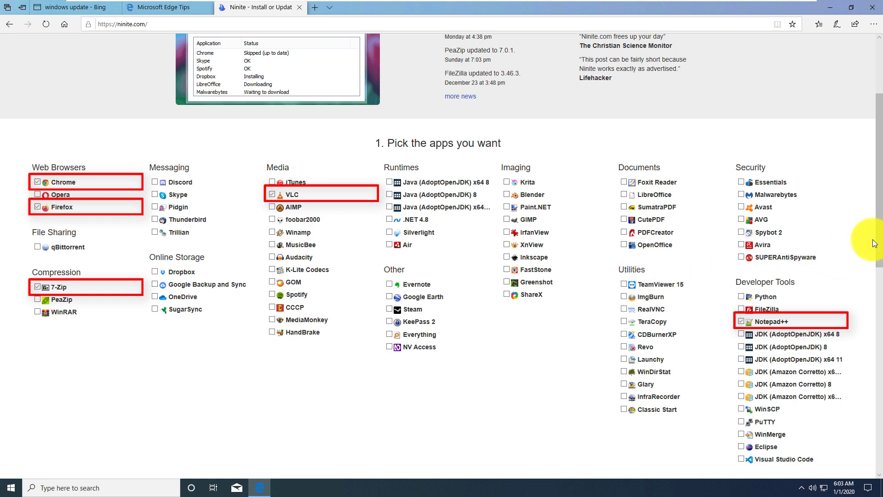
{"action": "left_click_drag", "start_coordinate": [880, 245], "coordinate": [877, 299]}
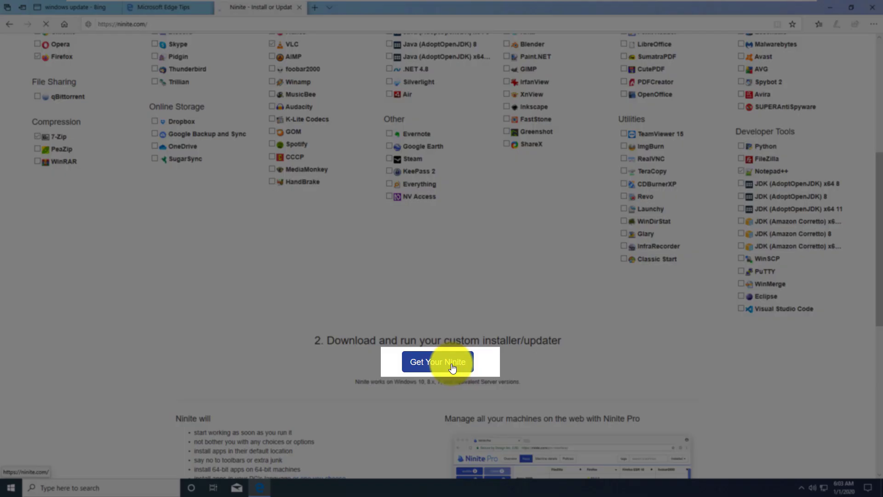
Step: Download and run the custom Ninite installer, approve the UAC prompt, and show installation details
{"action": "left_click", "coordinate": [452, 367]}
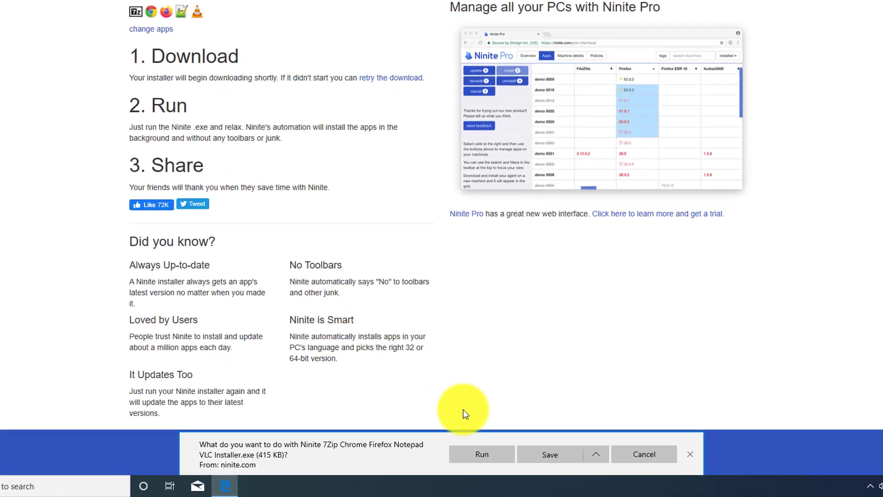
{"action": "left_click", "coordinate": [502, 455]}
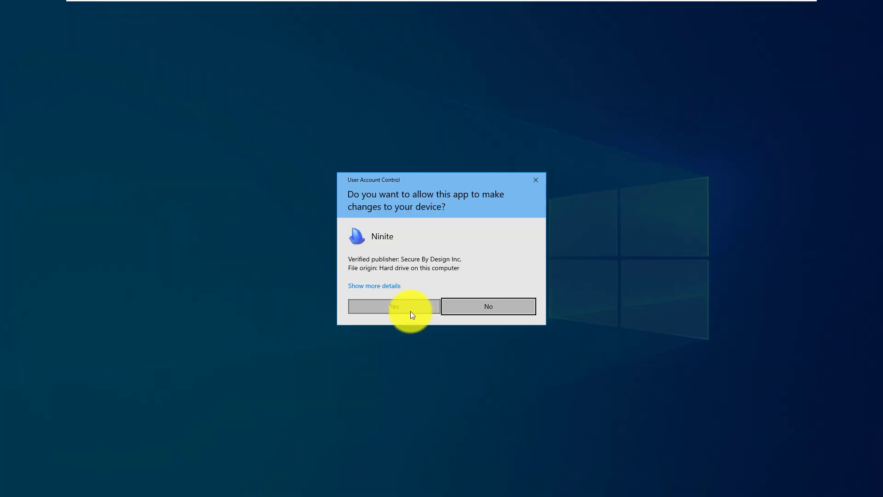
{"action": "left_click", "coordinate": [412, 312]}
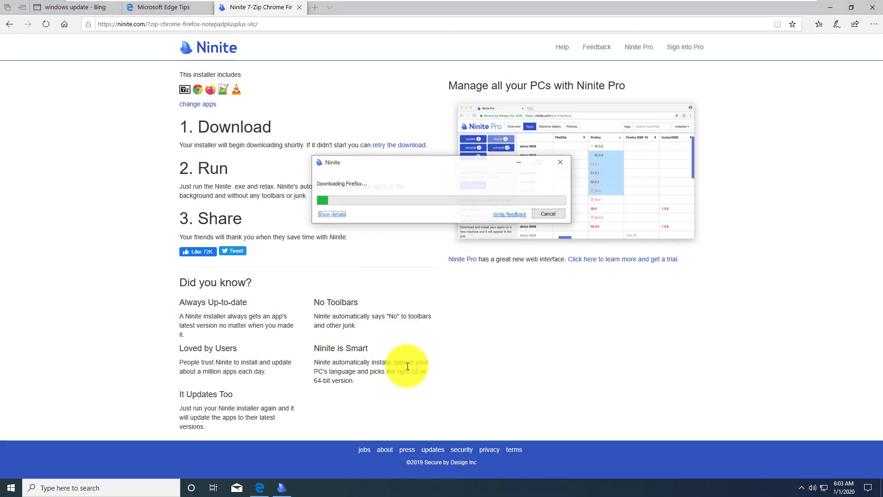
{"action": "left_click", "coordinate": [333, 215]}
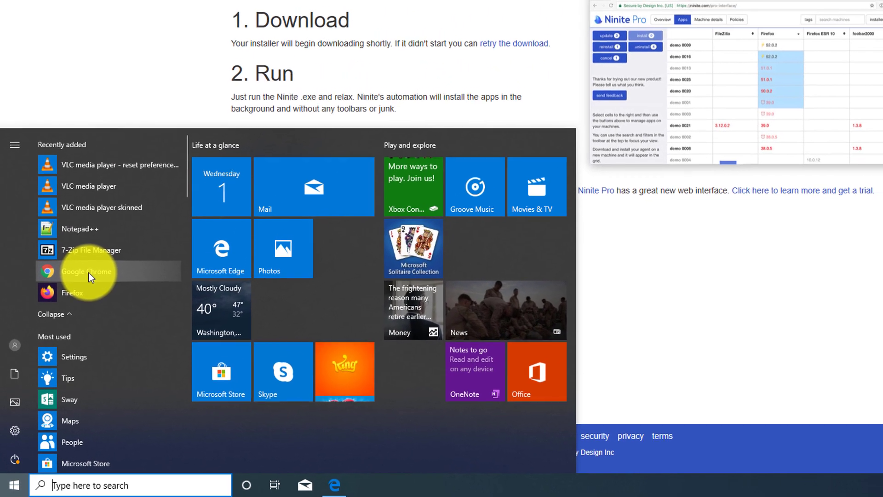
Step: Launch the newly installed Chrome, pin it to the taskbar, and close its welcome window
{"action": "left_click", "coordinate": [89, 274]}
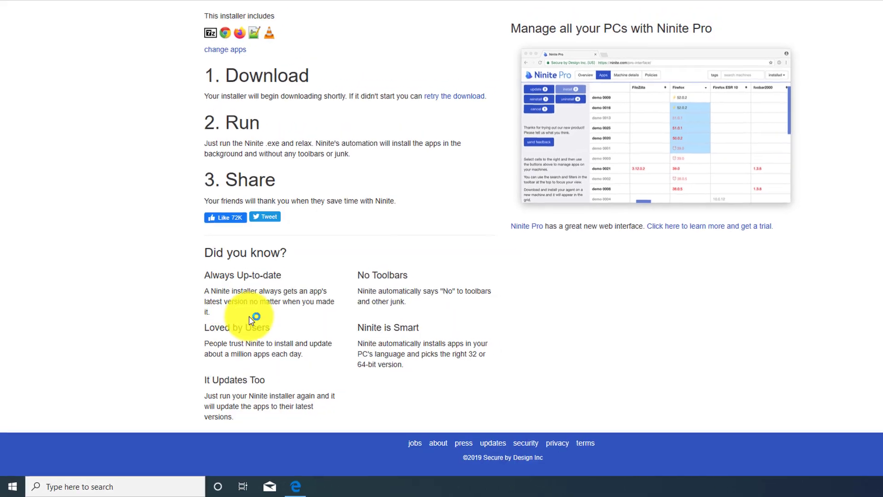
{"action": "right_click", "coordinate": [297, 489]}
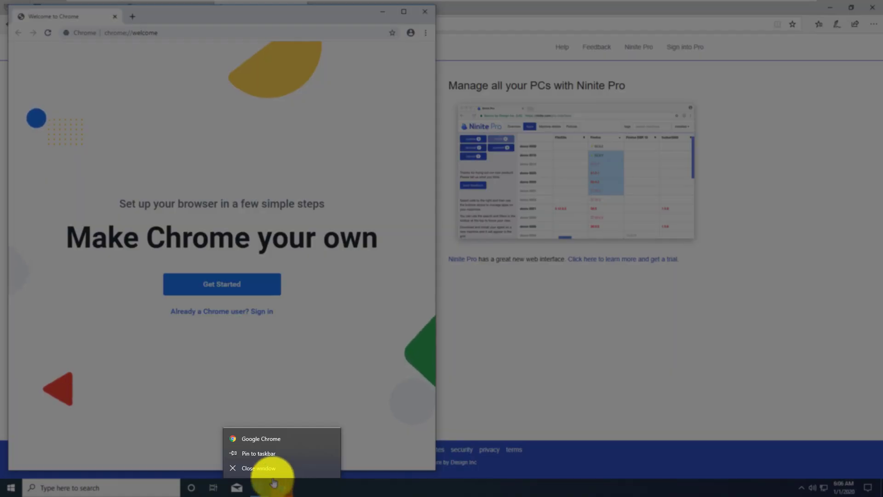
{"action": "left_click", "coordinate": [266, 454]}
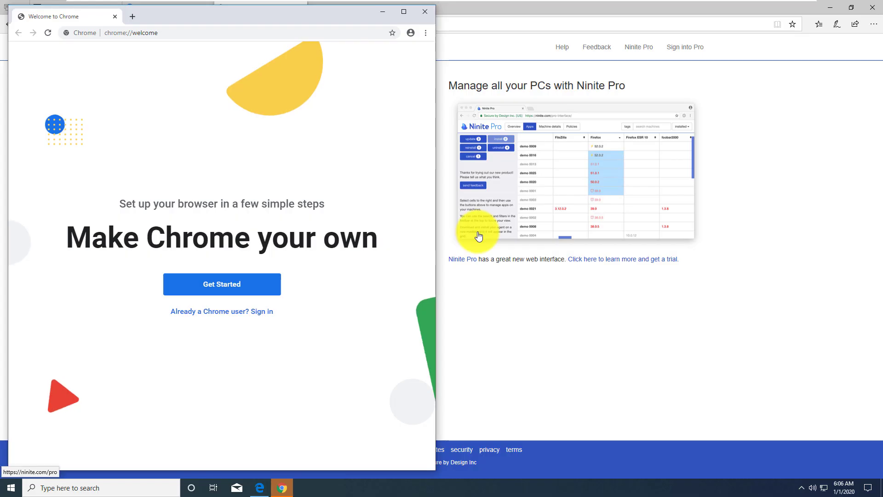
{"action": "left_click", "coordinate": [426, 11]}
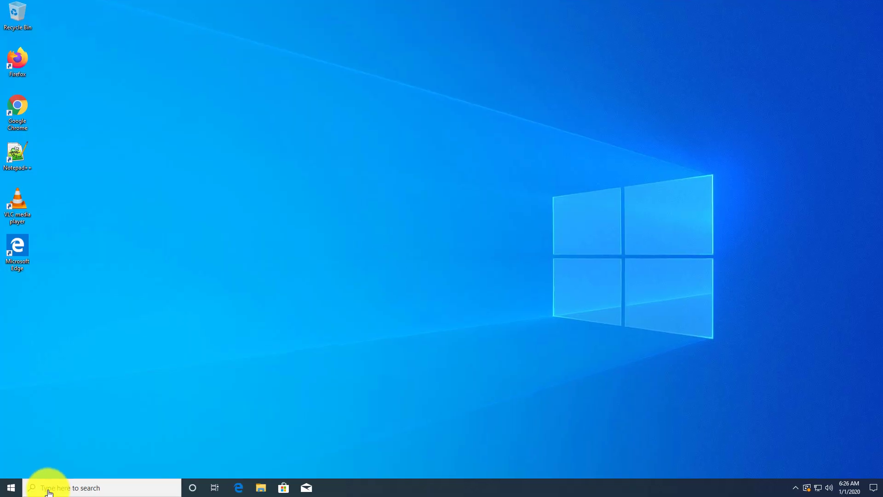
Step: Search 'computer' for Computer Management, list Local Users, and start a New User form
{"action": "left_click", "coordinate": [49, 490]}
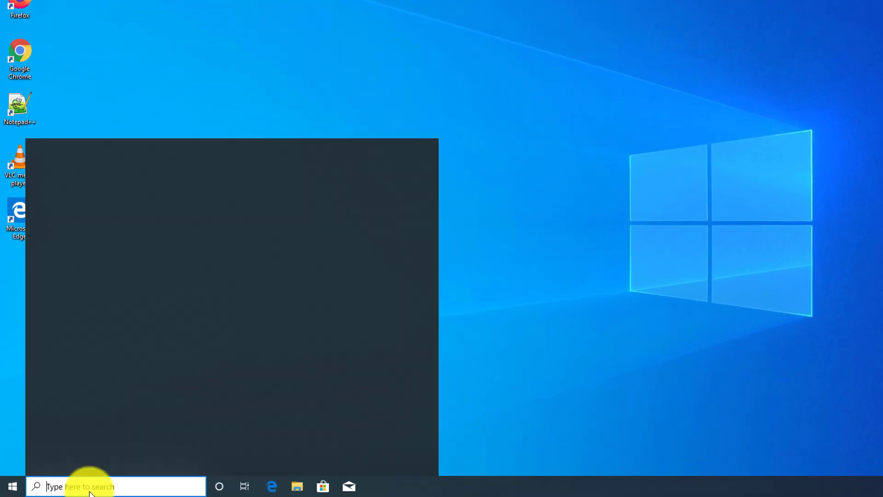
{"action": "type", "text": "computer"}
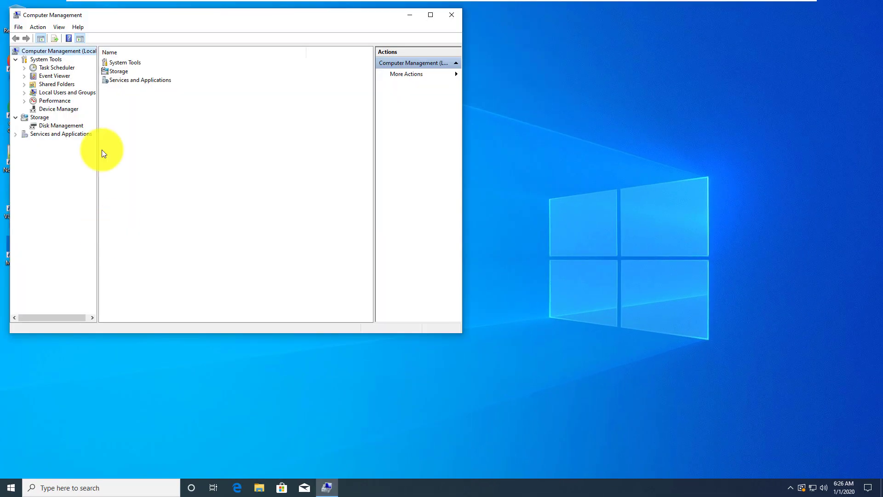
{"action": "left_click", "coordinate": [67, 93]}
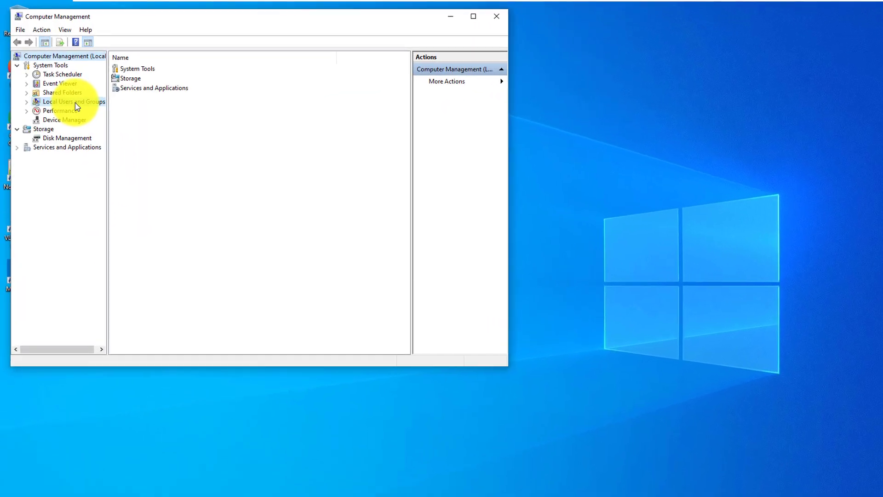
{"action": "double_click", "coordinate": [143, 77]}
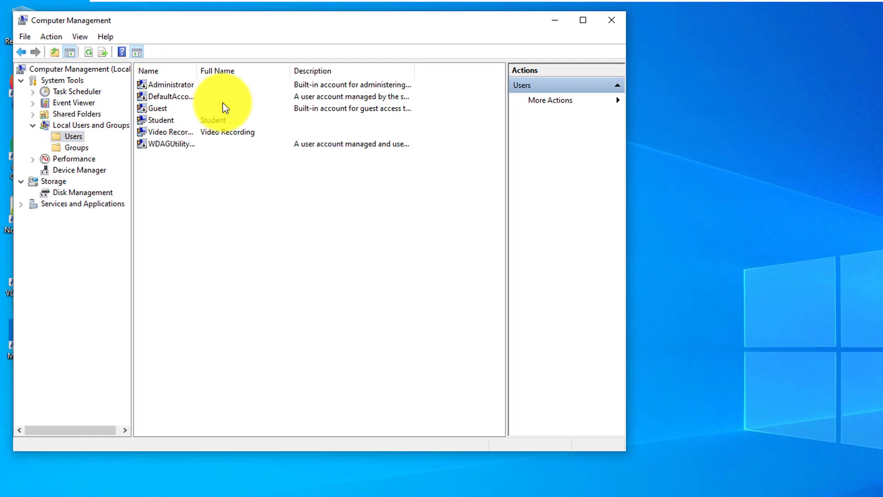
{"action": "double_click", "coordinate": [204, 73]}
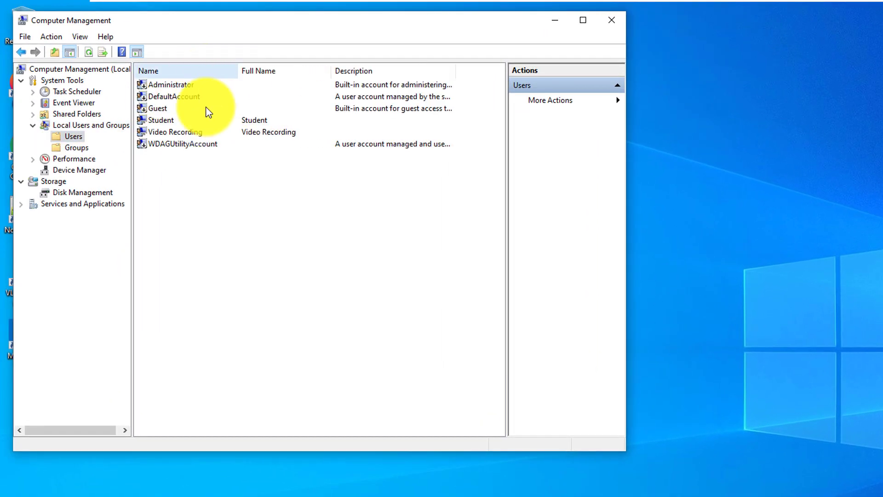
{"action": "right_click", "coordinate": [173, 172]}
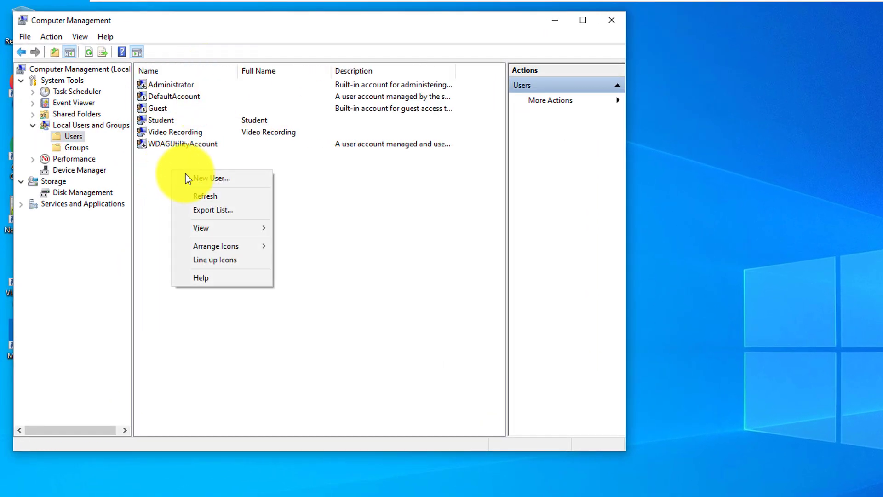
{"action": "left_click", "coordinate": [217, 182]}
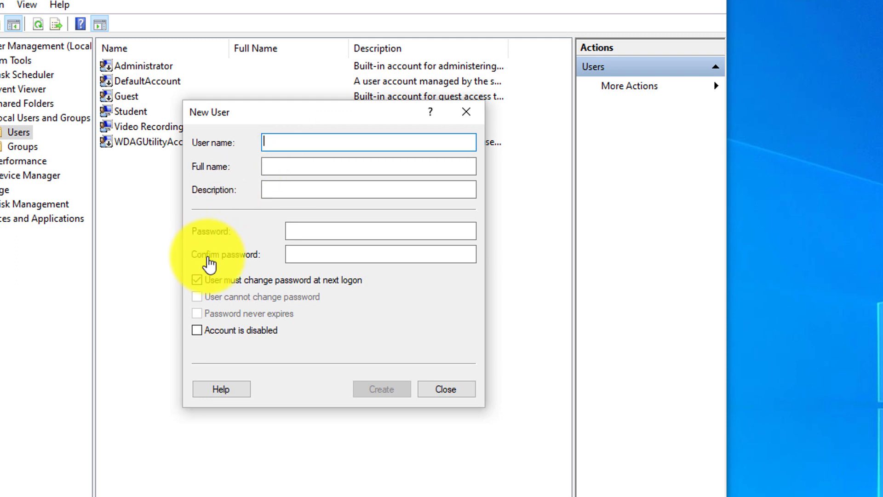
Step: Create user 'Backup Admin 98' with a never-expiring password and no forced change at logon
{"action": "left_click_drag", "start_coordinate": [263, 141], "coordinate": [335, 142]}
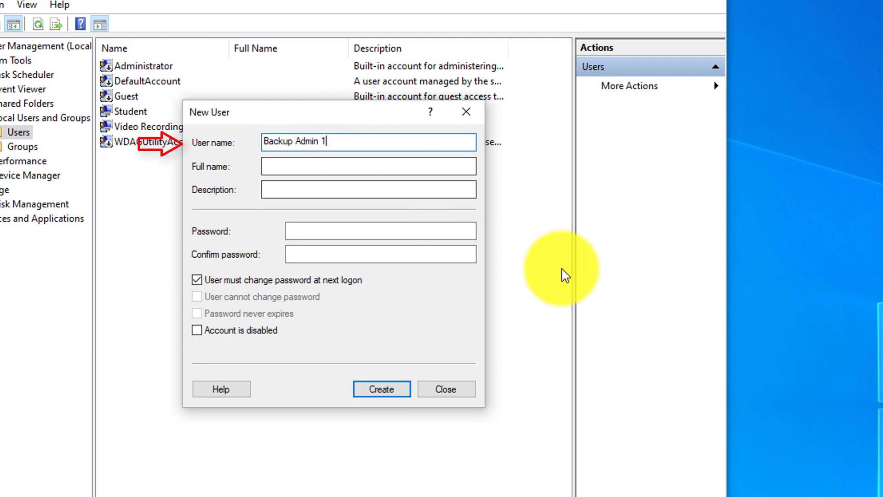
{"action": "key", "text": "BackSpace"}
{"action": "type", "text": "98"}
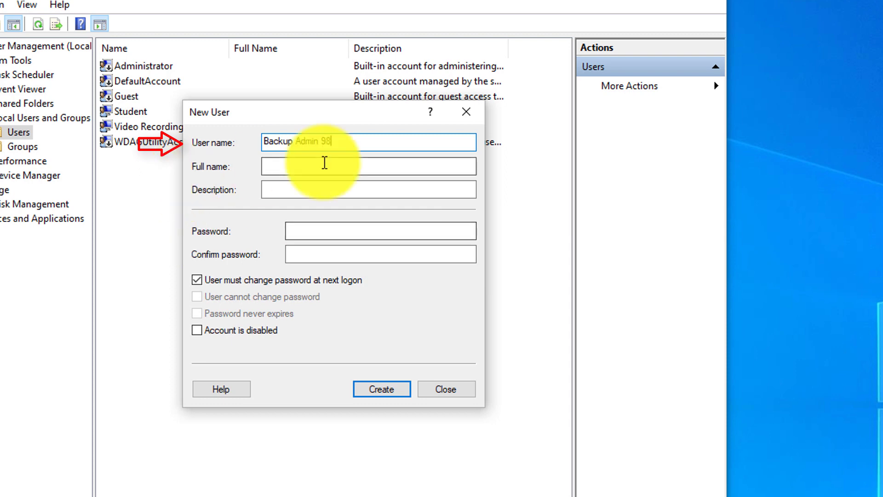
{"action": "left_click", "coordinate": [197, 280]}
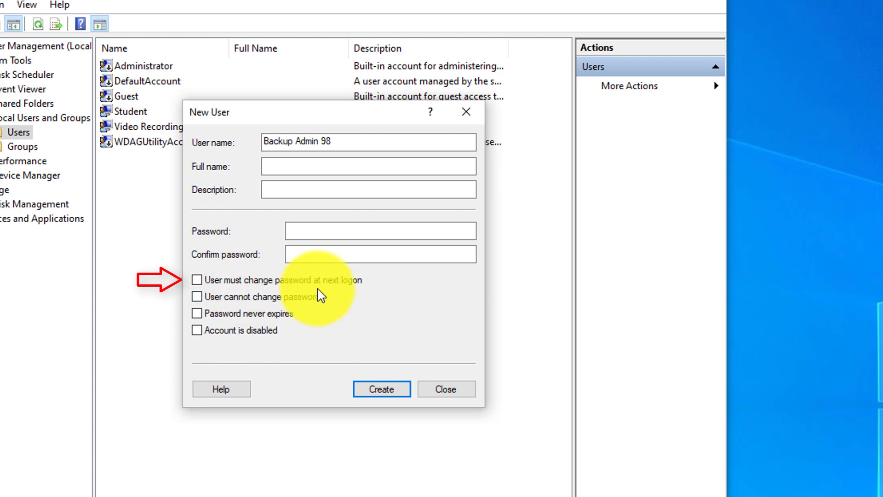
{"action": "left_click", "coordinate": [197, 314]}
{"action": "left_click", "coordinate": [294, 235]}
{"action": "type", "text": "1234"}
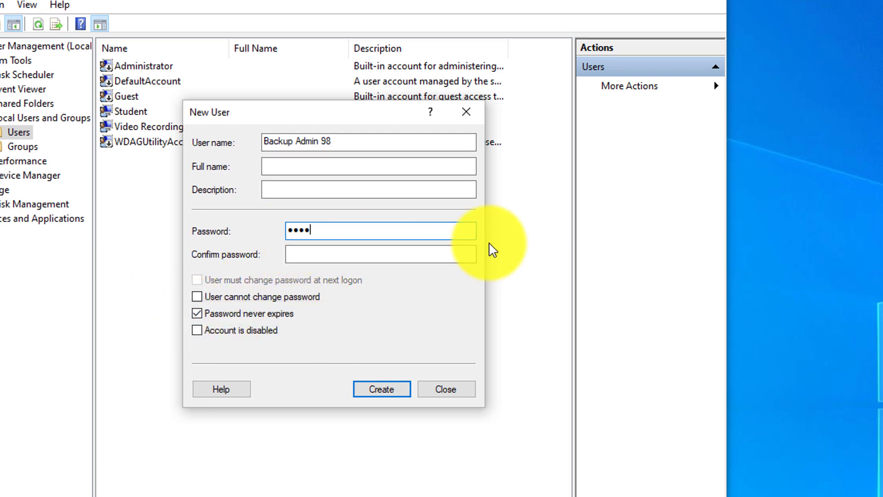
{"action": "left_click", "coordinate": [388, 389]}
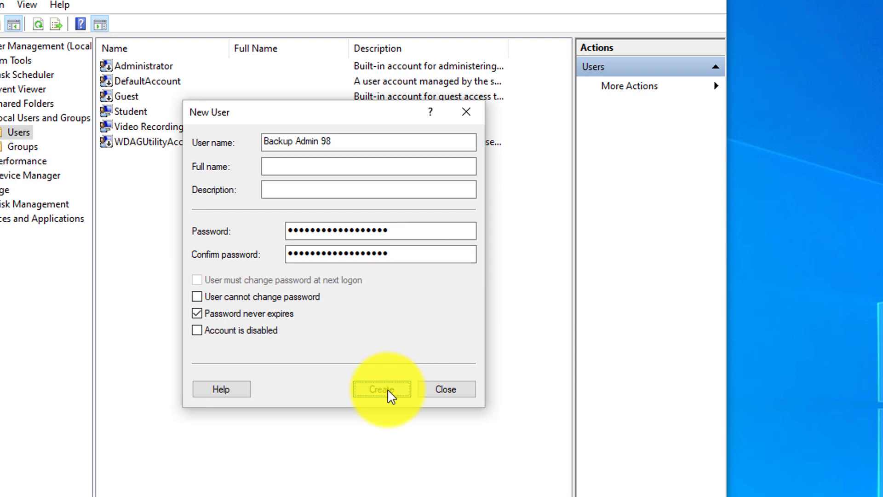
{"action": "left_click", "coordinate": [436, 390]}
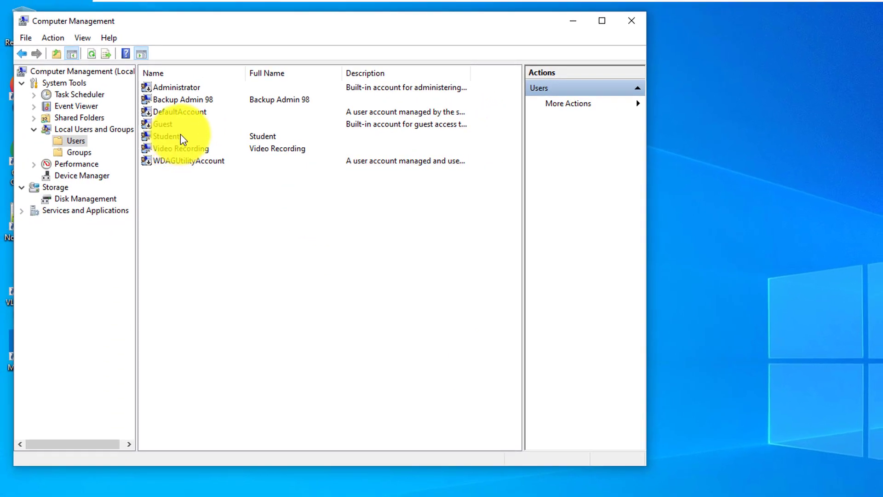
Step: Open Backup Admin 98's properties at the Member Of group memberships tab
{"action": "left_click", "coordinate": [208, 101]}
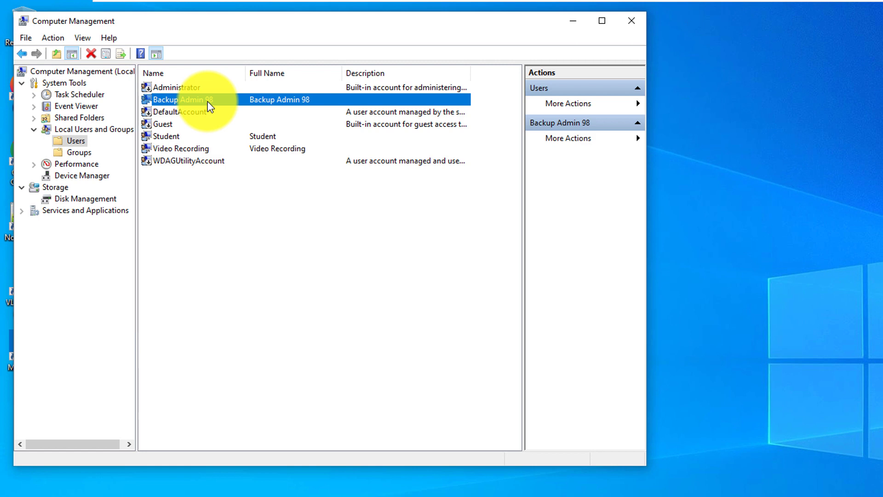
{"action": "right_click", "coordinate": [209, 106]}
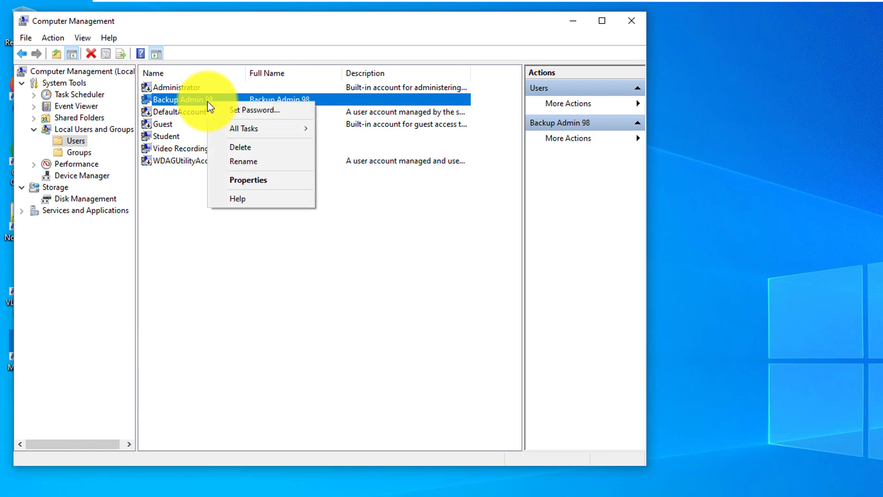
{"action": "left_click", "coordinate": [245, 180]}
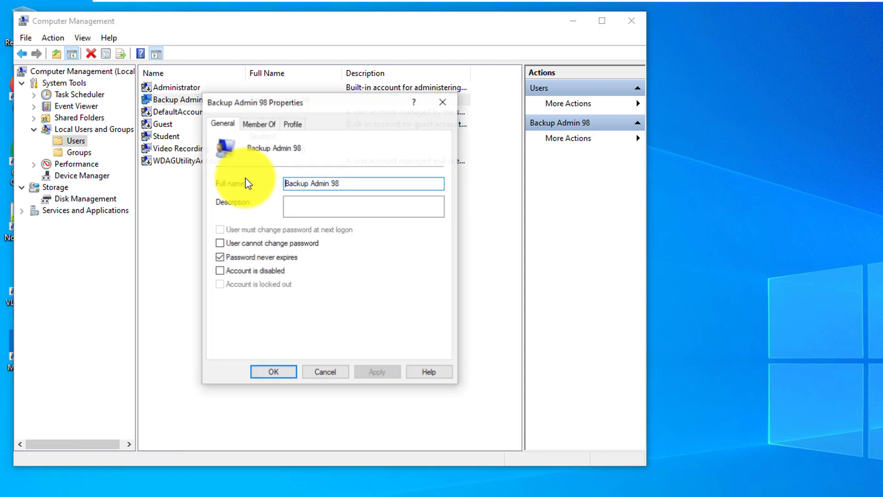
{"action": "left_click", "coordinate": [263, 123]}
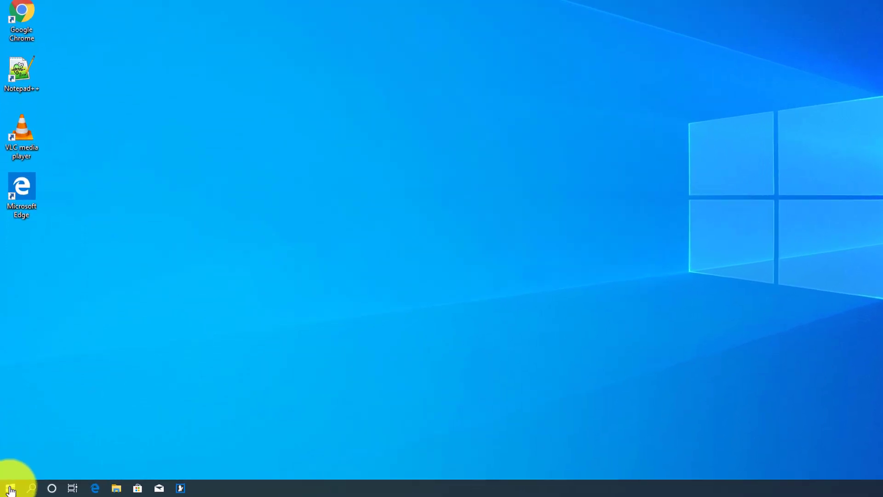
Step: Search for 'backup' and open the Backup settings result
{"action": "left_click", "coordinate": [10, 489]}
{"action": "type", "text": "back"}
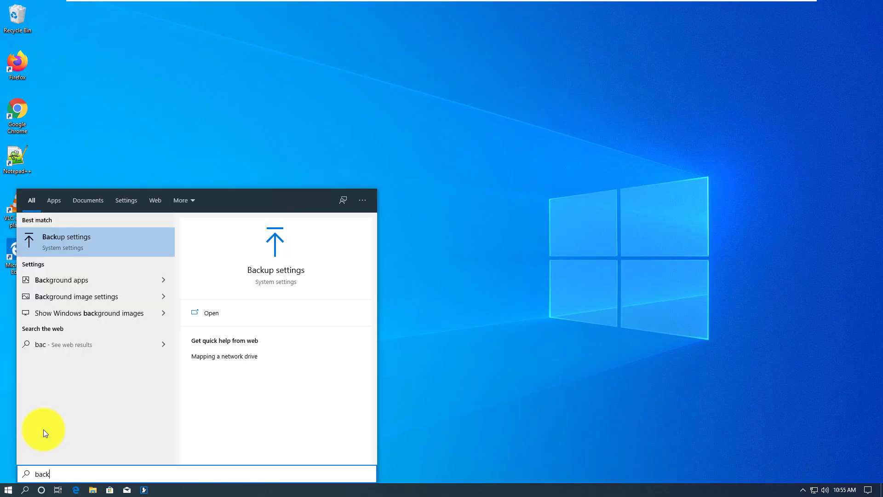
{"action": "type", "text": "up"}
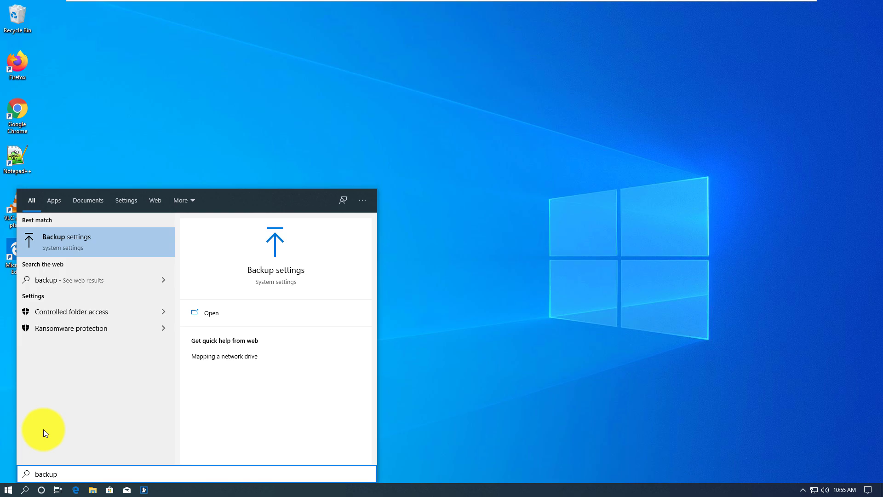
{"action": "key", "text": "Return"}
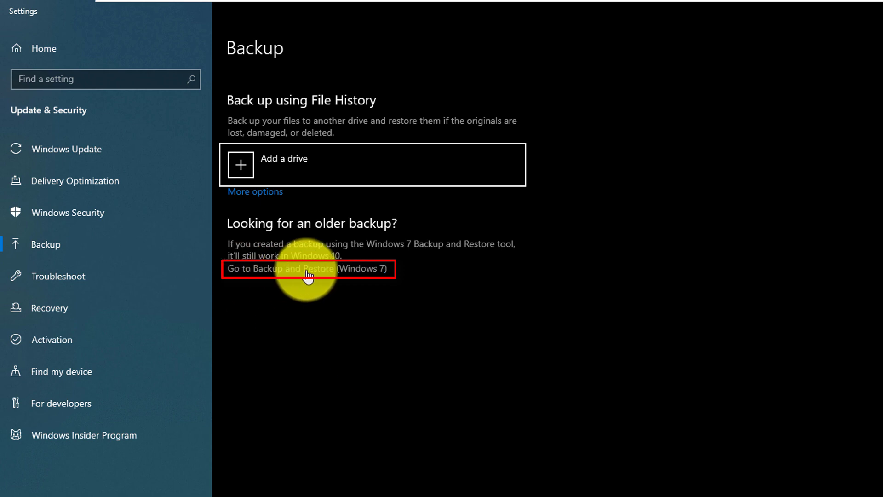
Step: Start Create a system image in Backup and Restore (Windows 7), targeting 512GB (E:)
{"action": "left_click", "coordinate": [356, 271]}
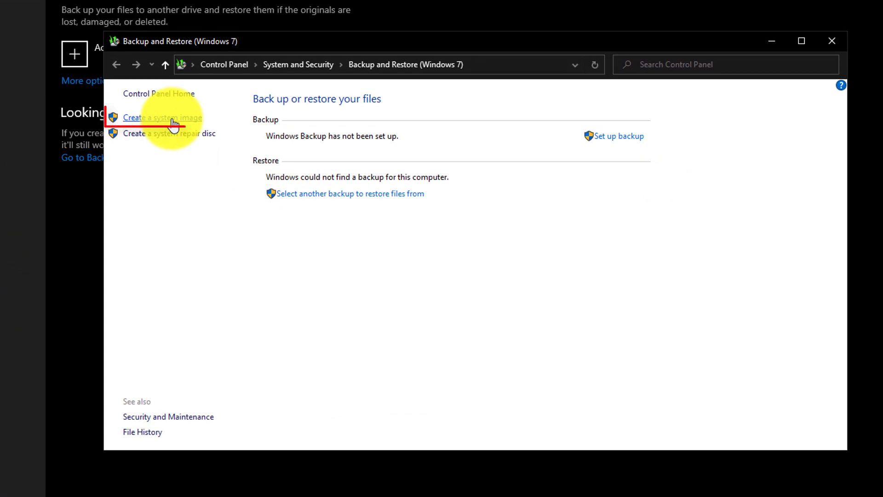
{"action": "left_click", "coordinate": [174, 120]}
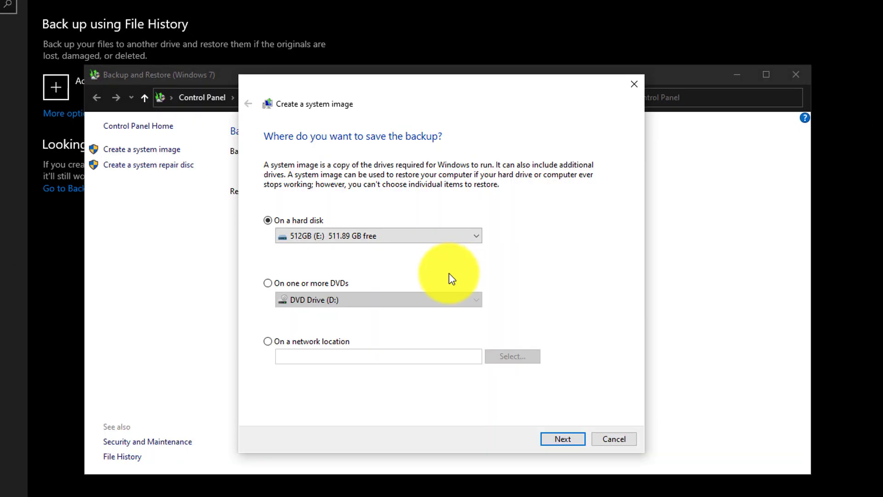
{"action": "left_click", "coordinate": [562, 444]}
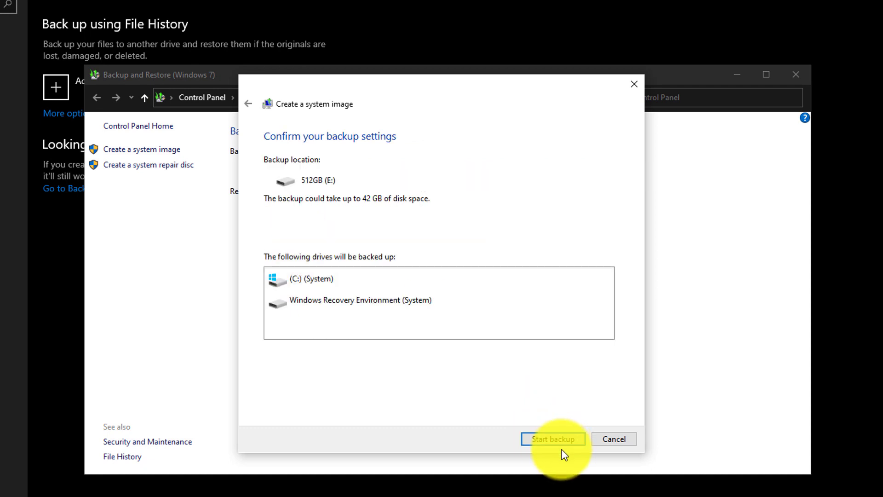